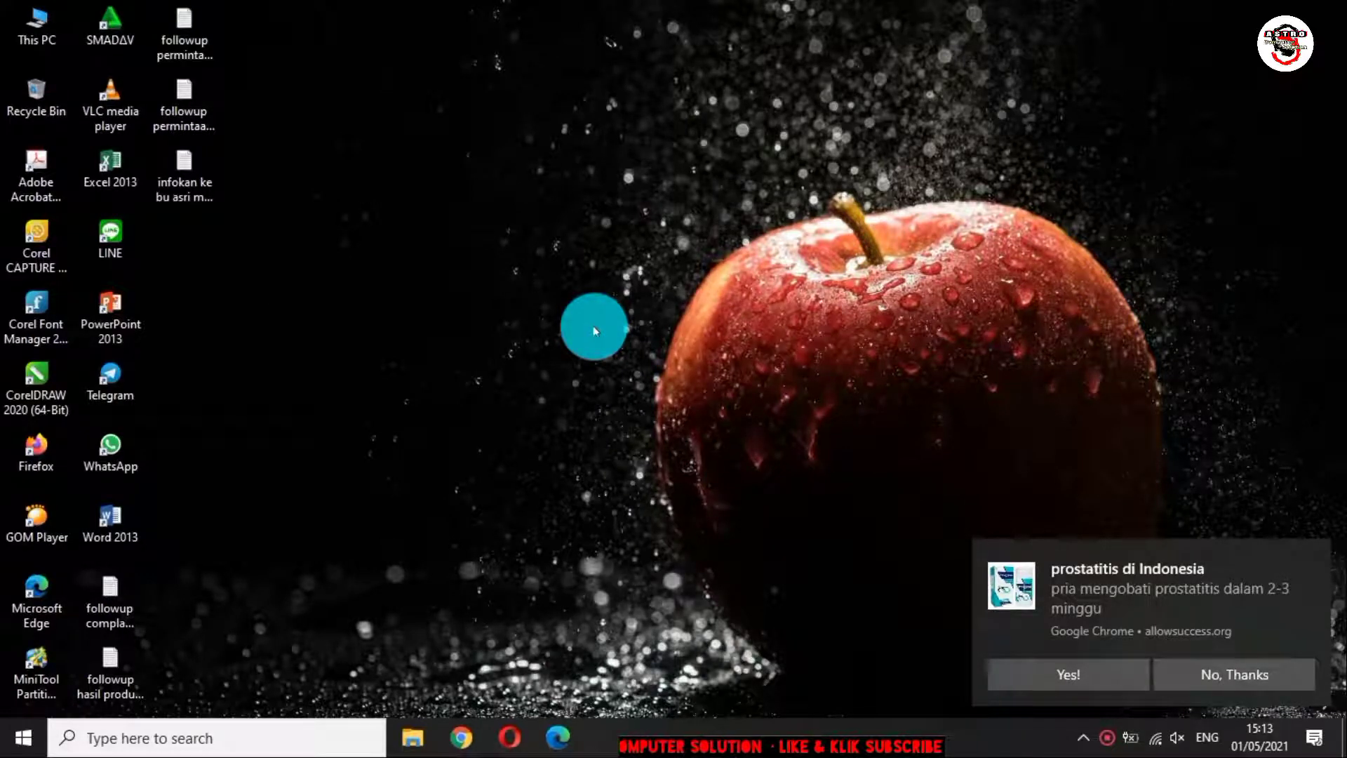
pyautogui.rightClick(635, 325)
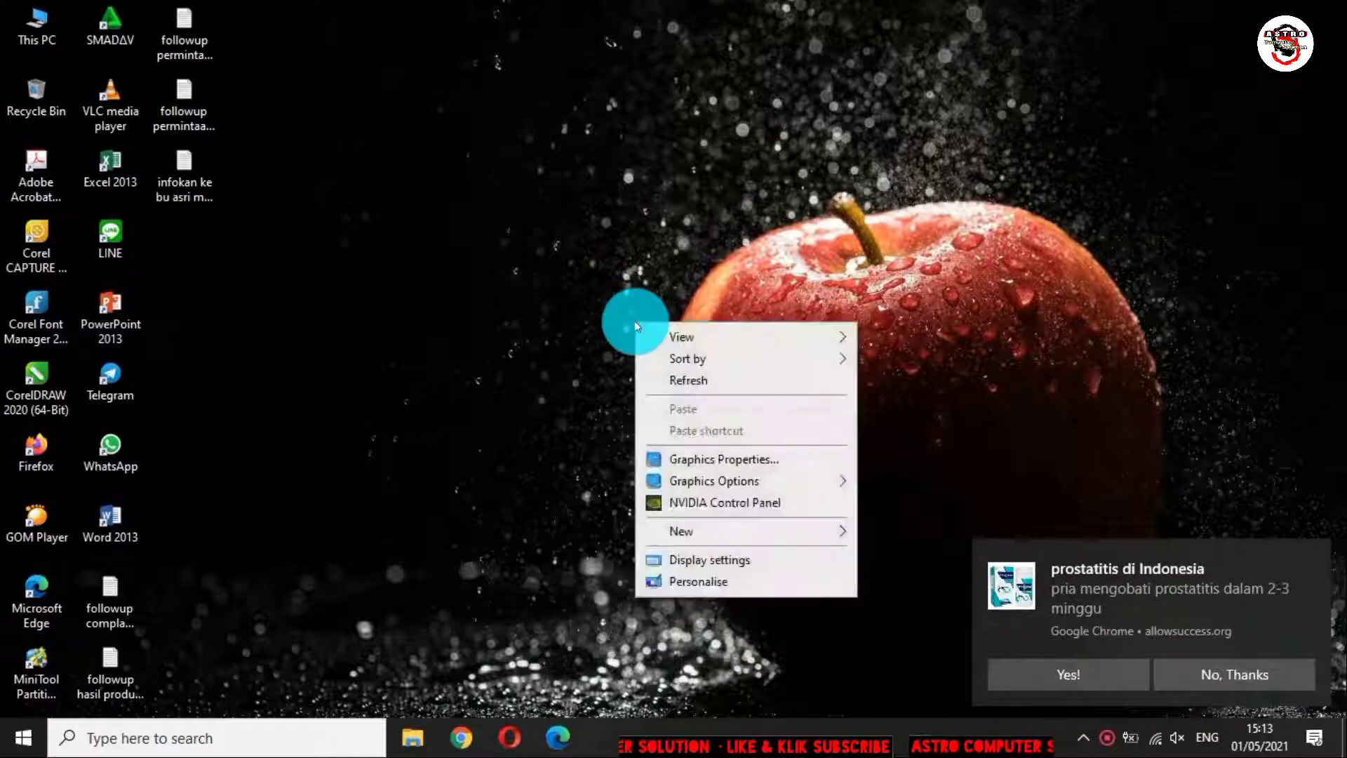
pyautogui.click(684, 381)
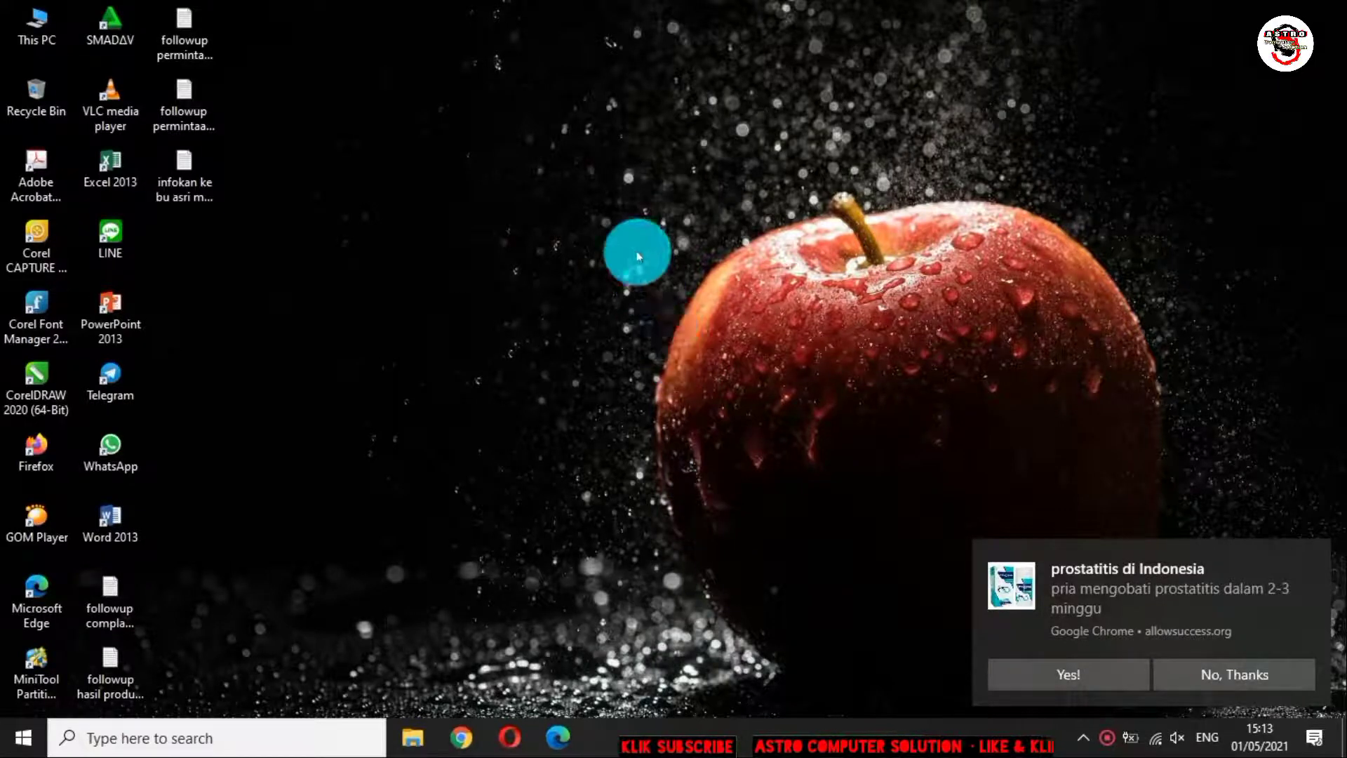
pyautogui.rightClick(656, 290)
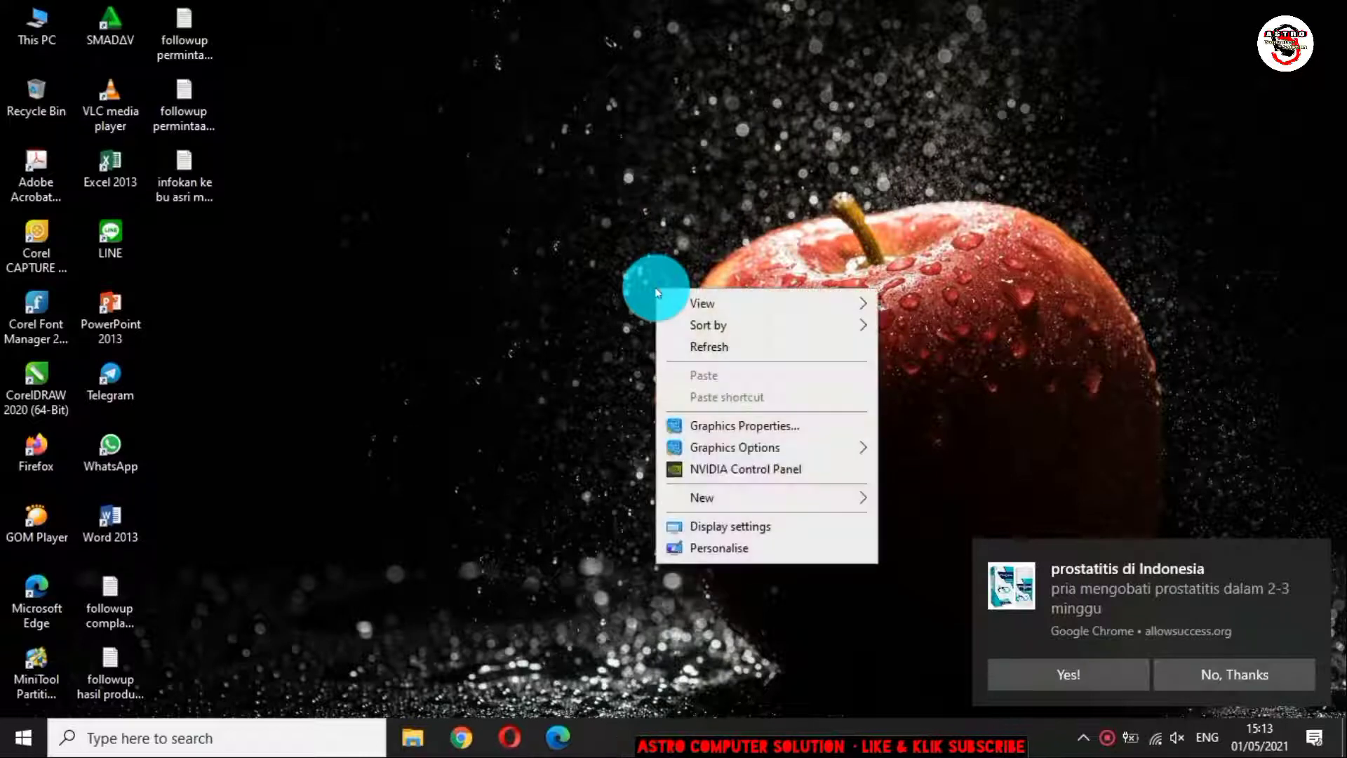
pyautogui.click(686, 345)
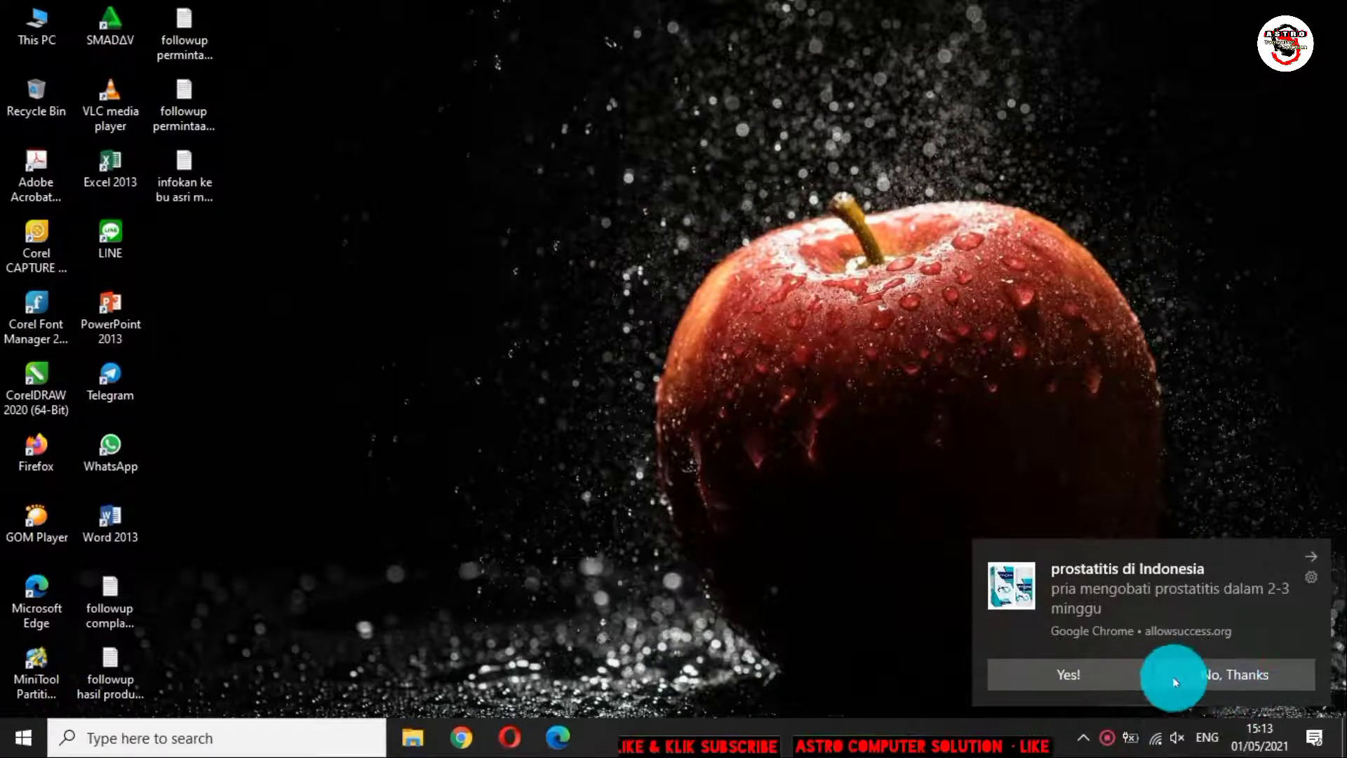
# Try to dismiss the pop-up ad notifications from Chrome and close the advertising tabs they open
pyautogui.click(1216, 673)
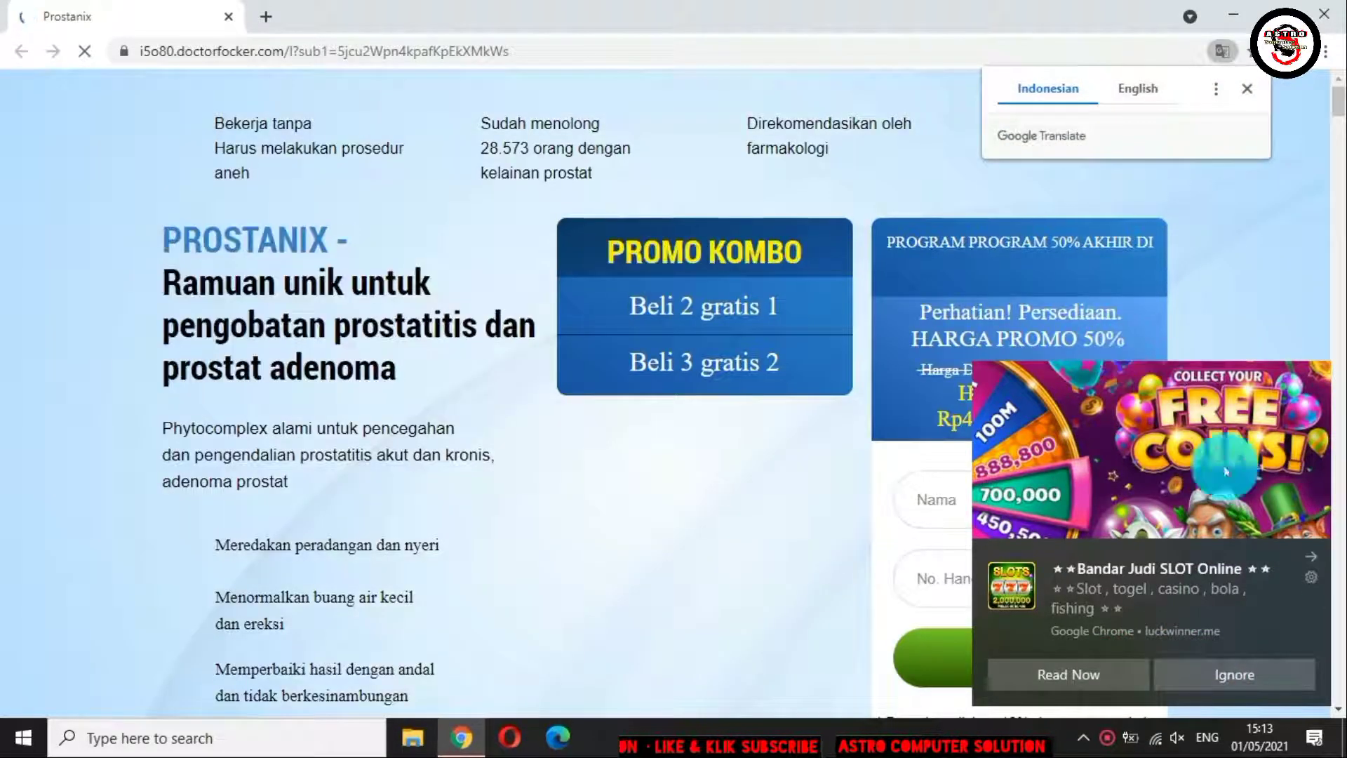
pyautogui.click(1236, 676)
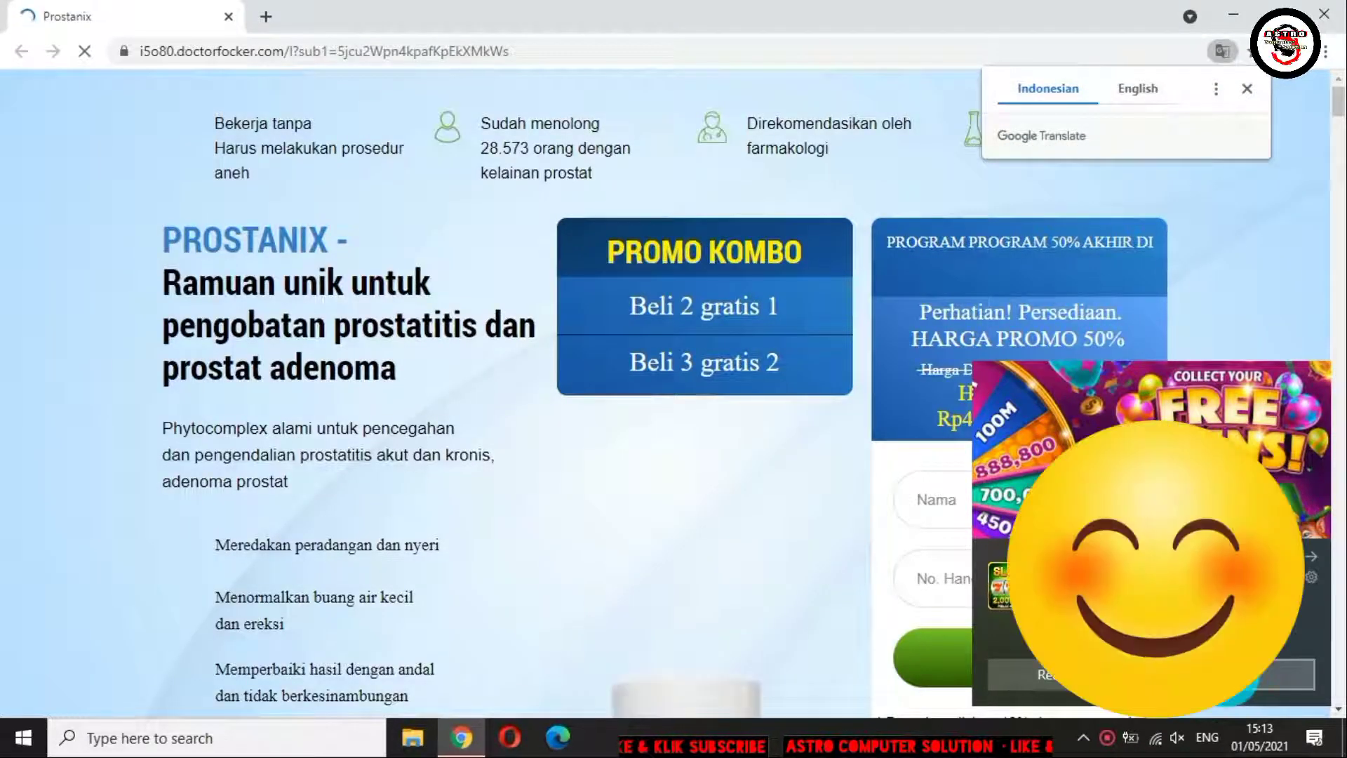
pyautogui.click(758, 276)
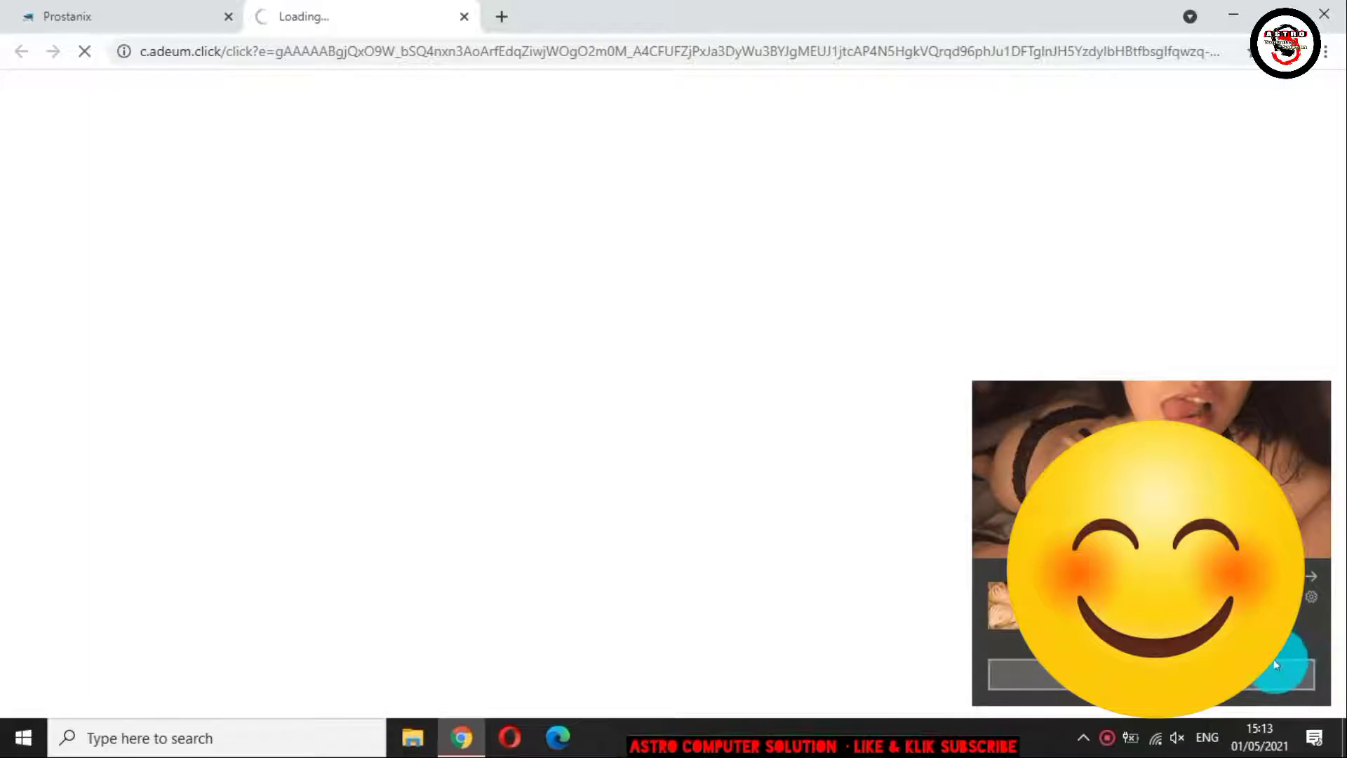
pyautogui.click(1275, 663)
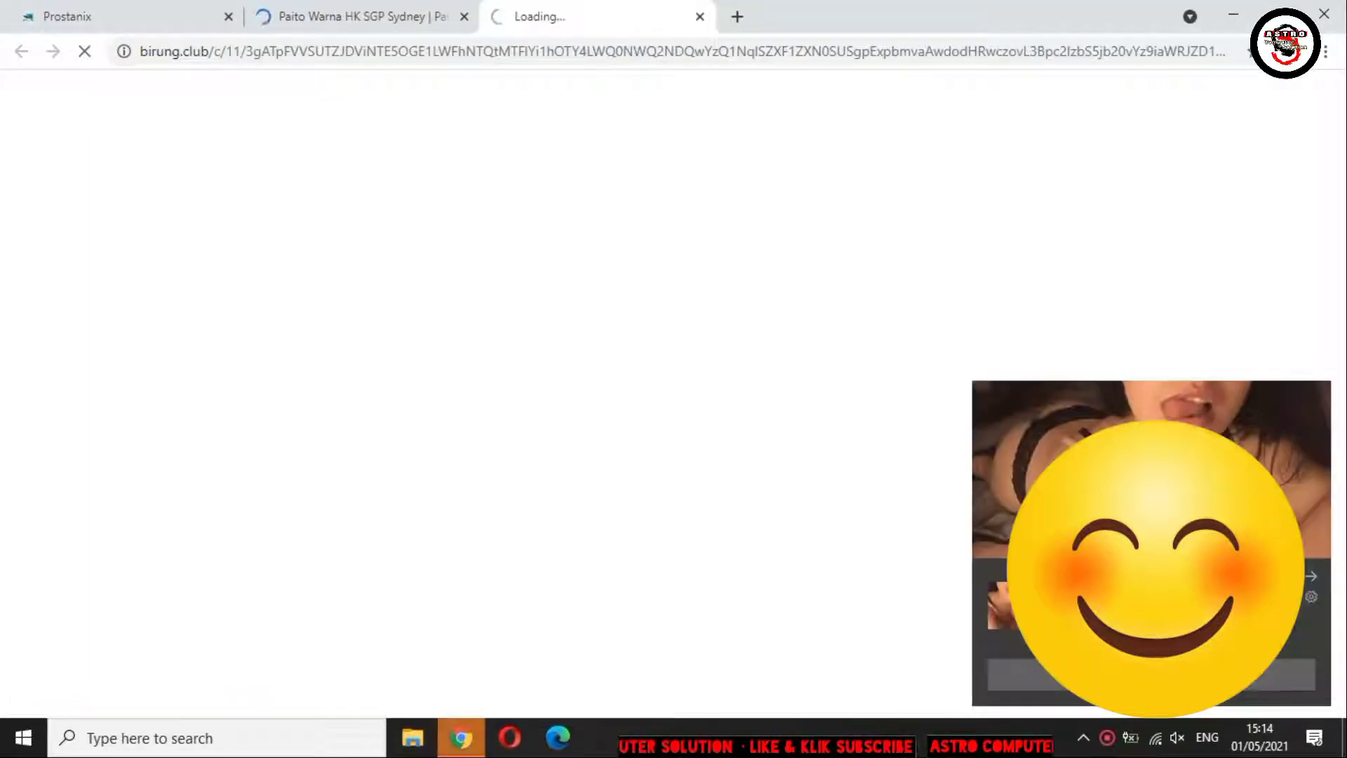
pyautogui.click(1256, 683)
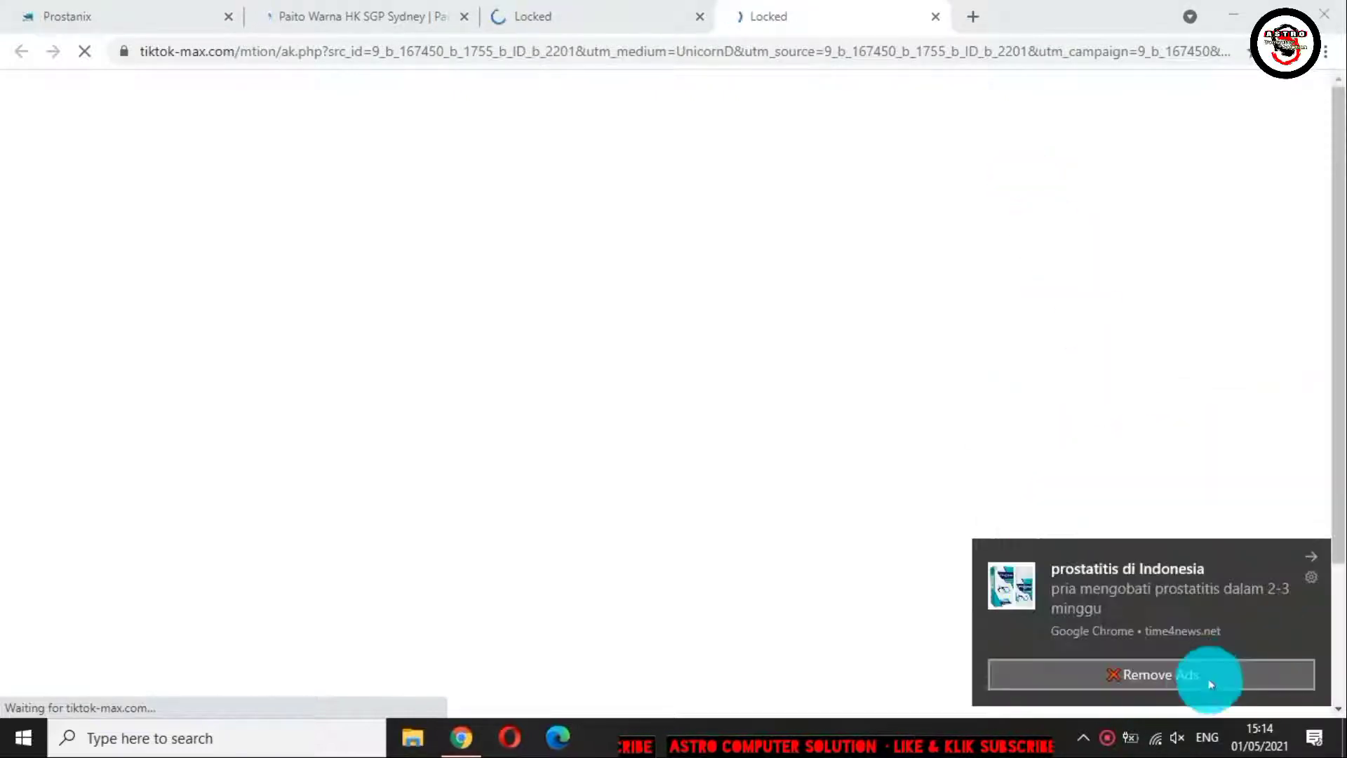
pyautogui.click(1187, 675)
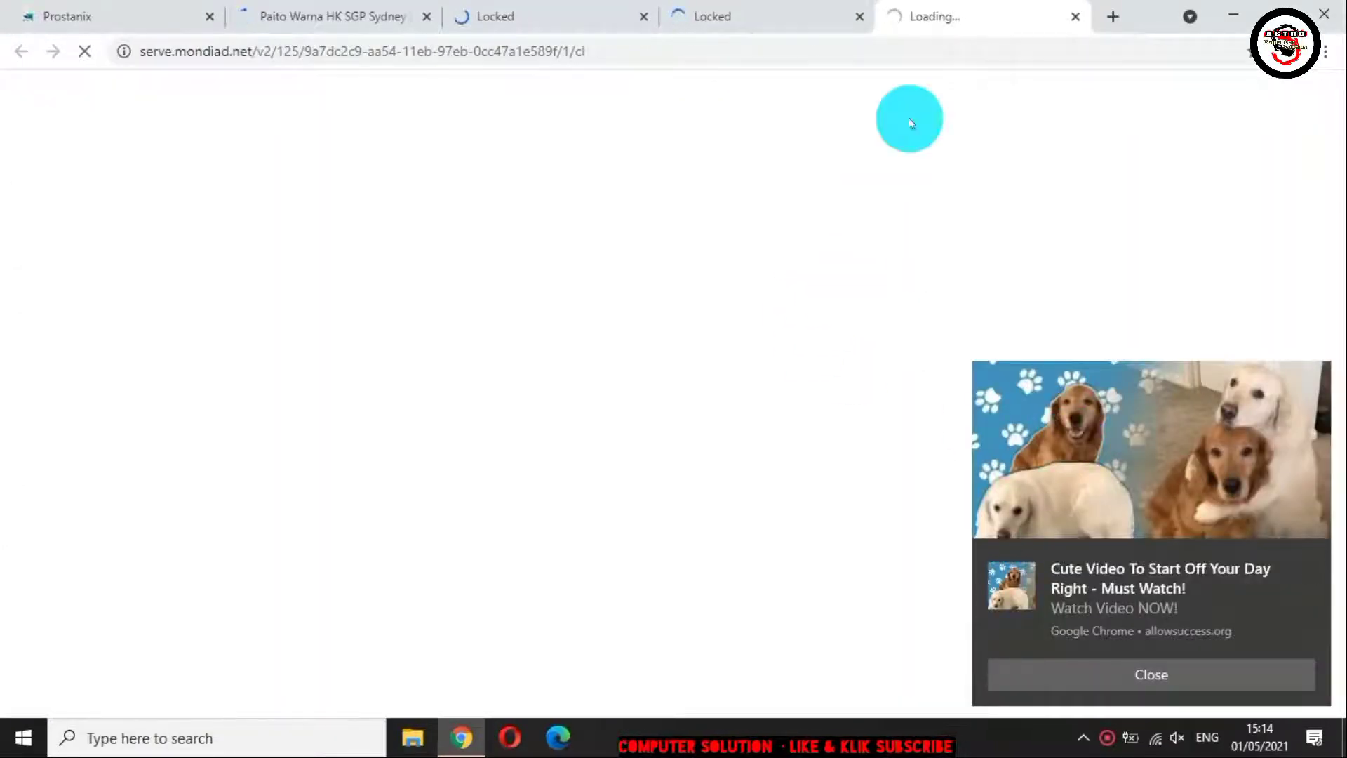
pyautogui.click(862, 17)
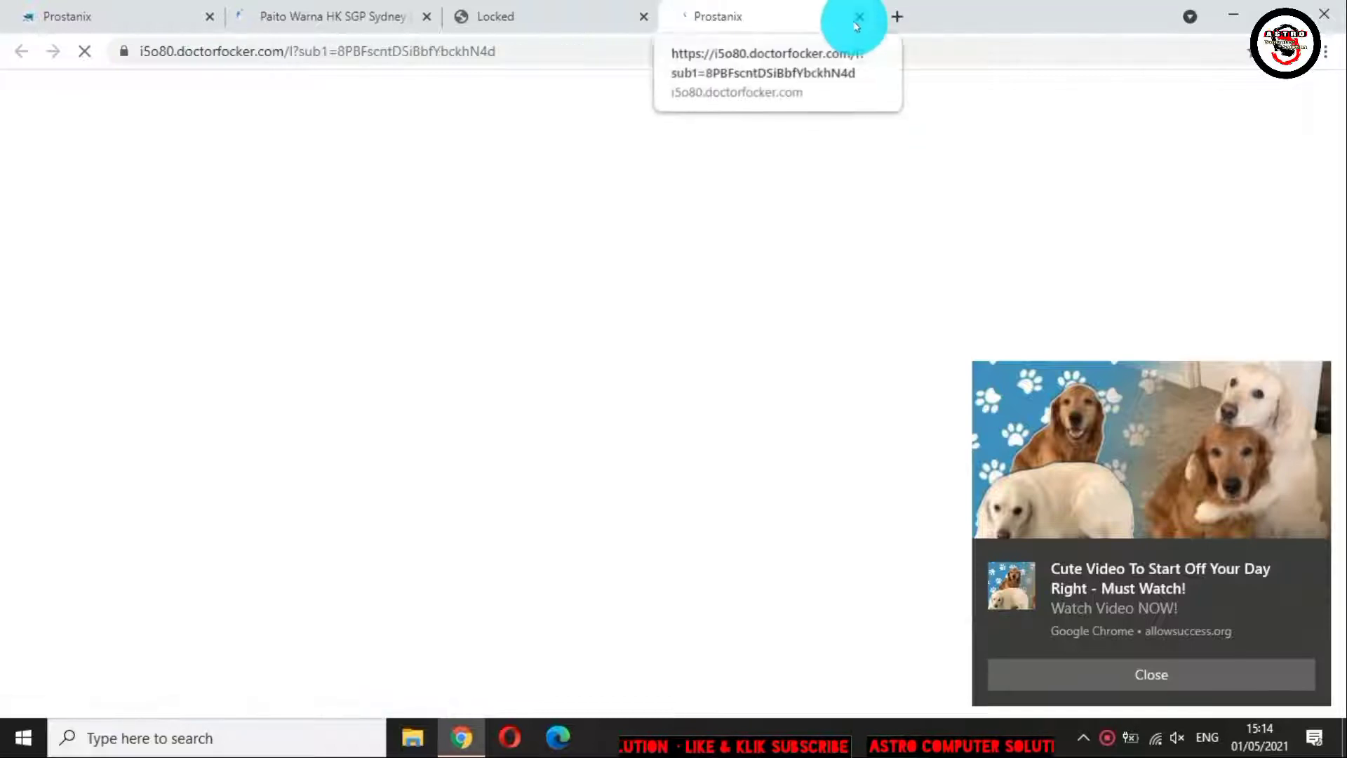
pyautogui.click(856, 19)
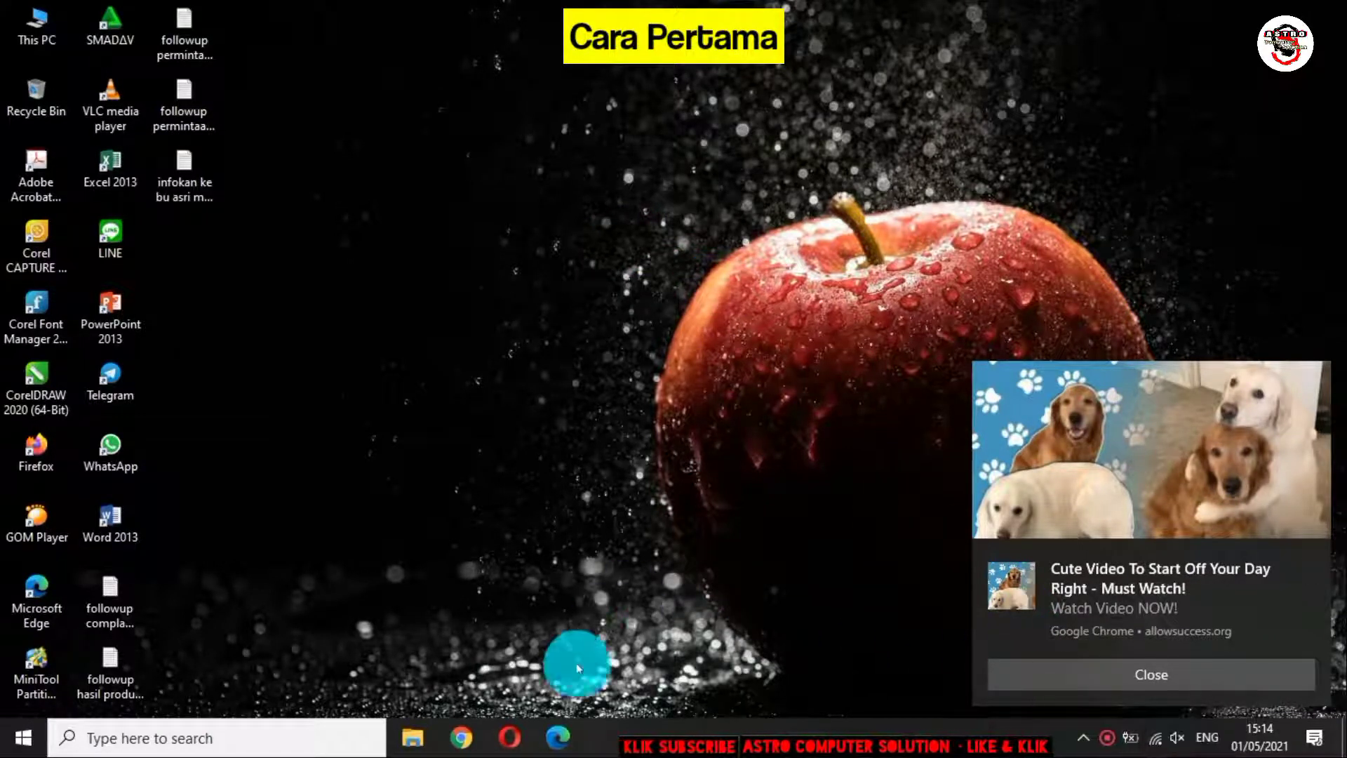
# Open Google Chrome and search the web for "download adwcleaner"
pyautogui.click(474, 733)
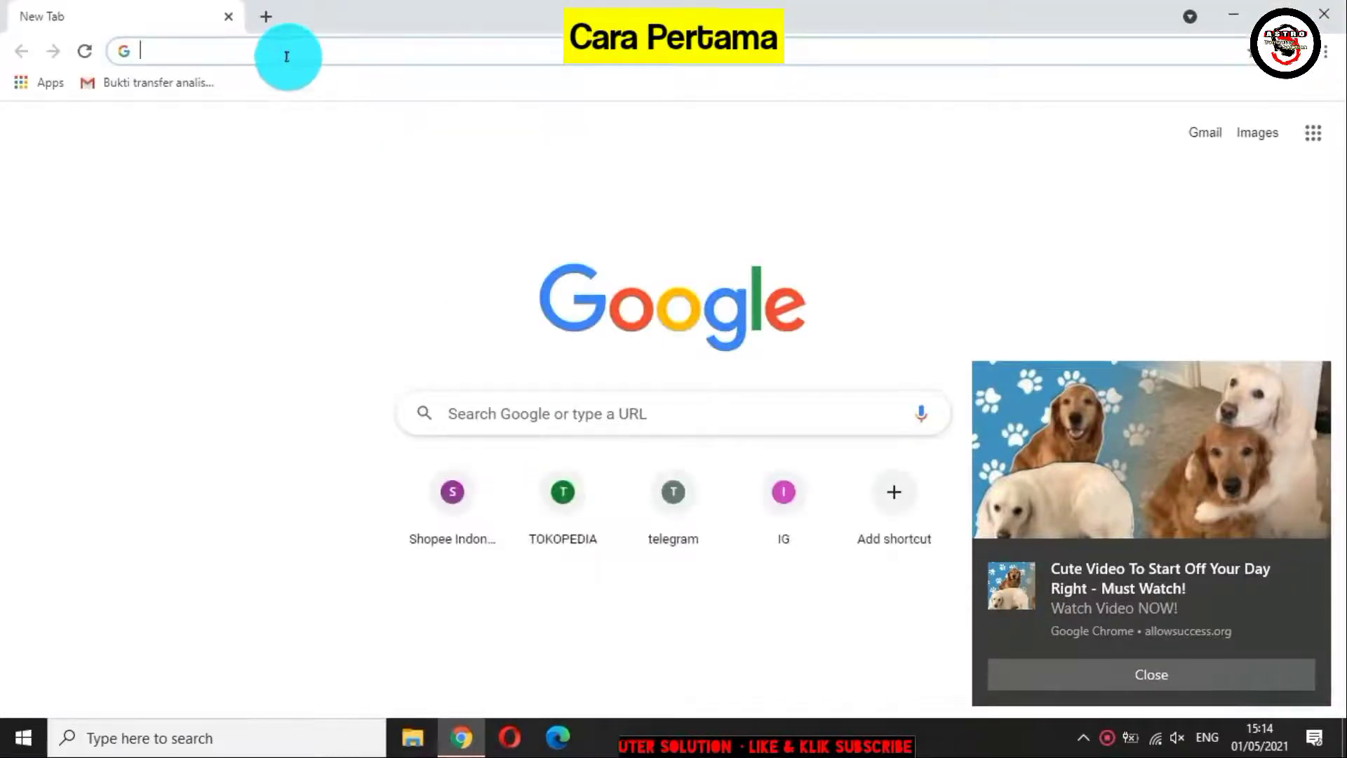
pyautogui.write('downl')
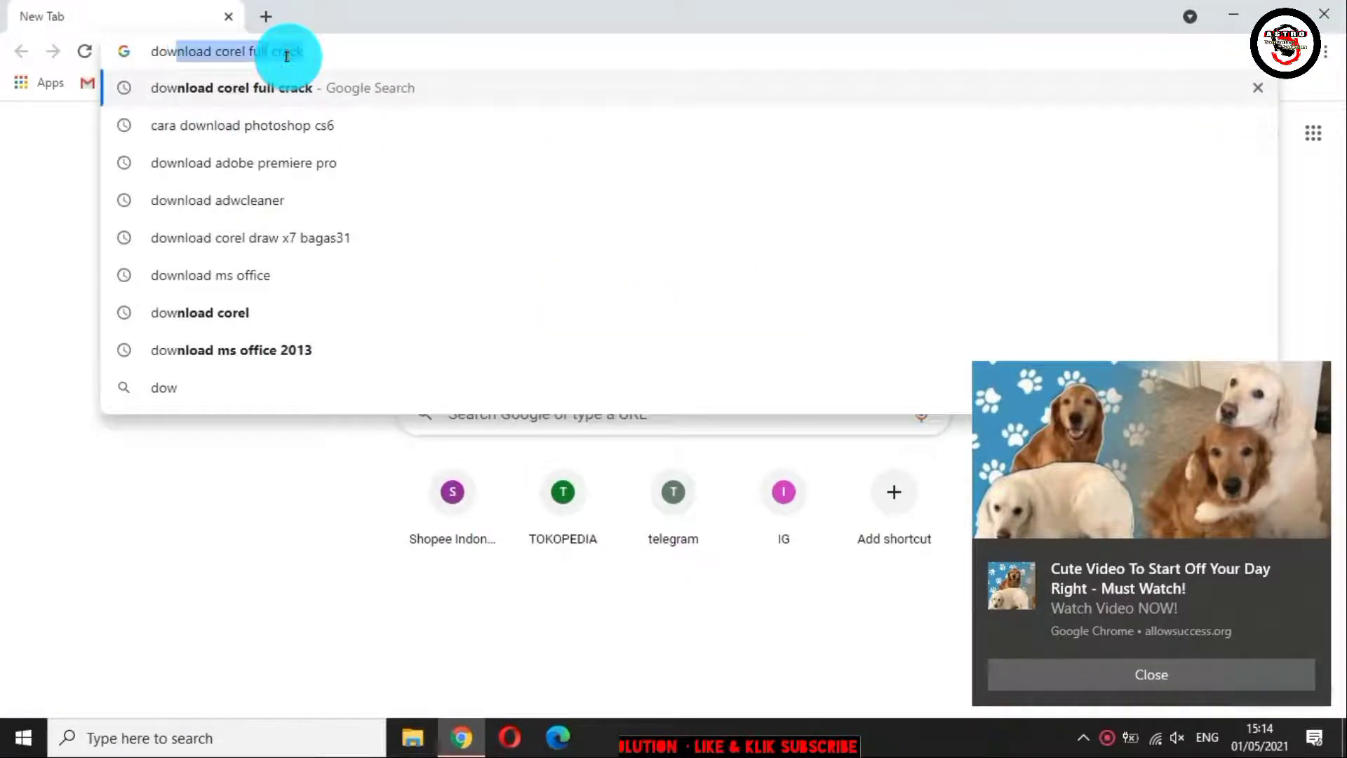
pyautogui.write('oad adwcleaner')
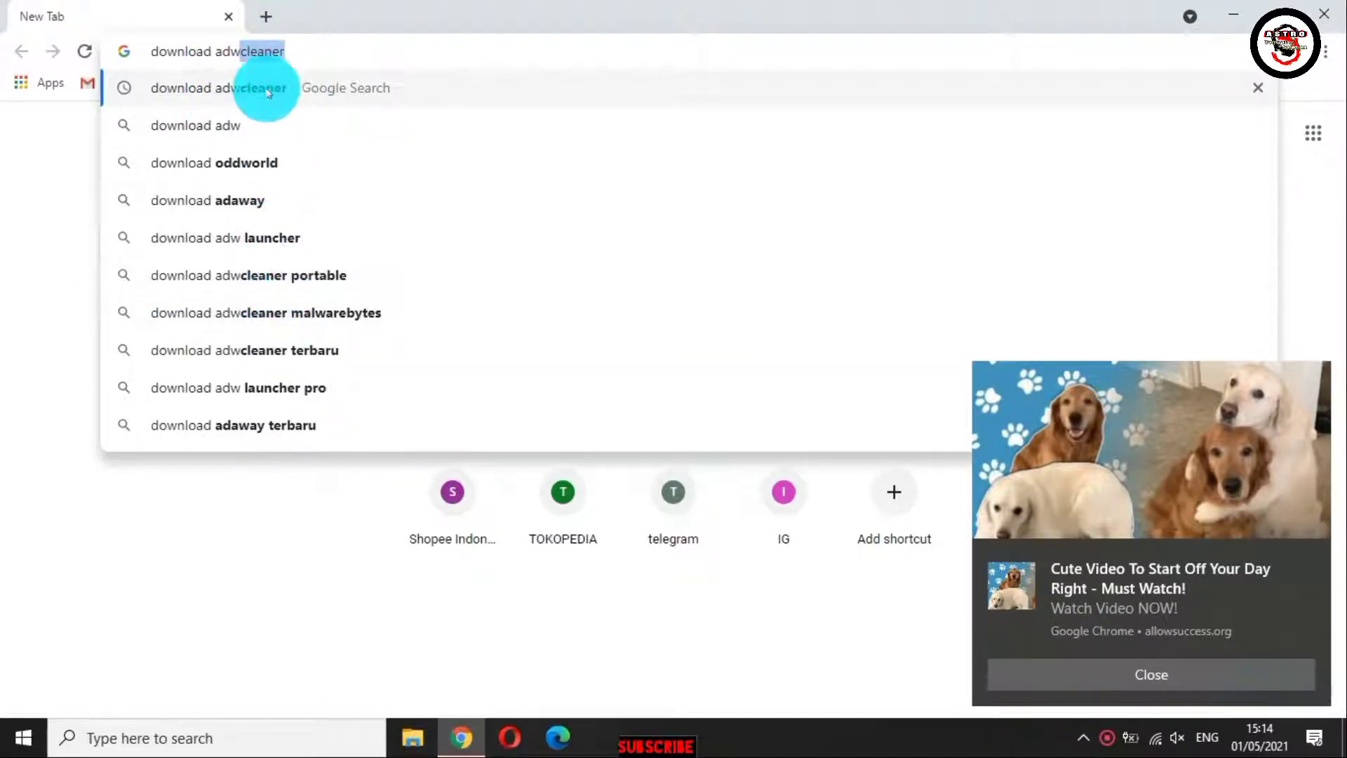
pyautogui.click(292, 51)
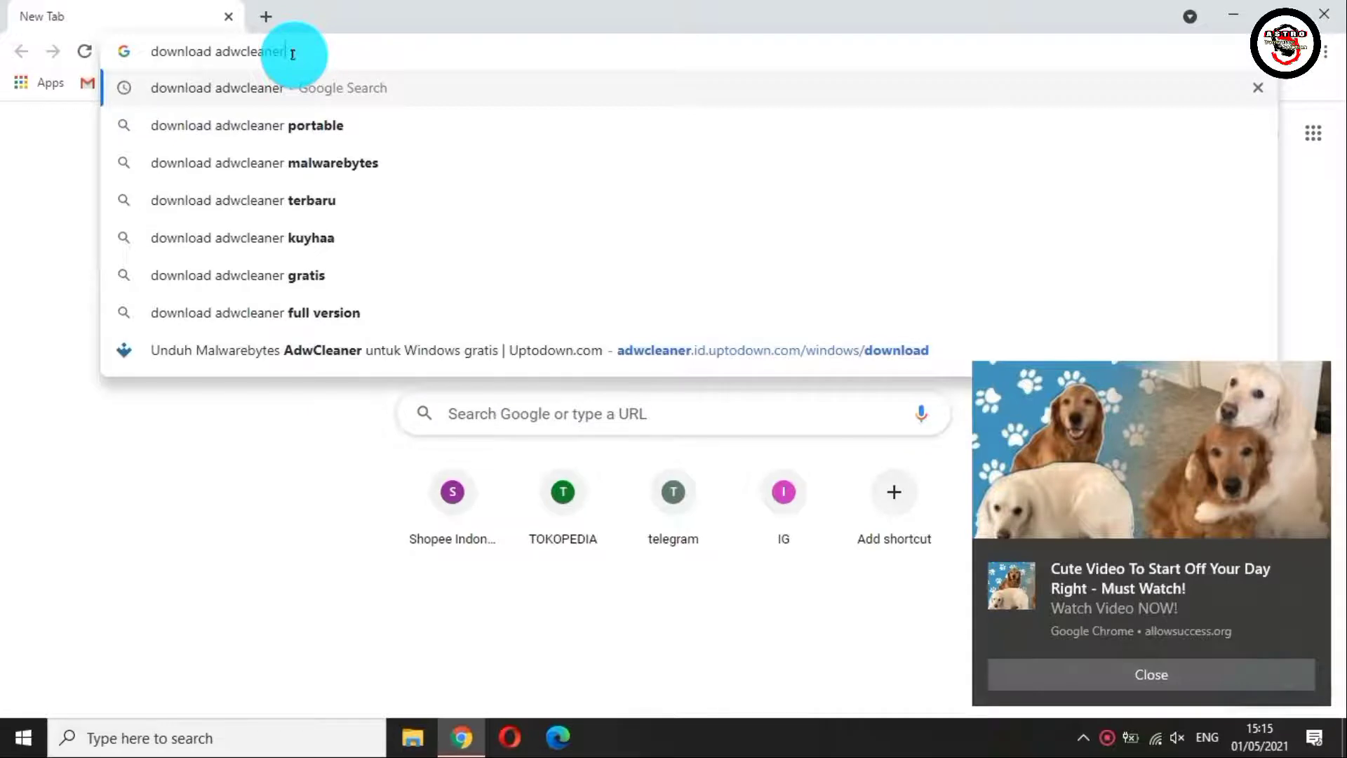
pyautogui.press('Return')
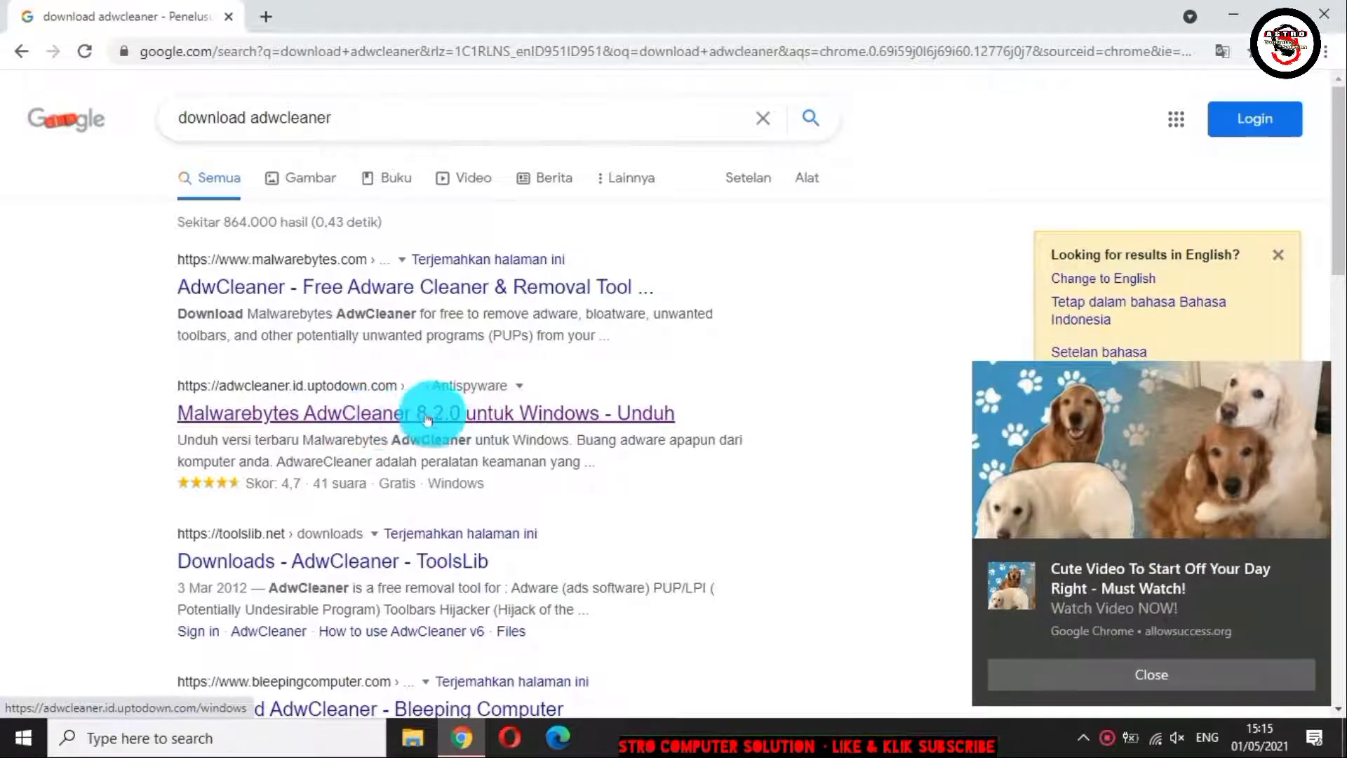
# Download the latest Malwarebytes AdwCleaner version, 8.2.0, from its Uptodown page
pyautogui.click(479, 417)
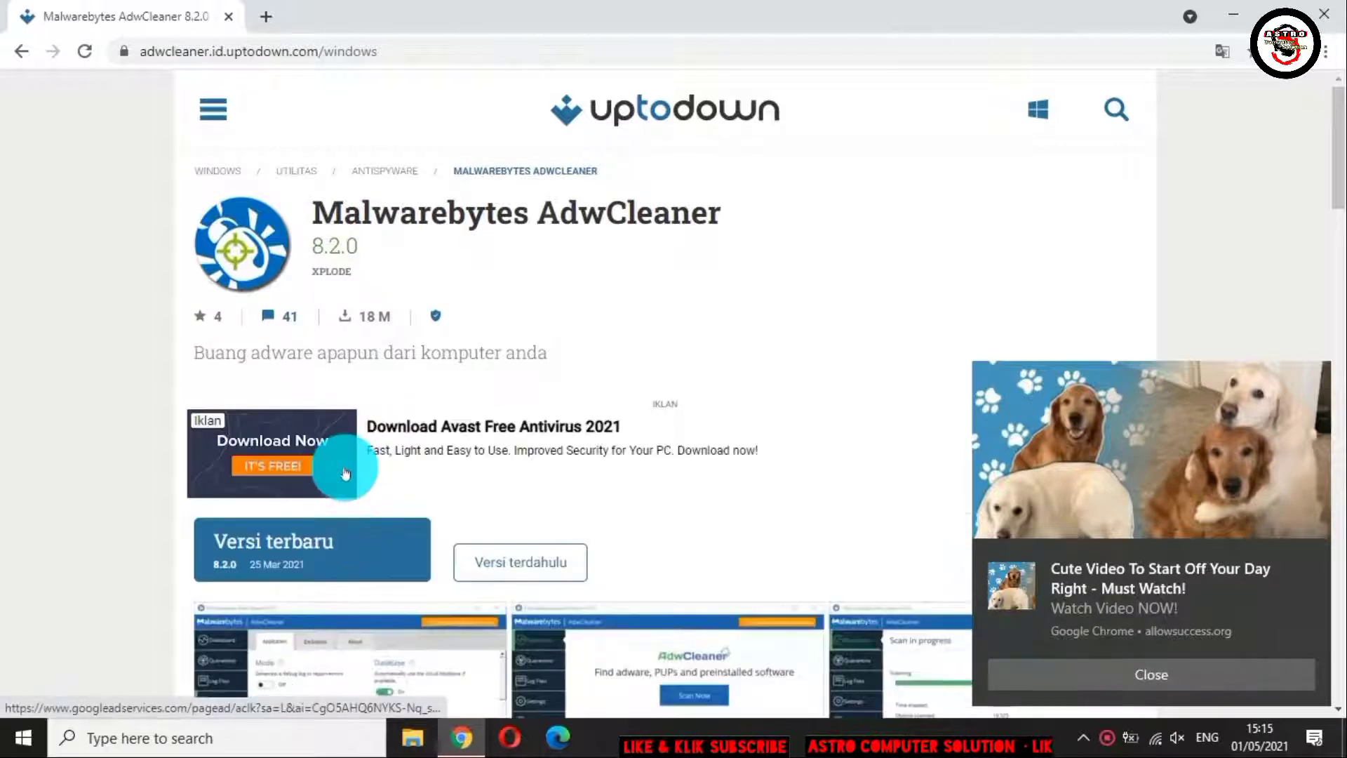
pyautogui.click(325, 555)
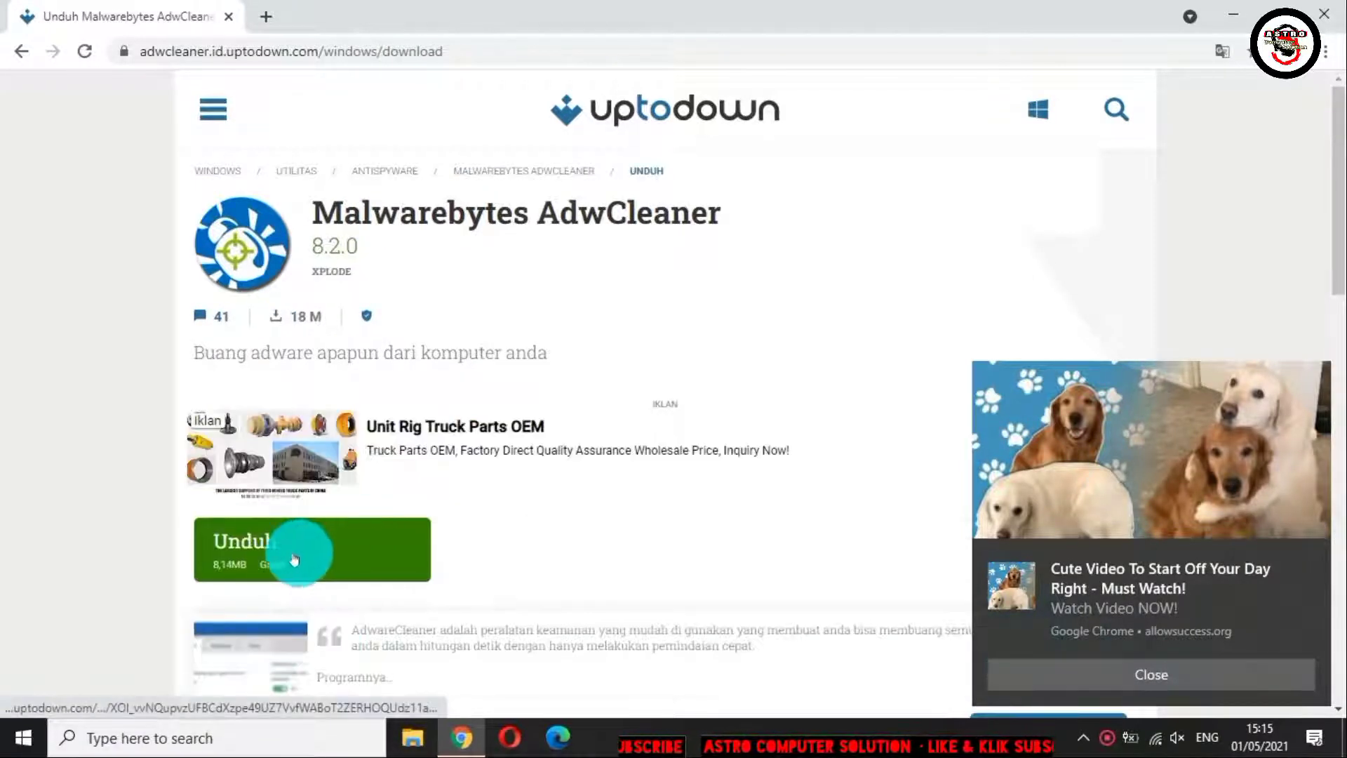
pyautogui.click(331, 550)
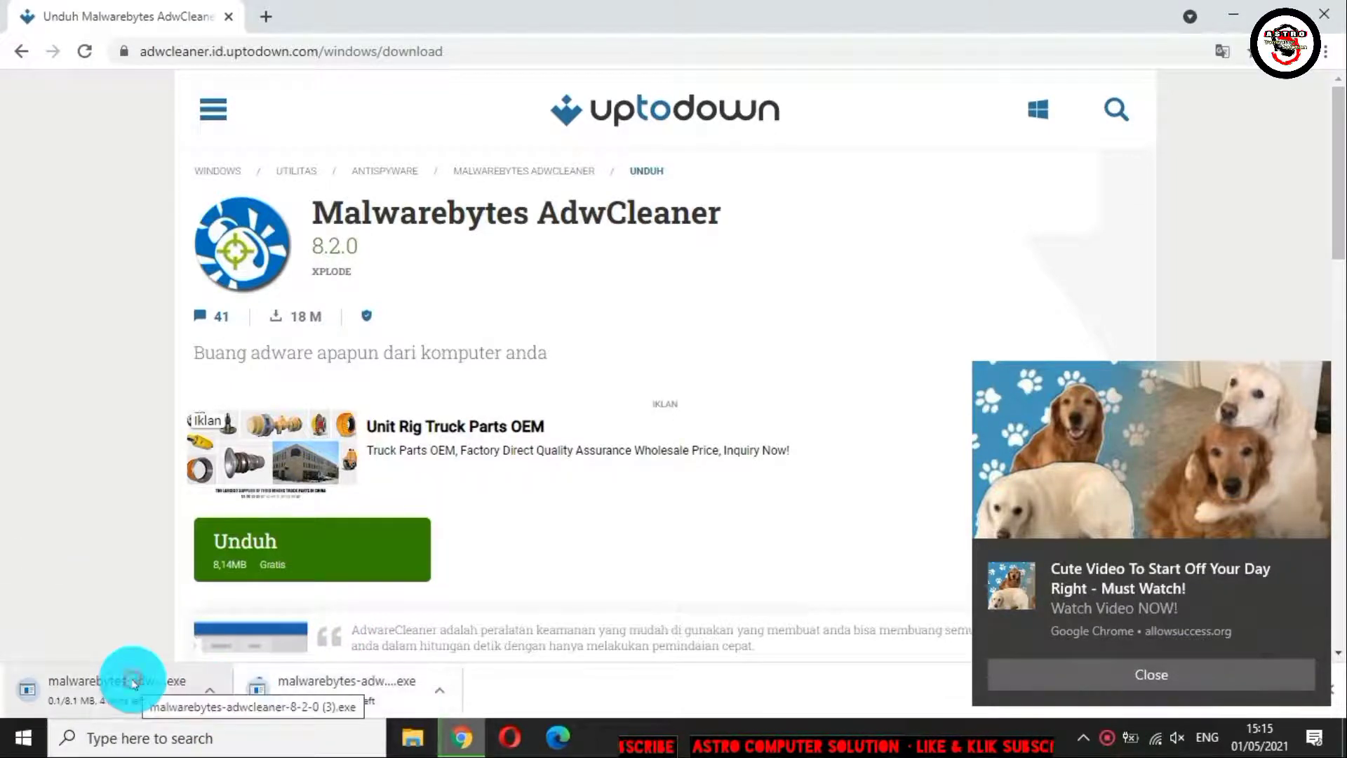
# Cancel the duplicate AdwCleaner download, let the other one finish, and close the browser
pyautogui.click(181, 691)
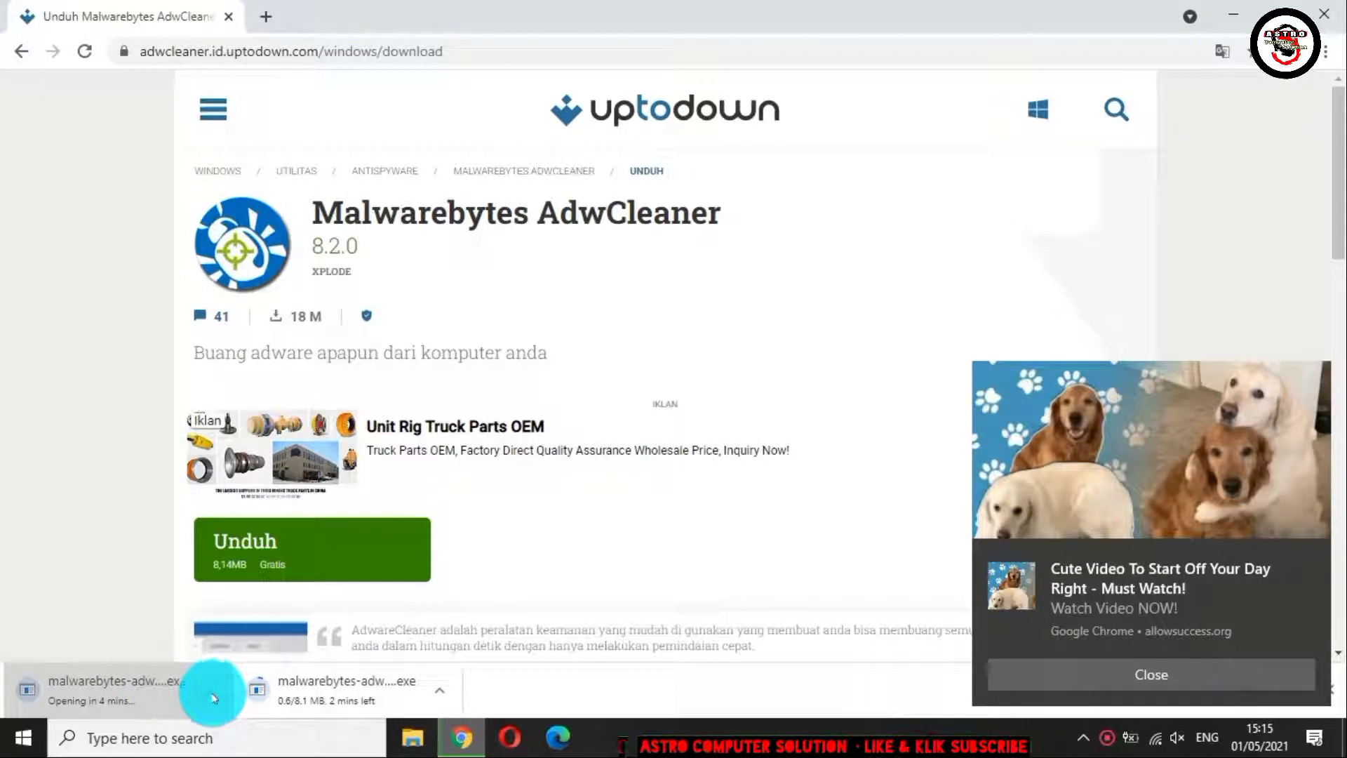
pyautogui.click(212, 695)
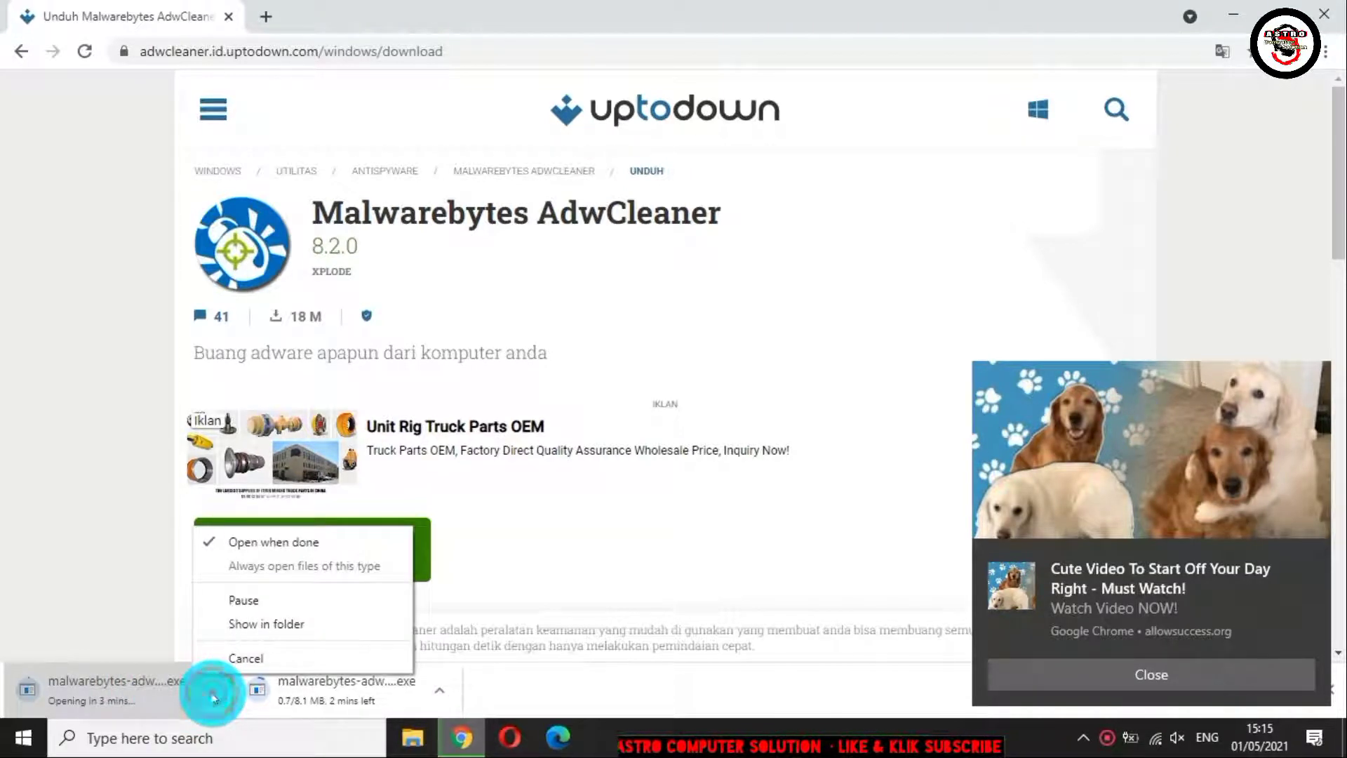
pyautogui.click(244, 655)
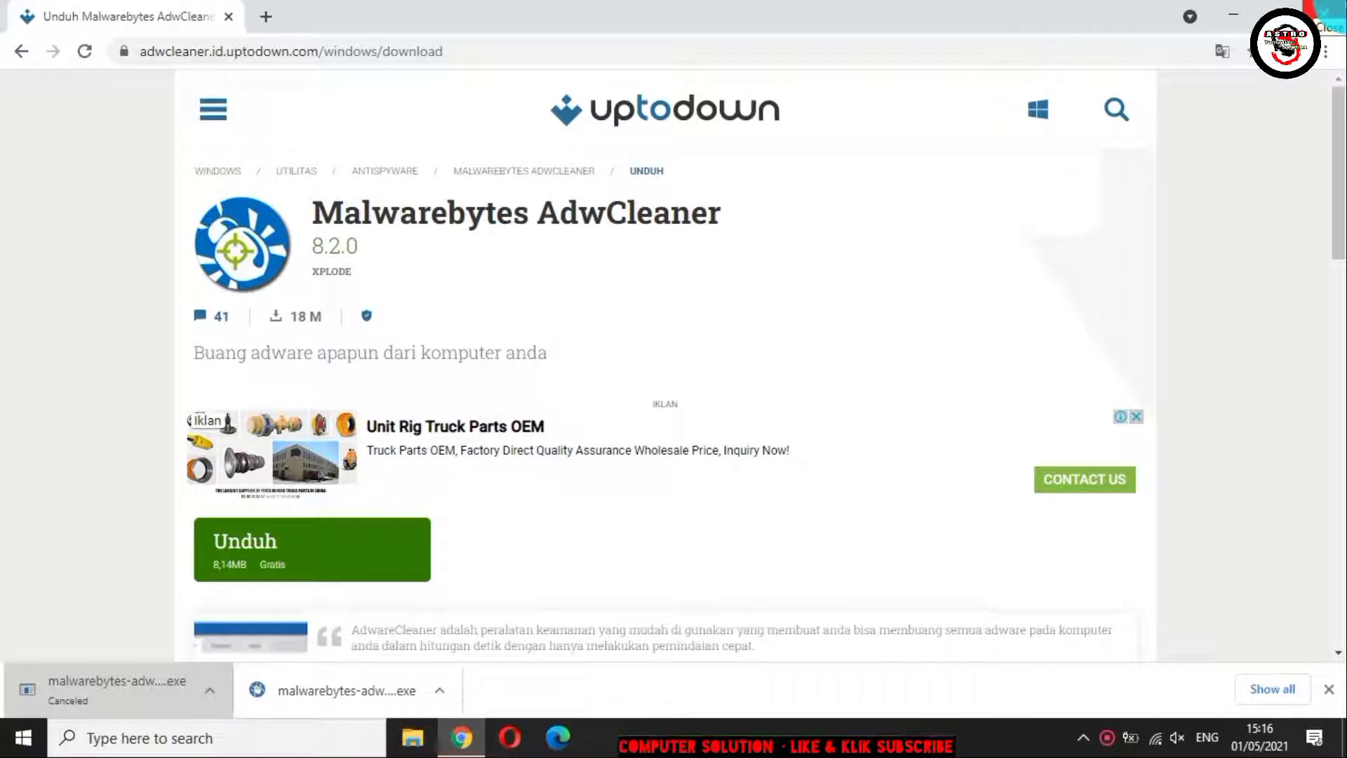
pyautogui.click(1327, 10)
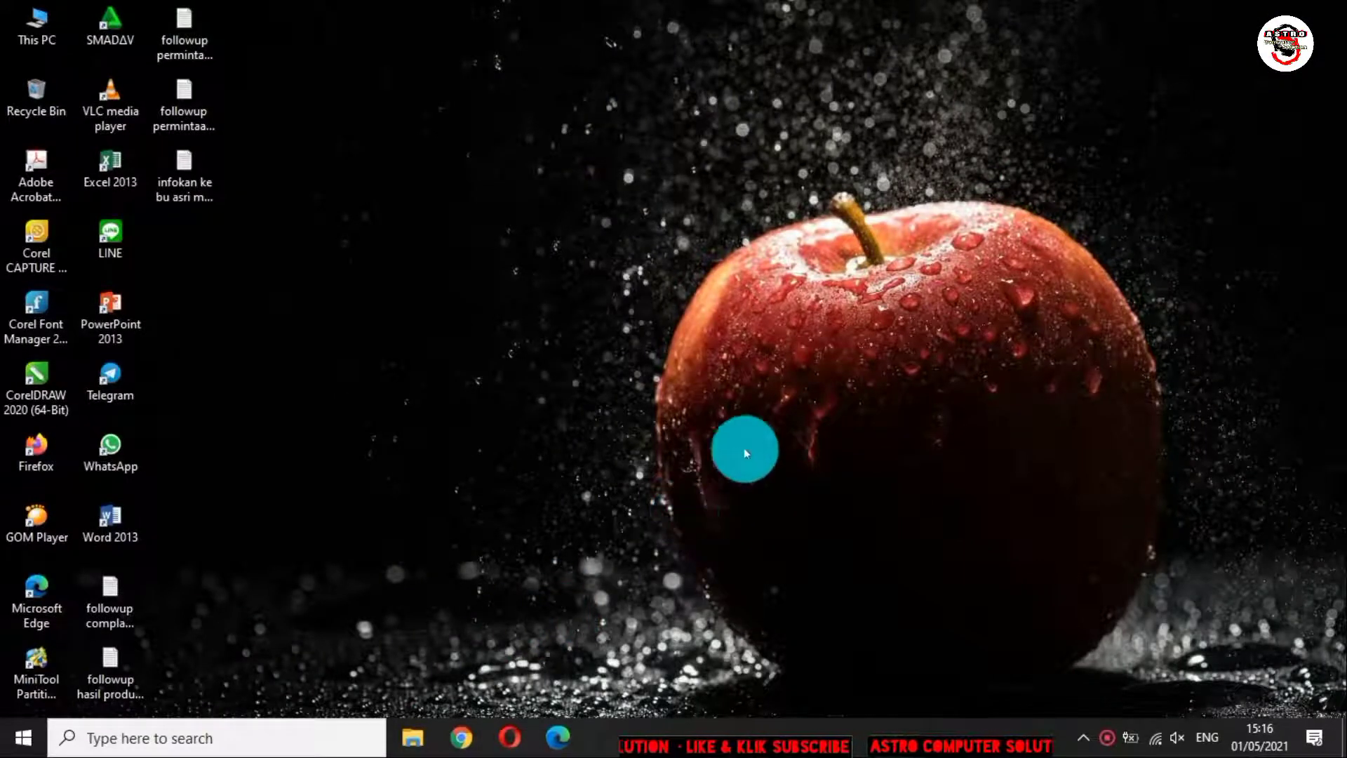
# Refresh the desktop and disconnect the computer from the current Wi-Fi network
pyautogui.rightClick(750, 420)
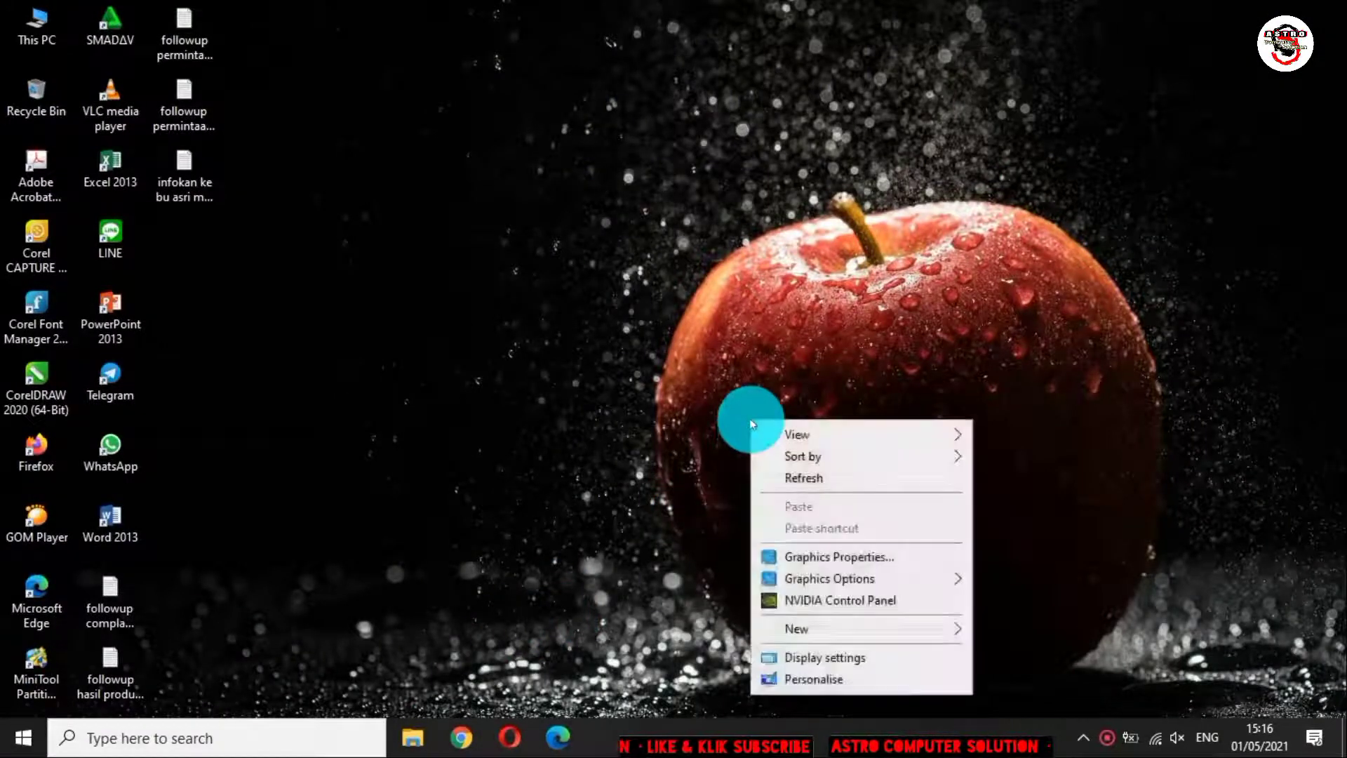
pyautogui.click(797, 478)
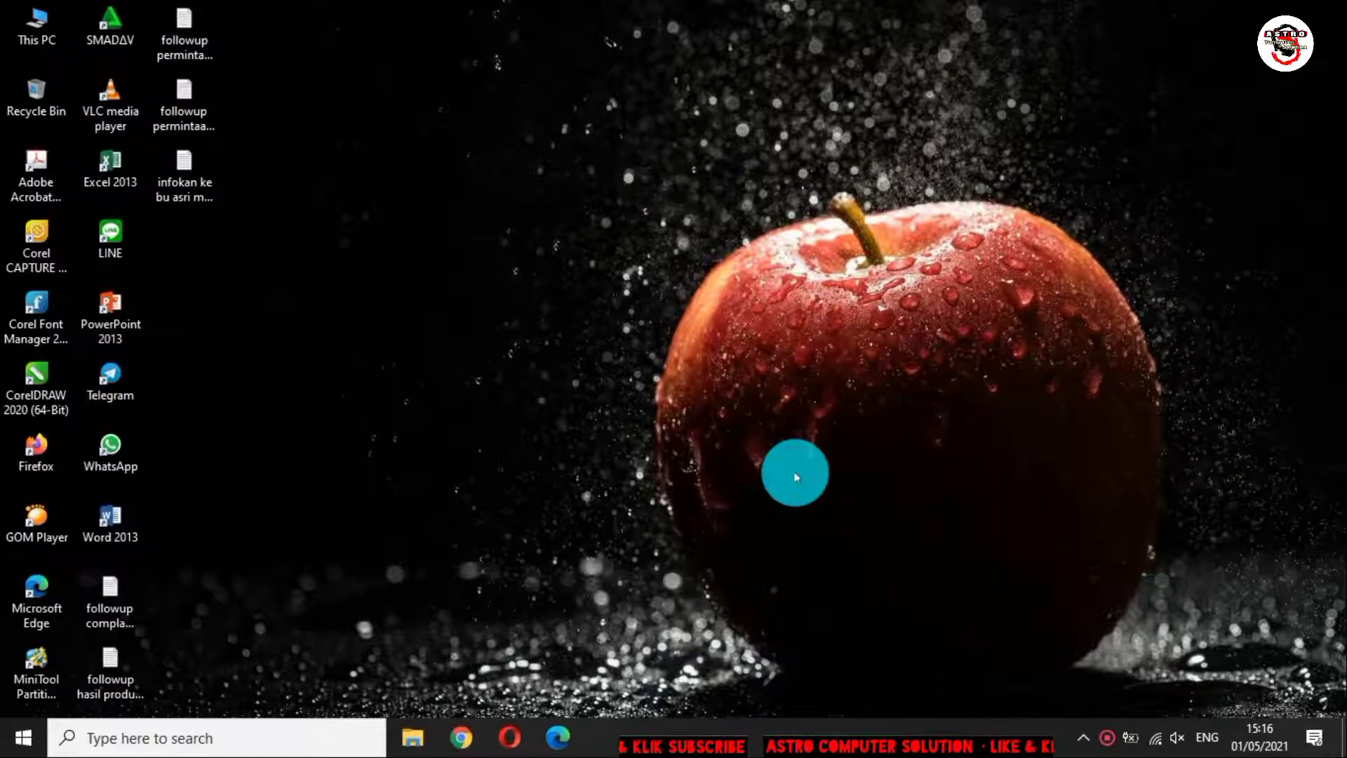
pyautogui.click(1153, 738)
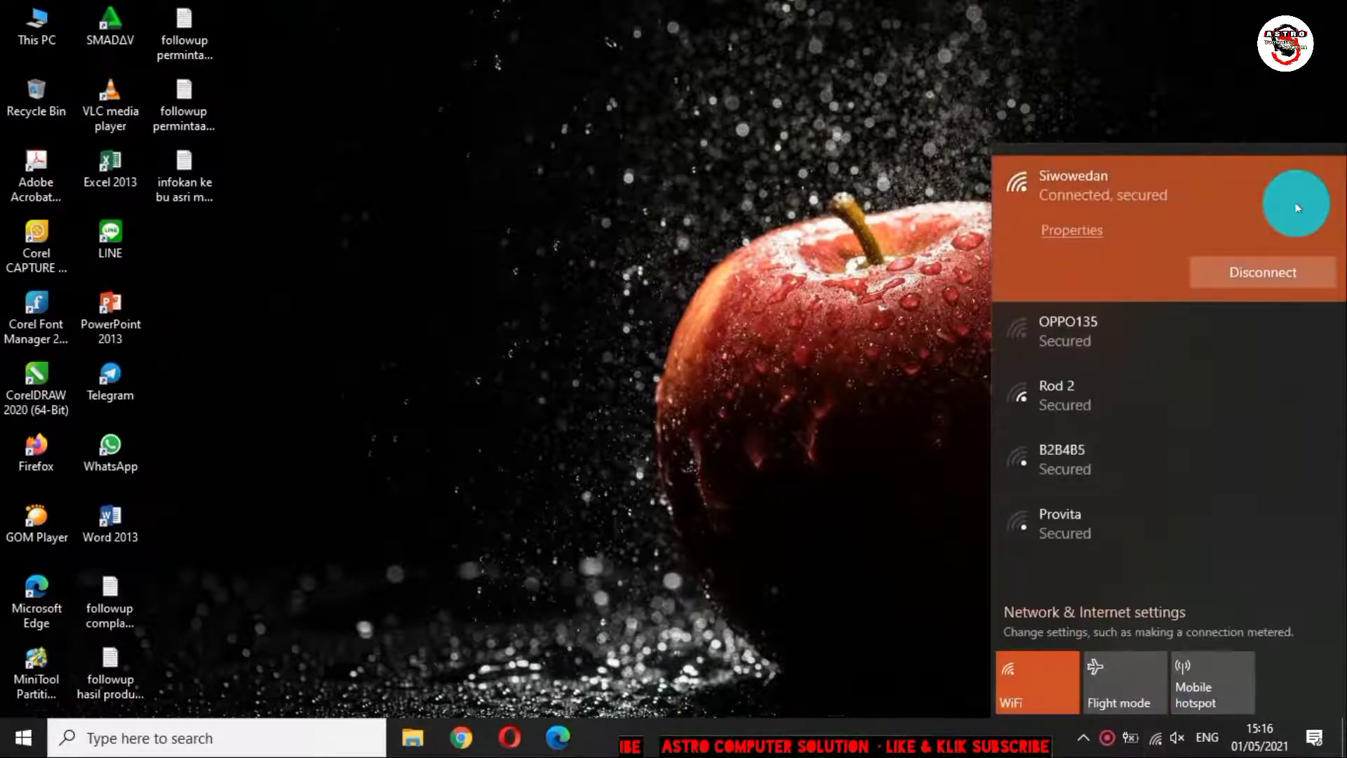
pyautogui.click(1274, 273)
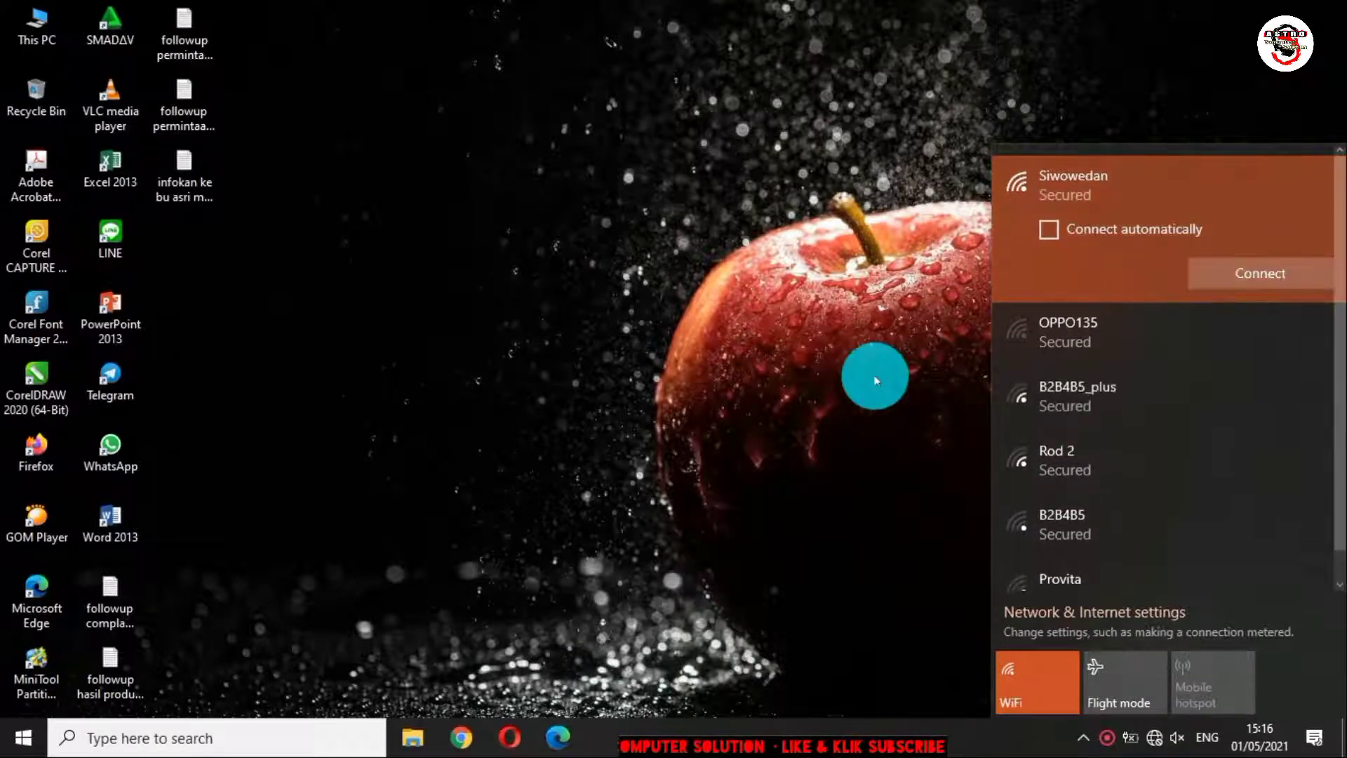
pyautogui.click(875, 379)
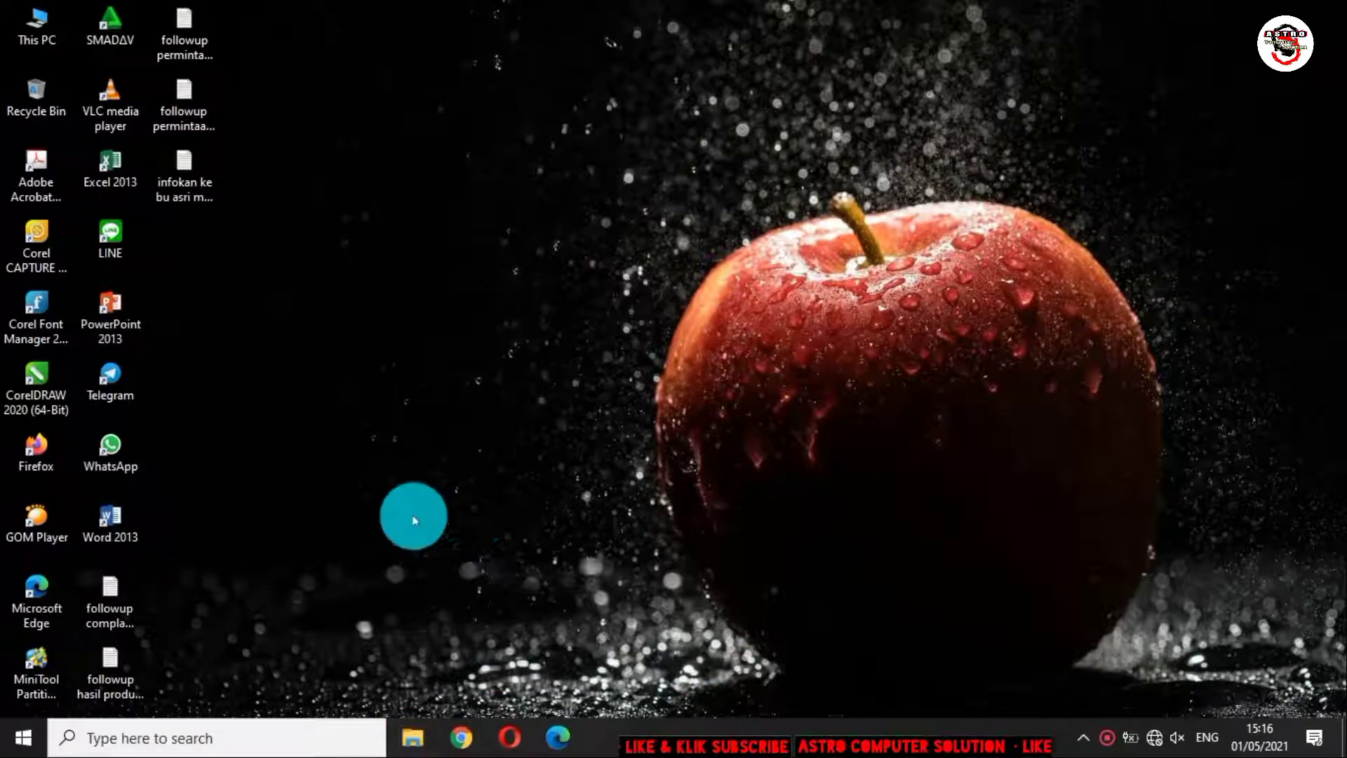
# In File Explorer's Downloads folder, delete the duplicate installers malwarebytes-adwcleaner-8-2-0 (2) and malwarebytes-adwcleaner-8-2-0, keeping malwarebytes-adwcleaner-8-2-0 (1)
pyautogui.press('super+e')
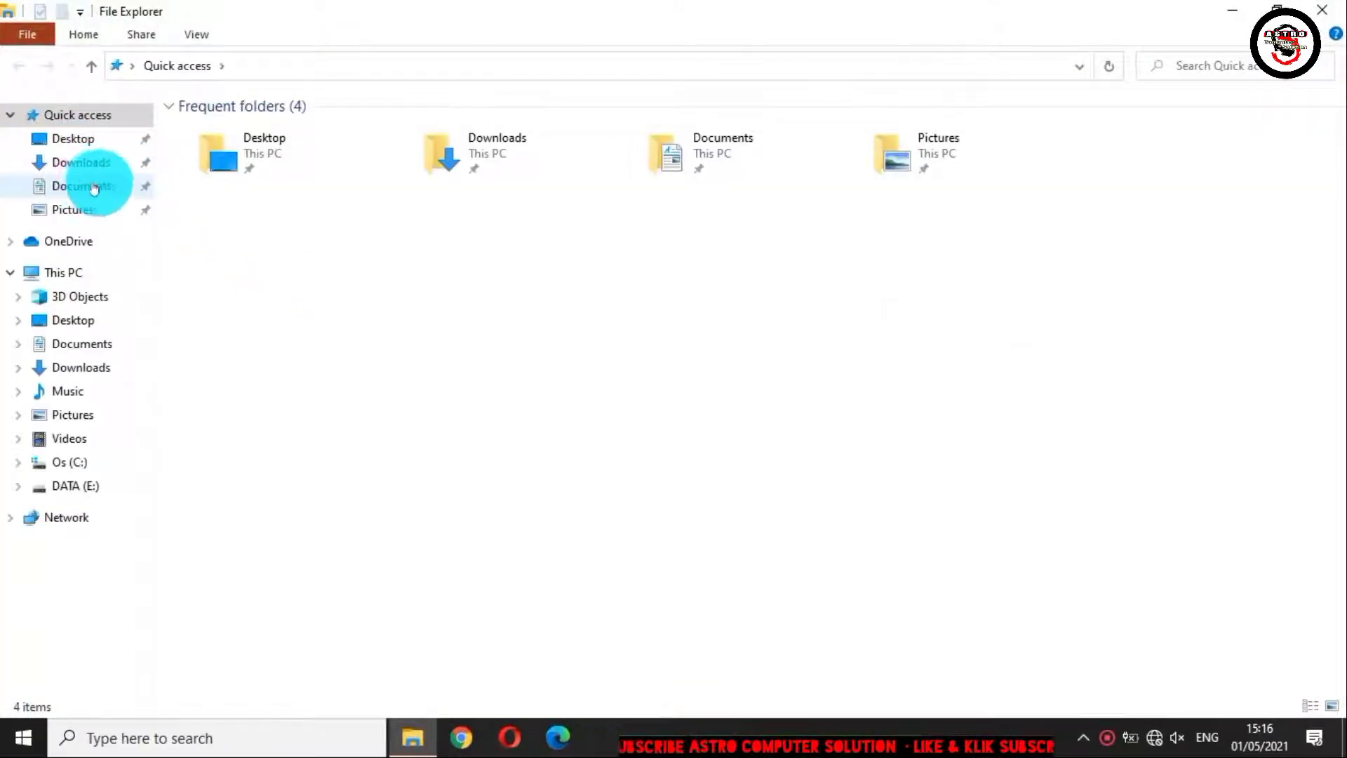
pyautogui.click(81, 167)
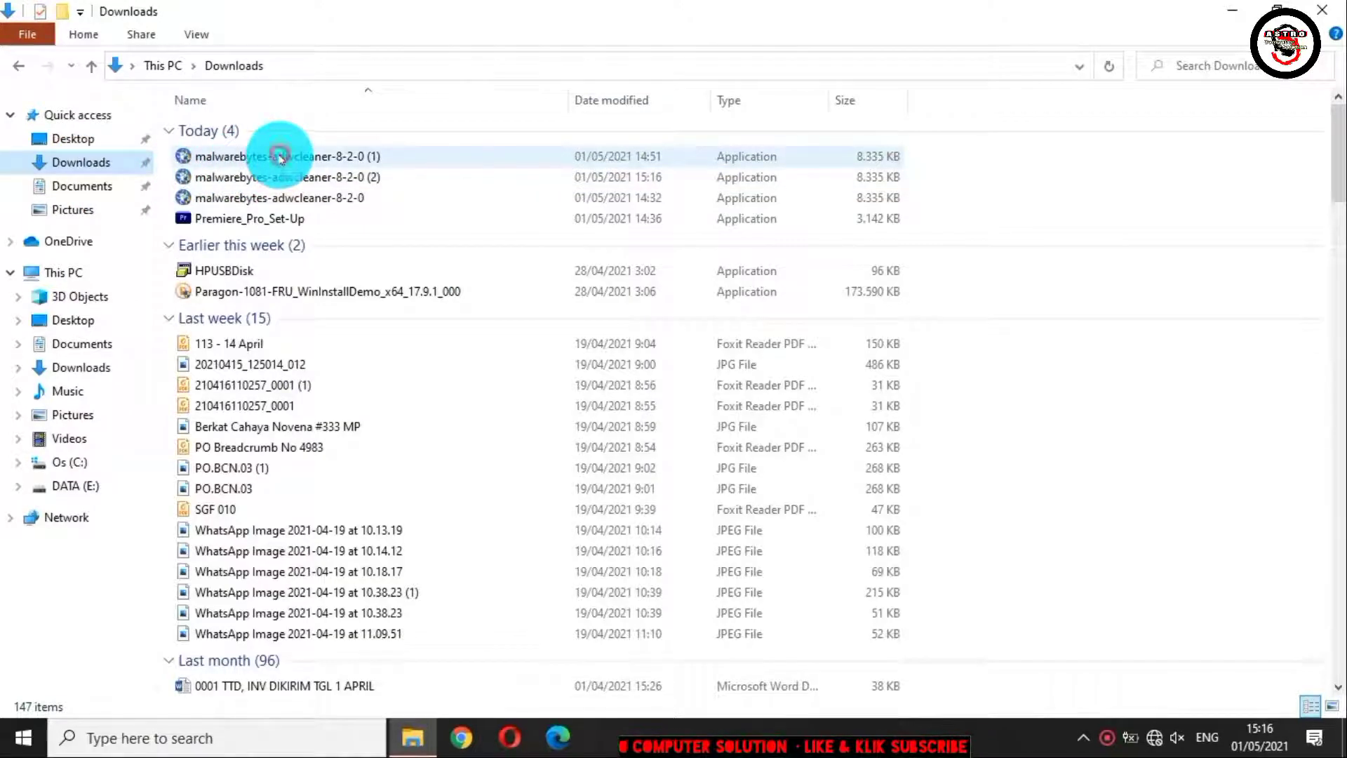
pyautogui.click(277, 156)
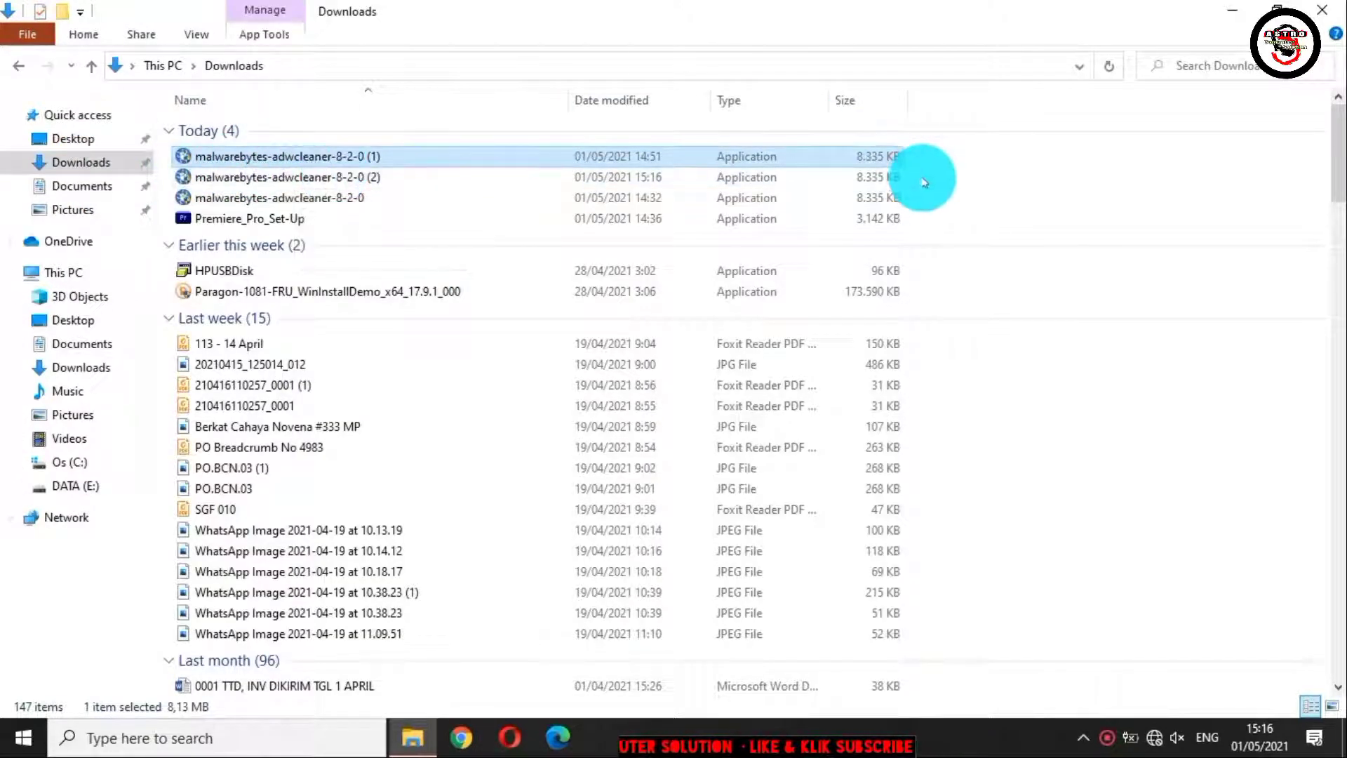
pyautogui.moveTo(922, 178); pyautogui.dragTo(851, 200)
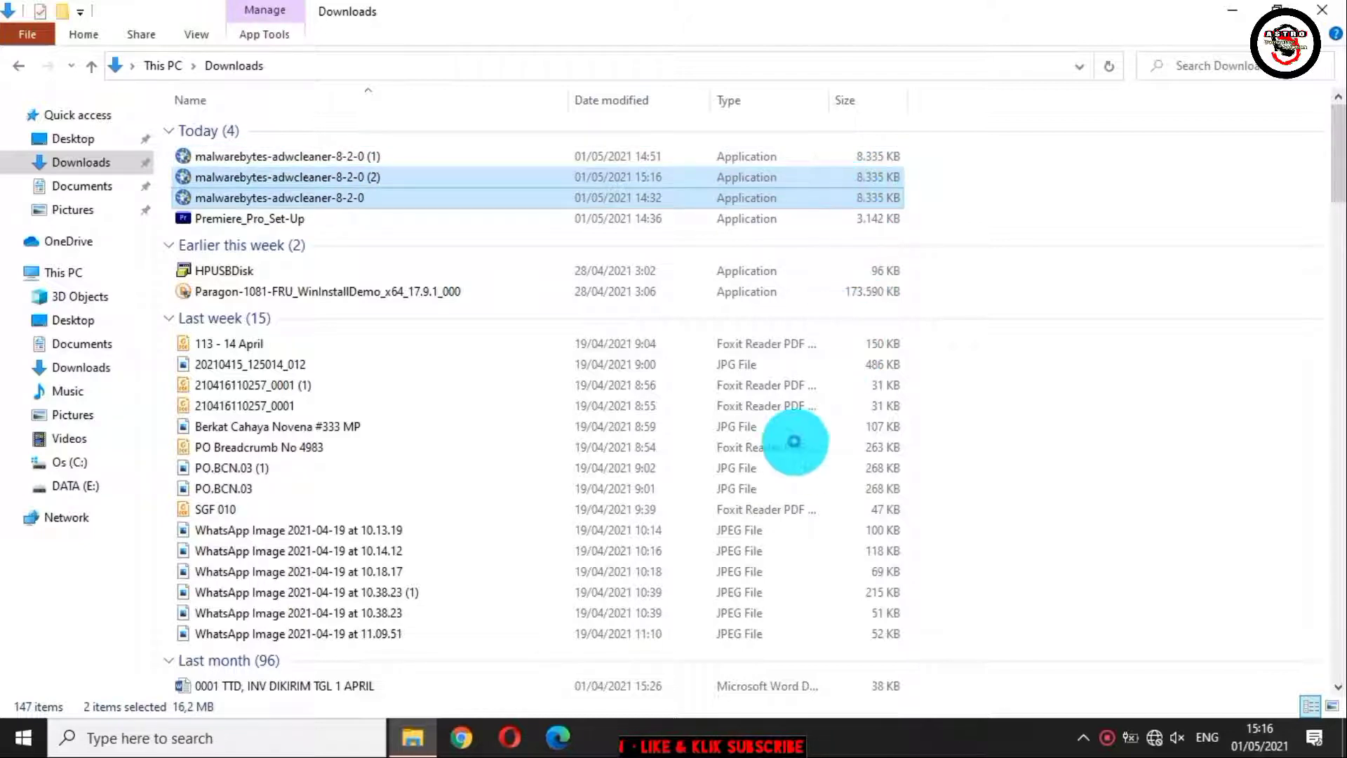
pyautogui.rightClick(866, 198)
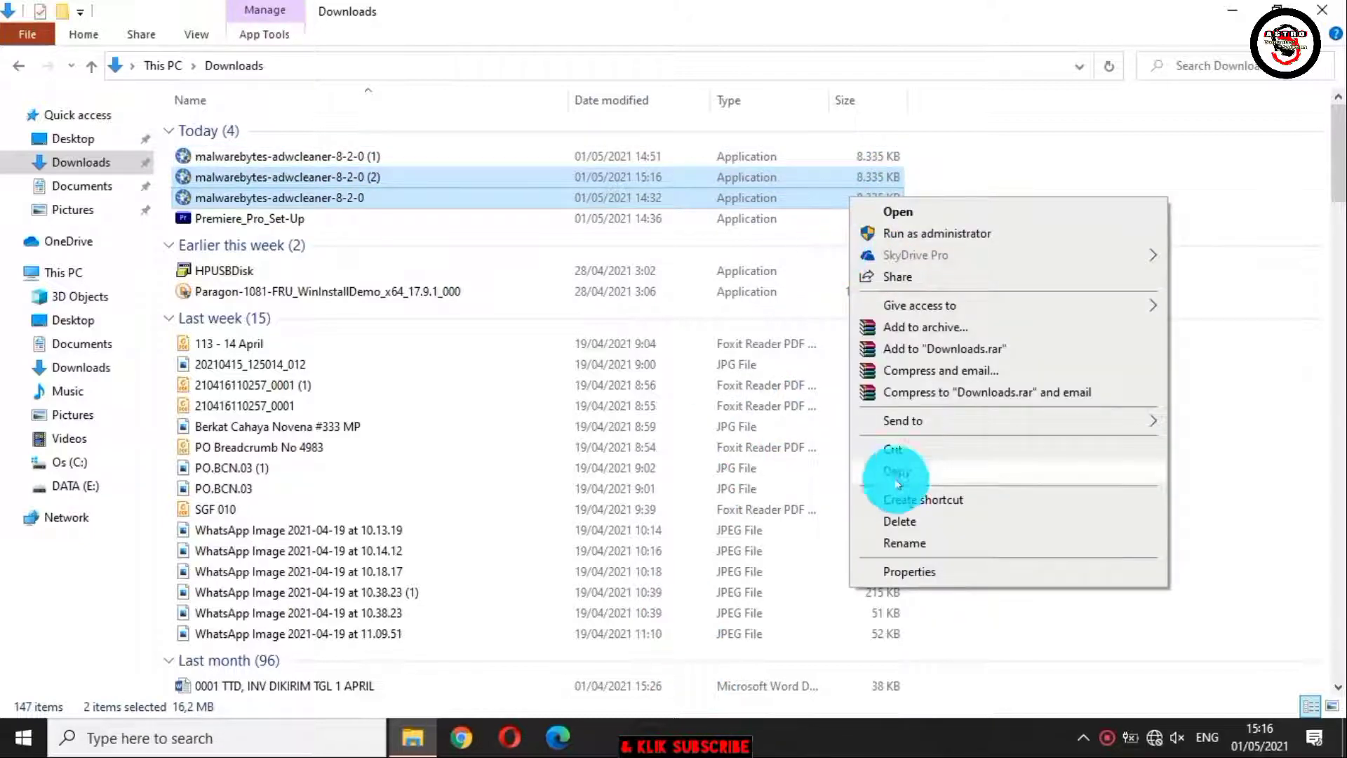
pyautogui.click(906, 523)
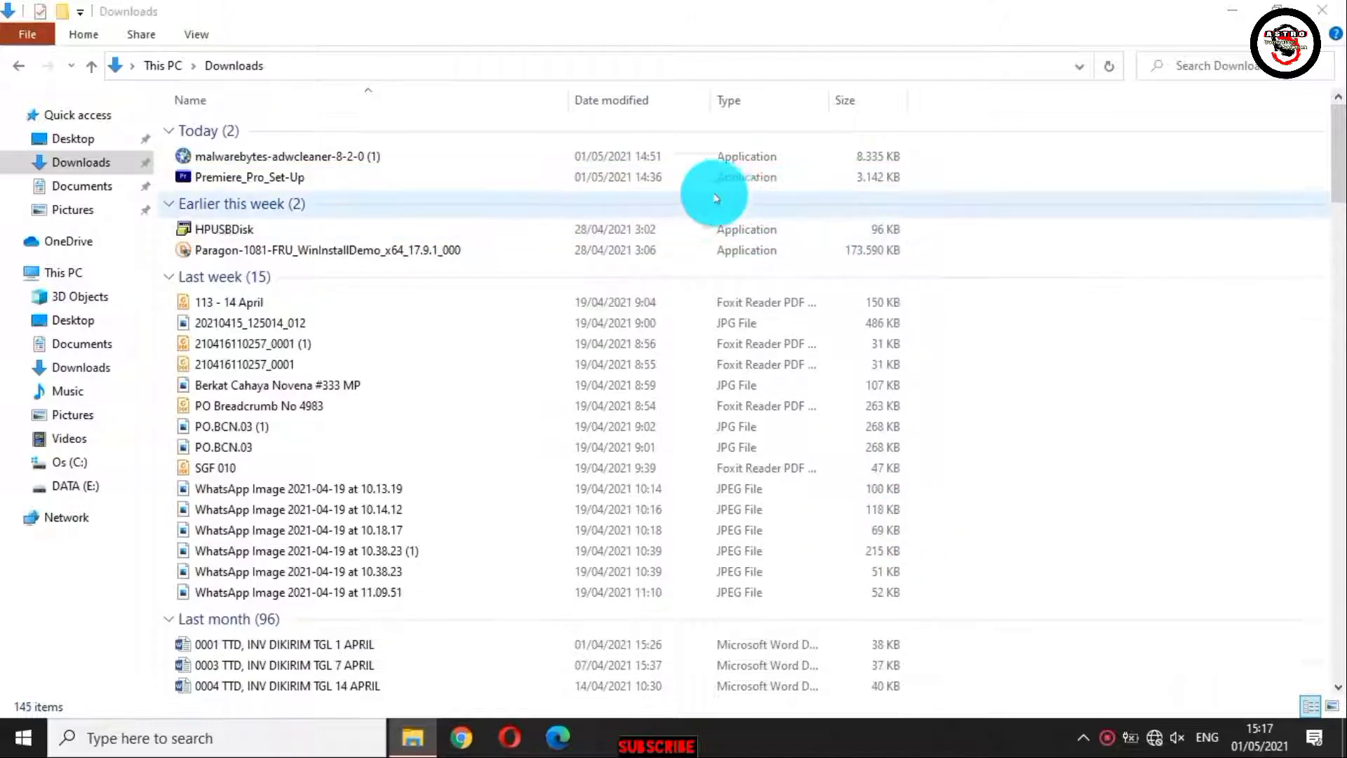
# Launch malwarebytes-adwcleaner-8-2-0 (1), start an adware scan, and close File Explorer while it runs
pyautogui.click(330, 155)
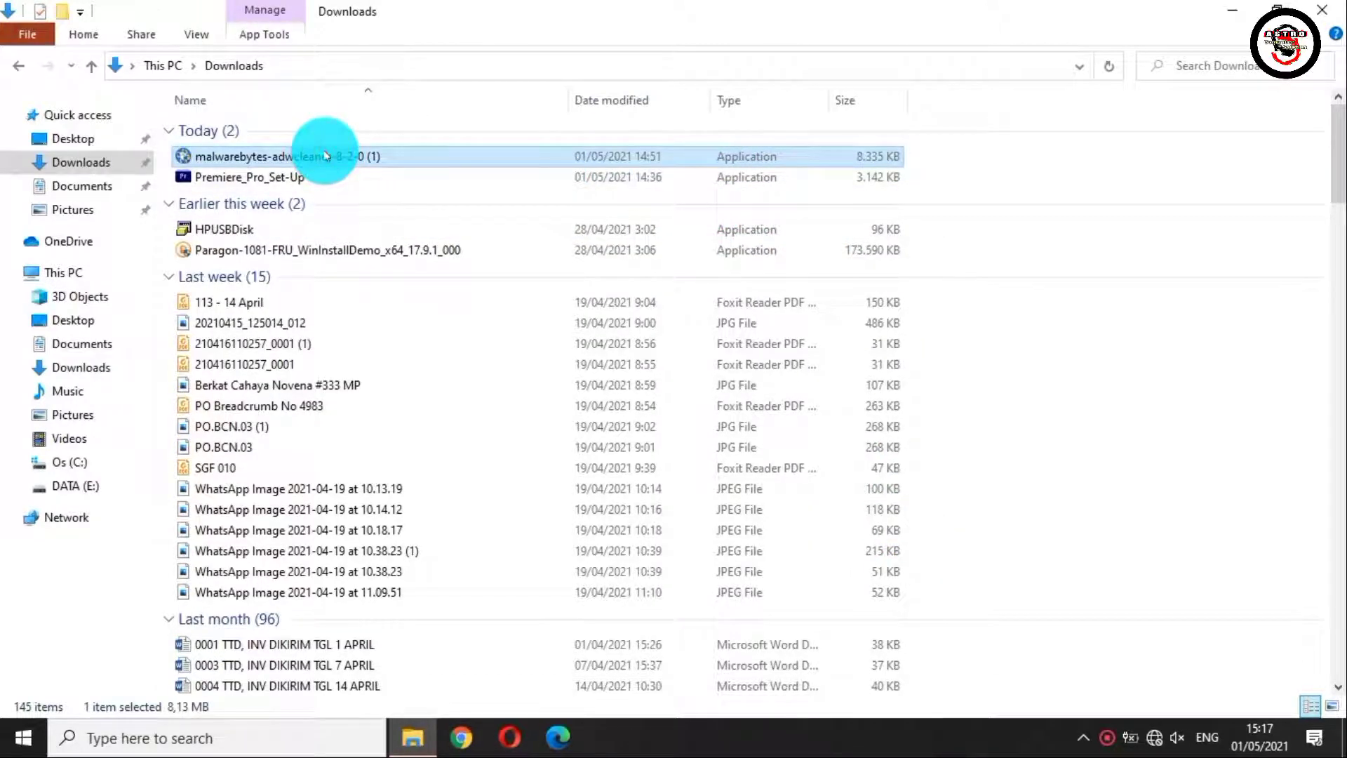
pyautogui.doubleClick(325, 156)
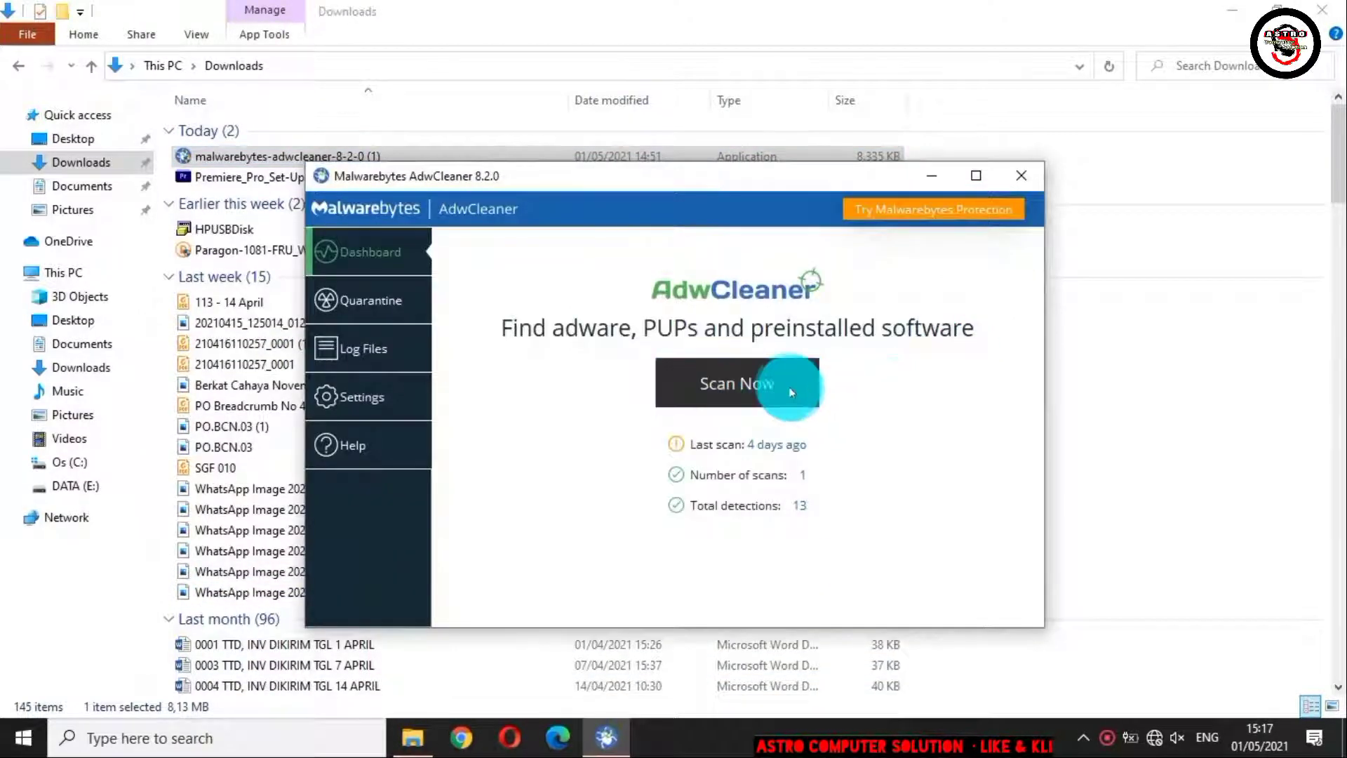
pyautogui.click(789, 390)
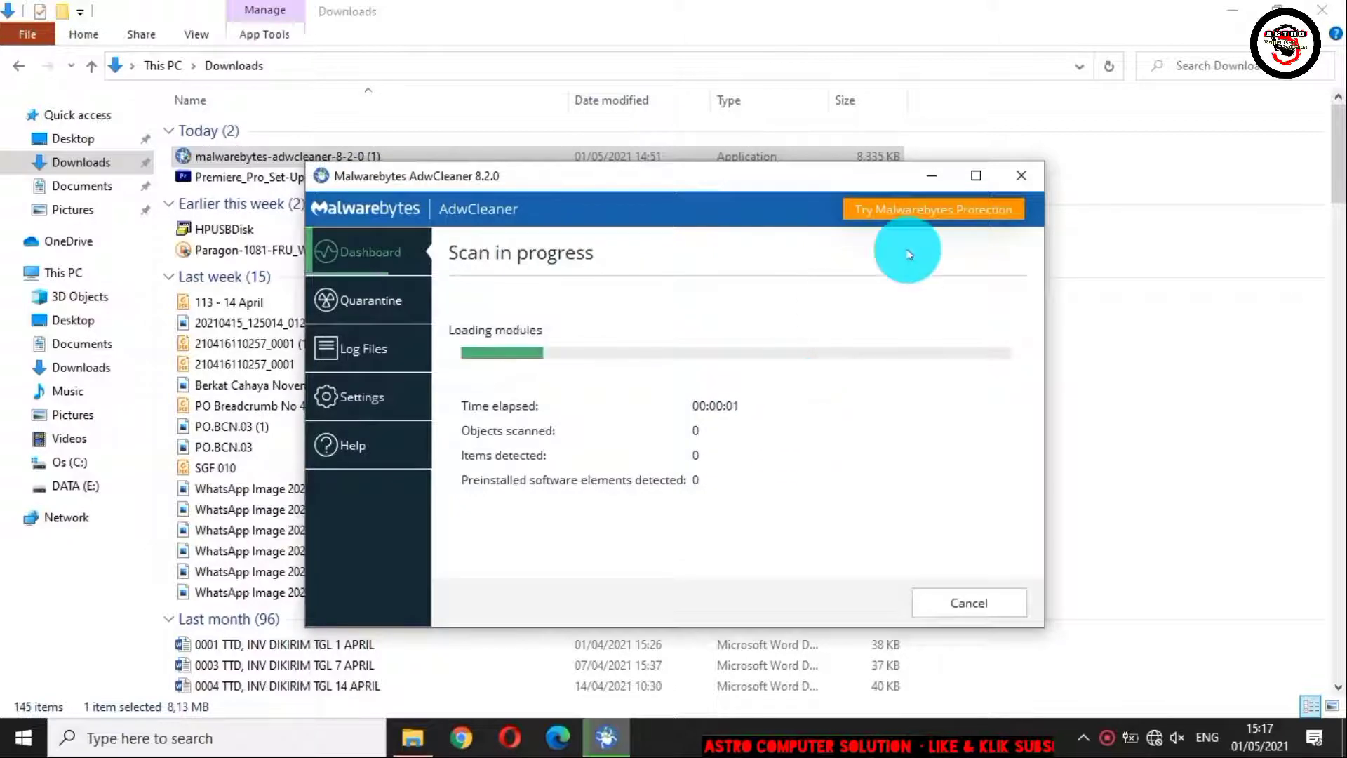
pyautogui.click(1322, 7)
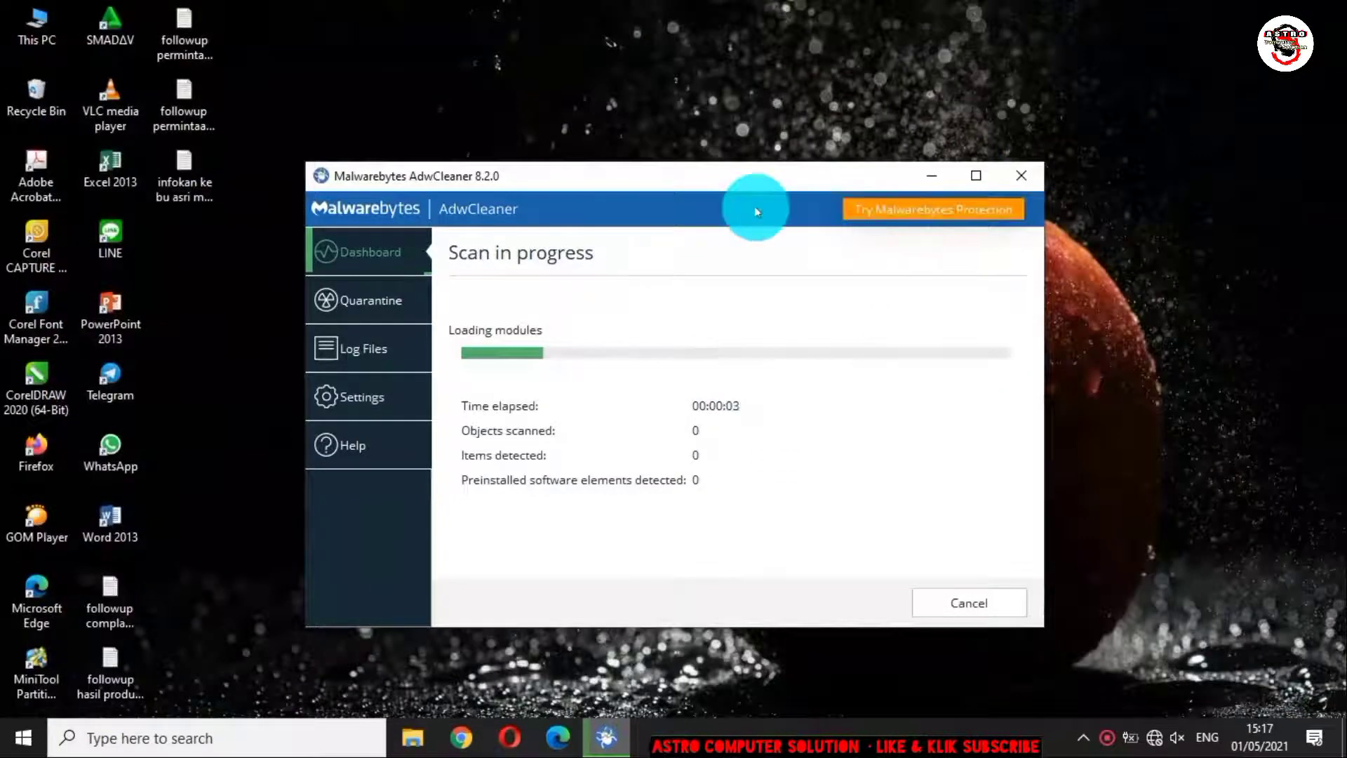
pyautogui.moveTo(642, 181); pyautogui.dragTo(659, 150)
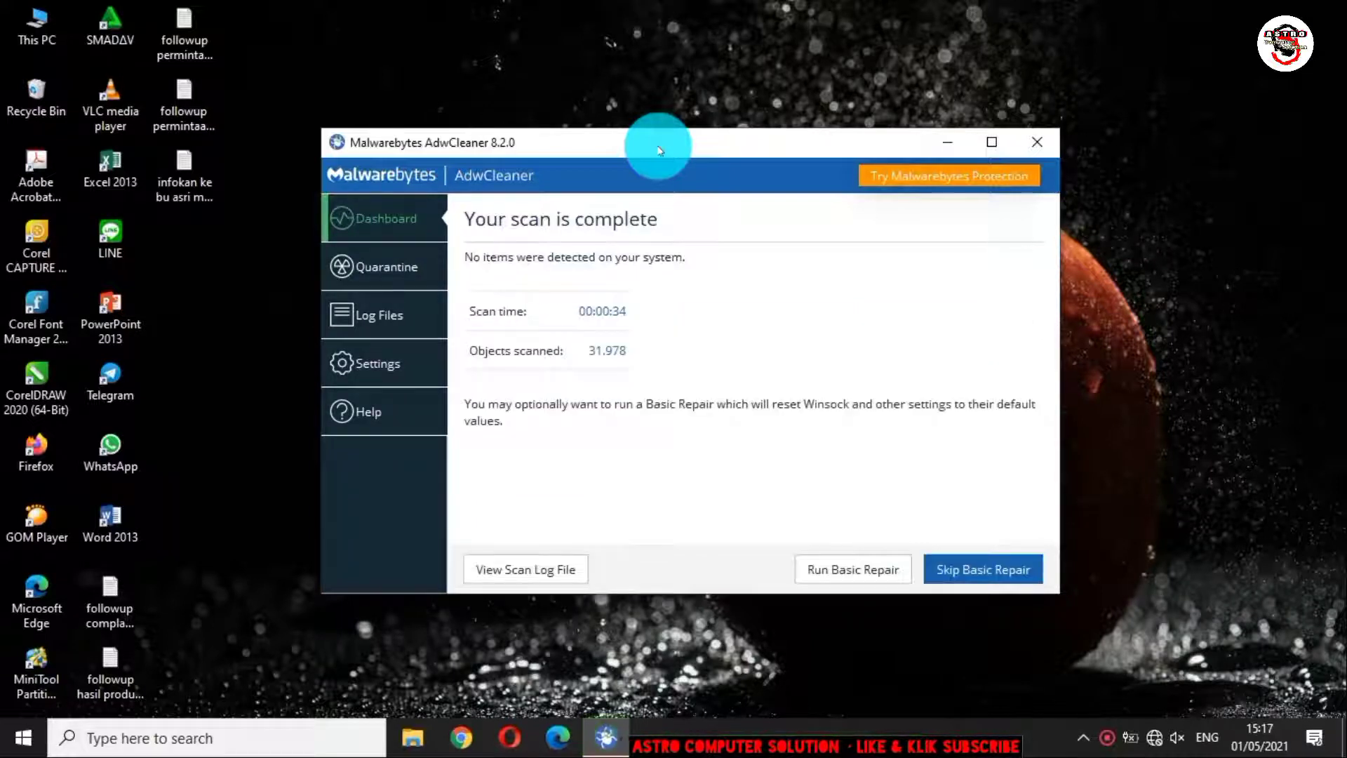
# Delete the Trojan.Agent item from AdwCleaner's quarantine and close the program
pyautogui.click(364, 252)
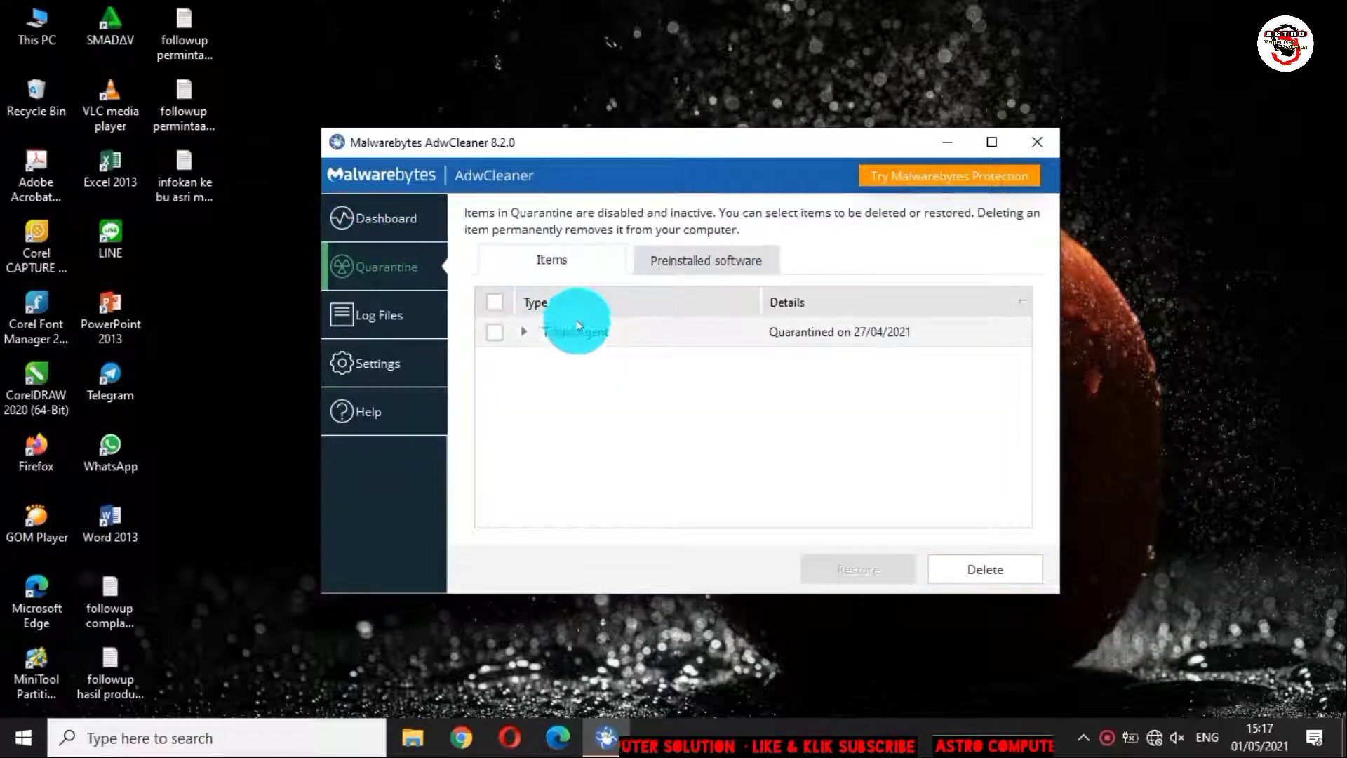
pyautogui.click(494, 332)
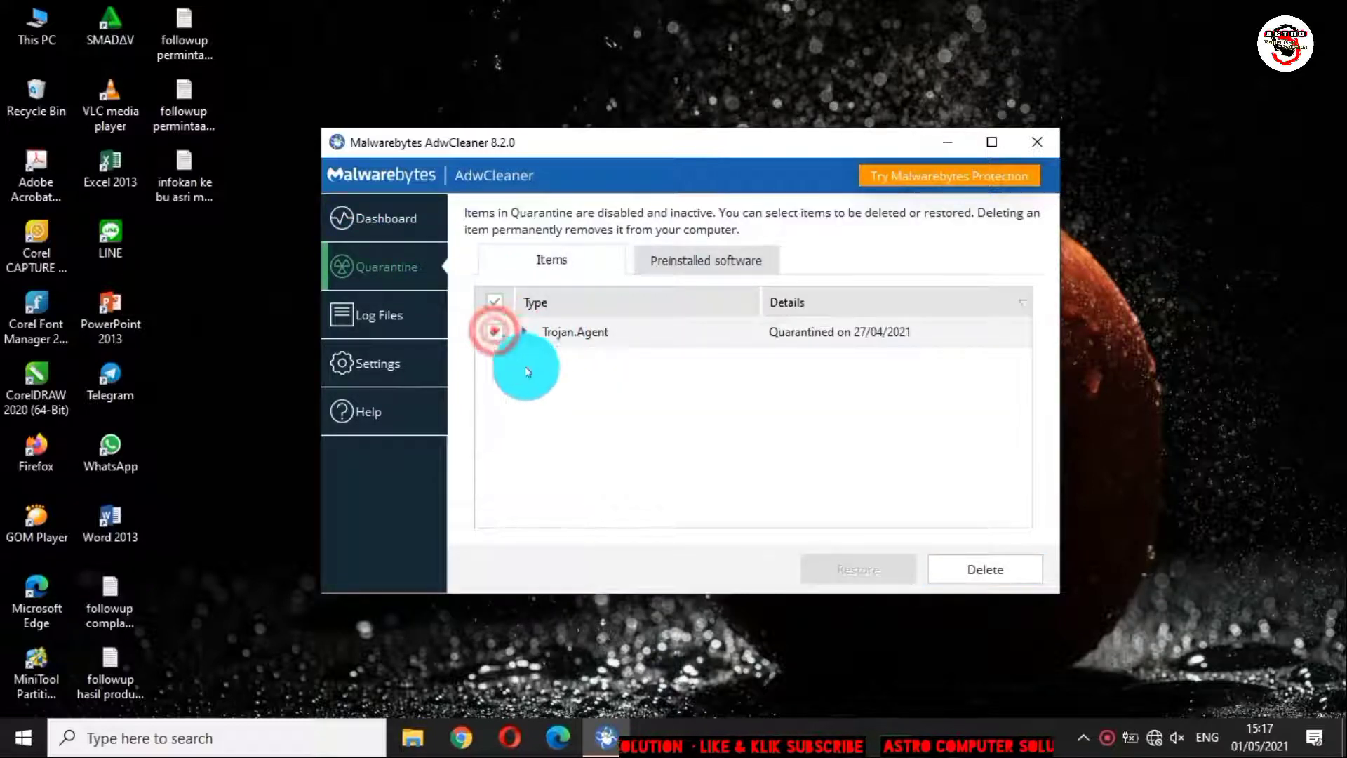
pyautogui.click(983, 570)
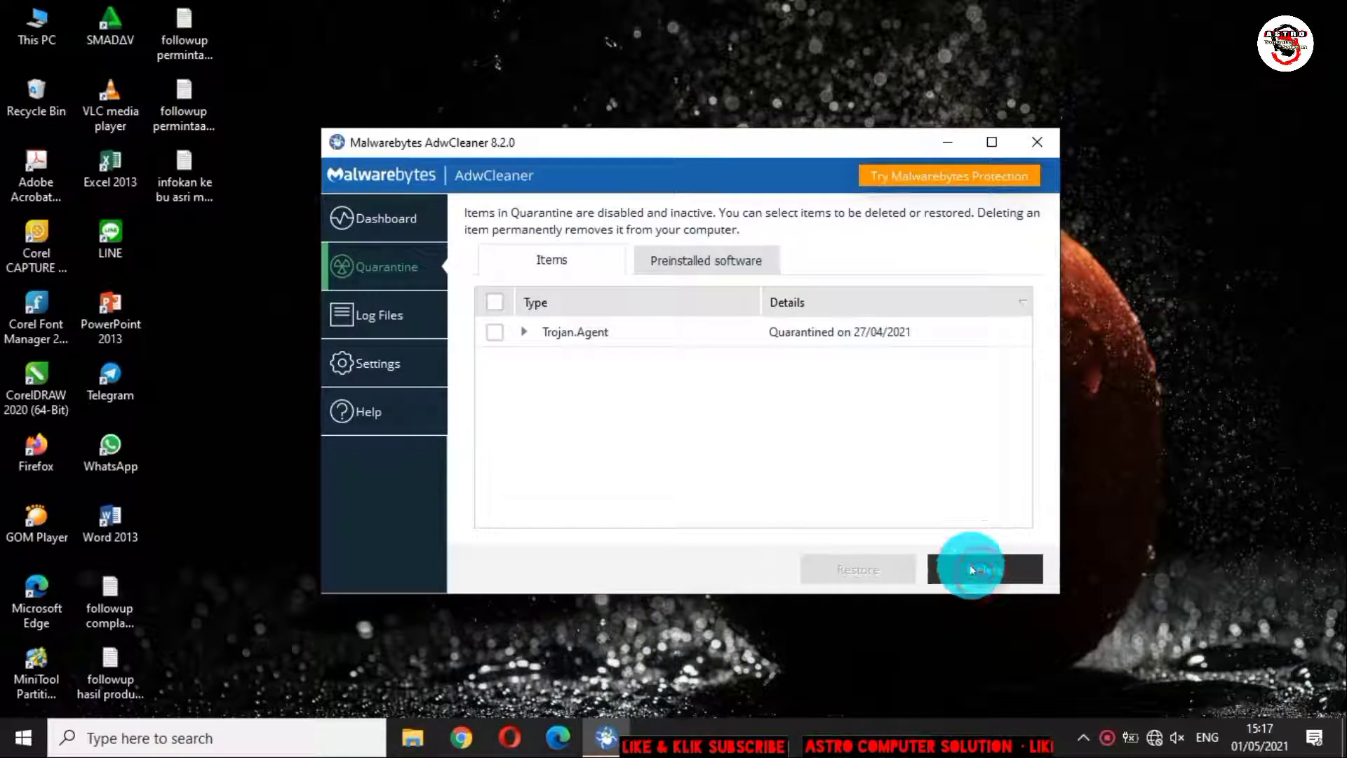
pyautogui.click(1029, 141)
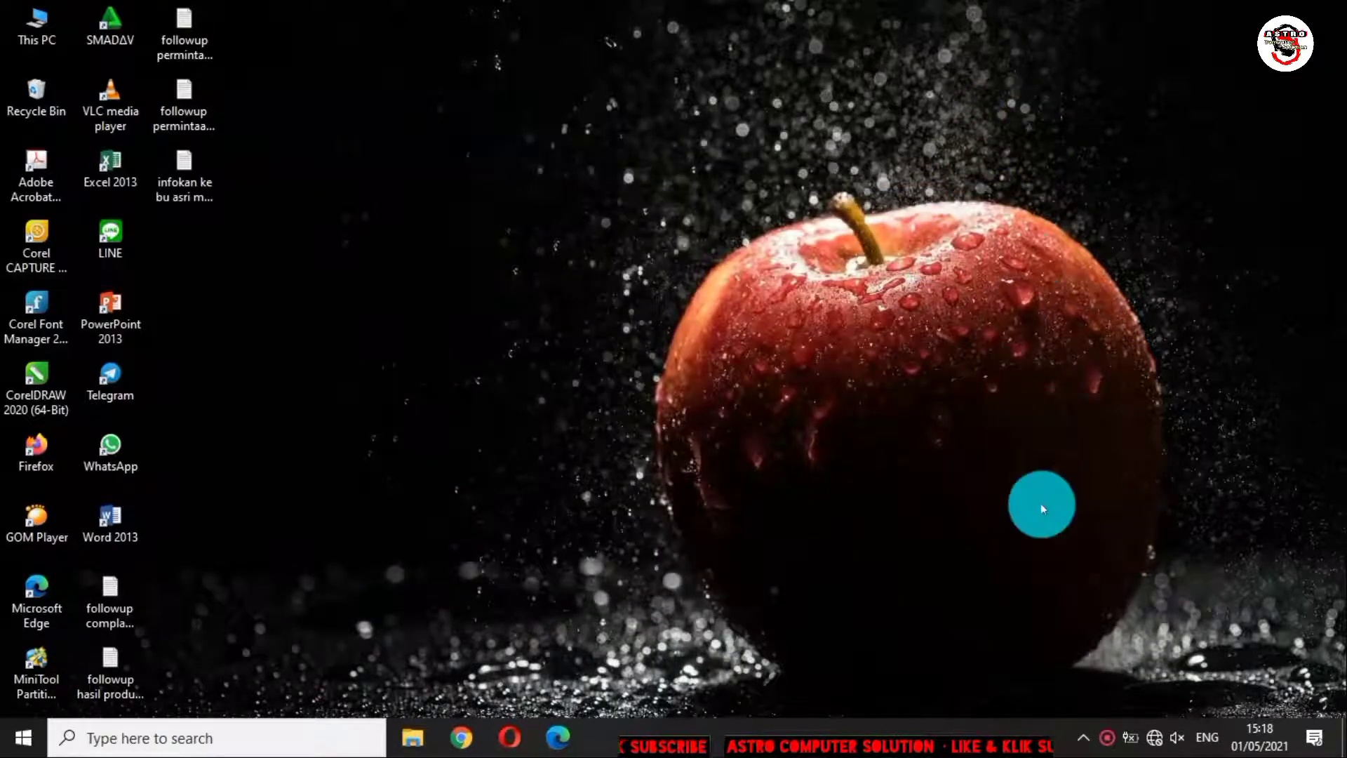
# Switch to Chrome, open its settings page, and expand the advanced settings categories
pyautogui.click(460, 737)
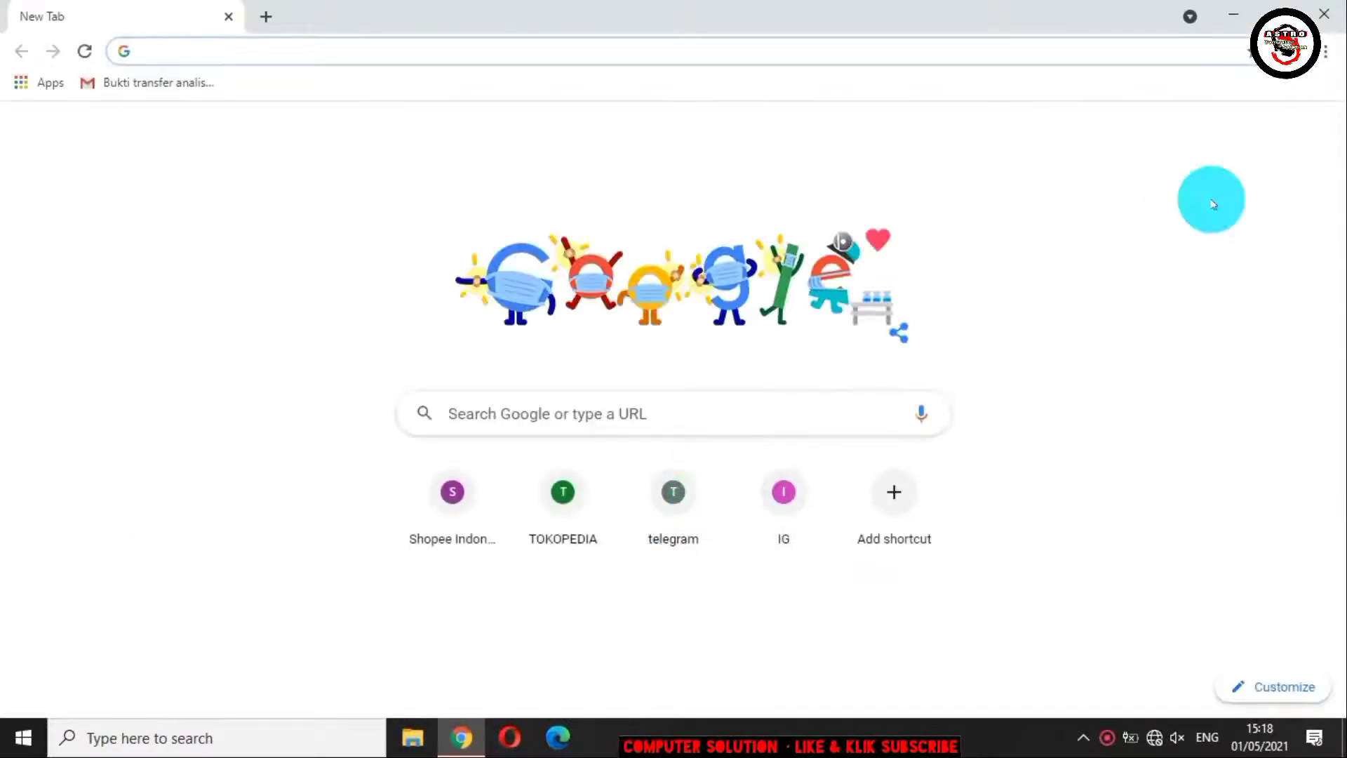
pyautogui.click(1325, 52)
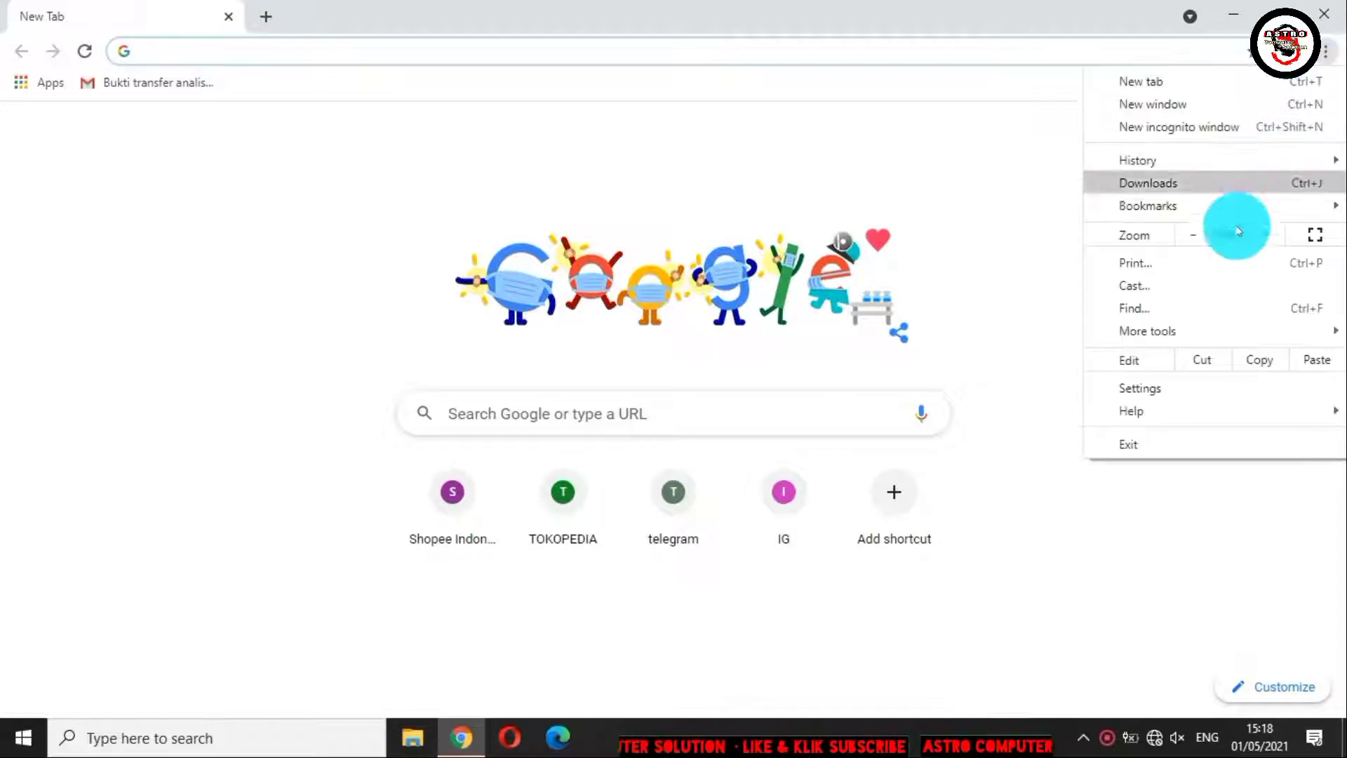
pyautogui.click(1165, 392)
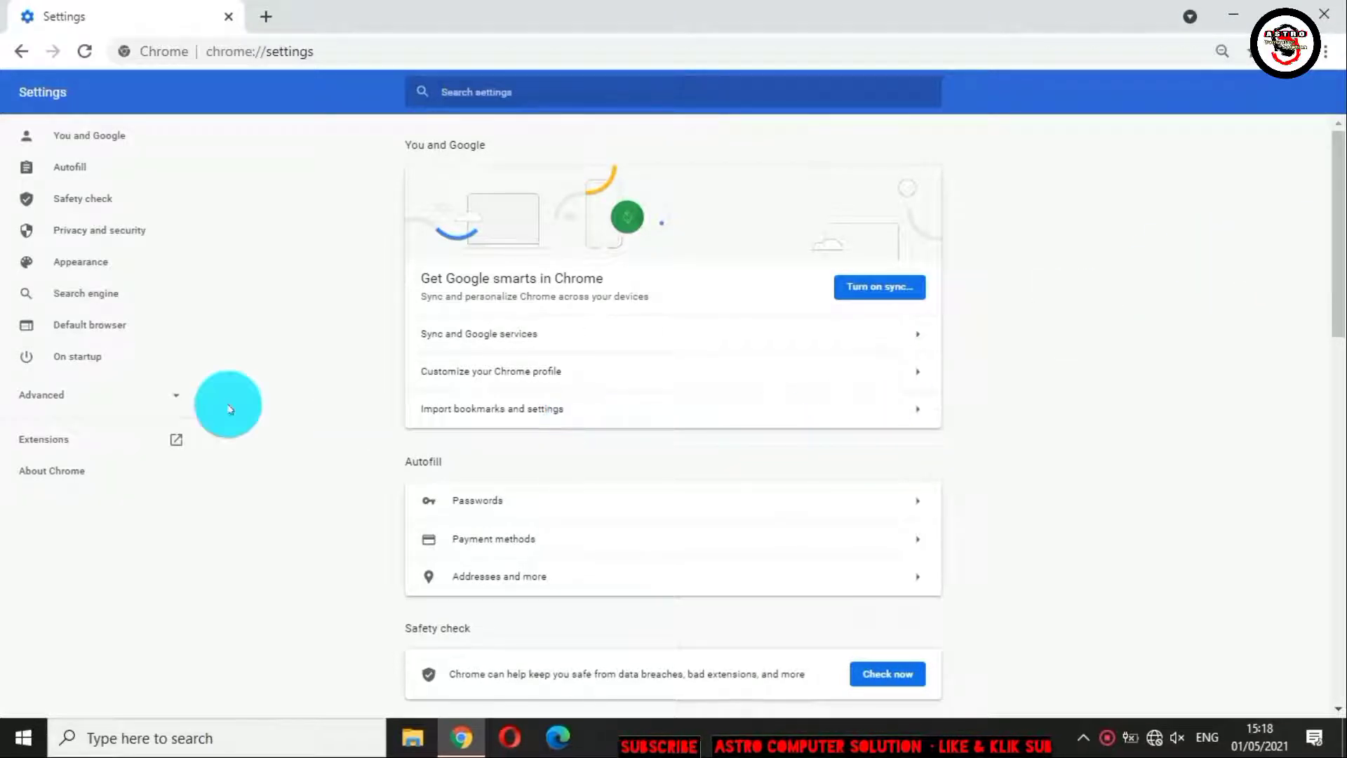
pyautogui.click(175, 396)
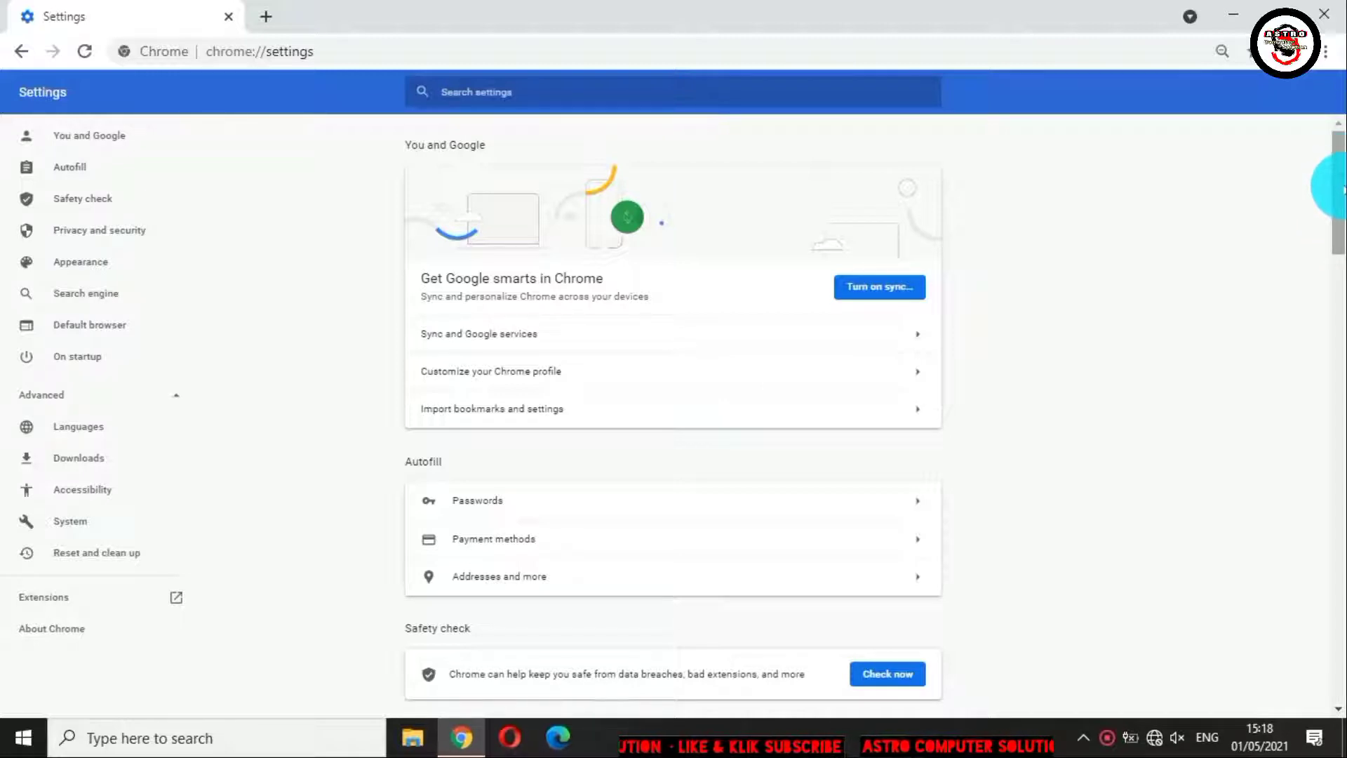
# Clear Chrome's all-time browsing history, download history, cookies, cached files and hosted app data, excluding passwords, autofill form data and site settings
pyautogui.moveTo(1336, 209); pyautogui.dragTo(1336, 315)
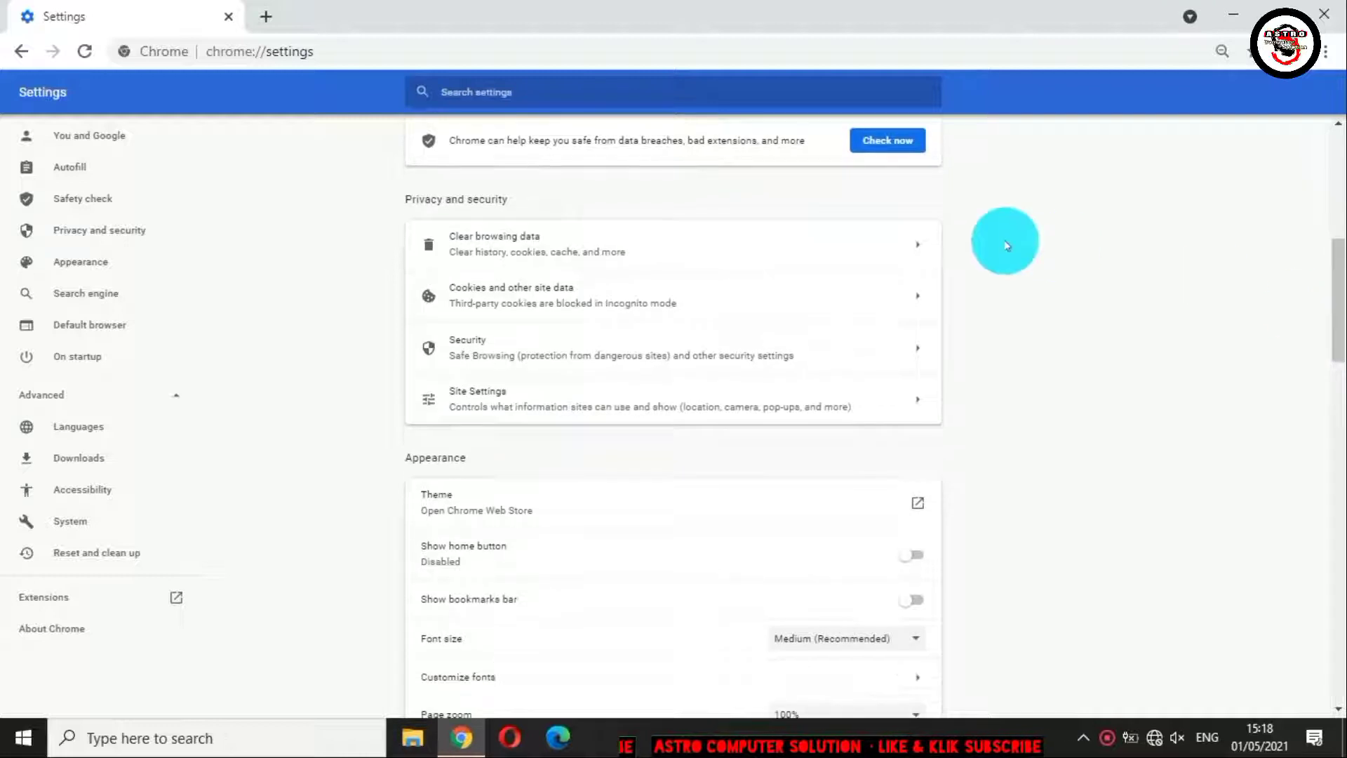
pyautogui.click(915, 251)
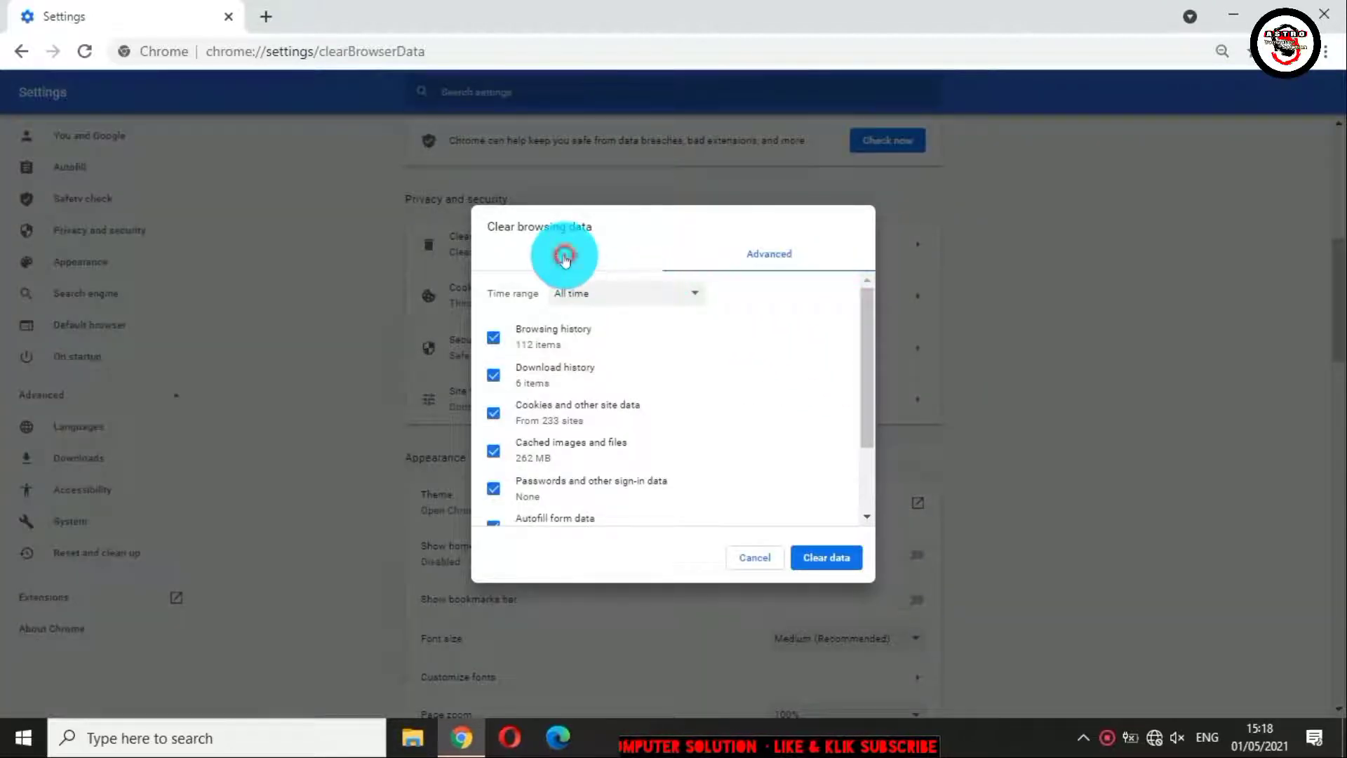
pyautogui.scroll(-2, 640, 343)
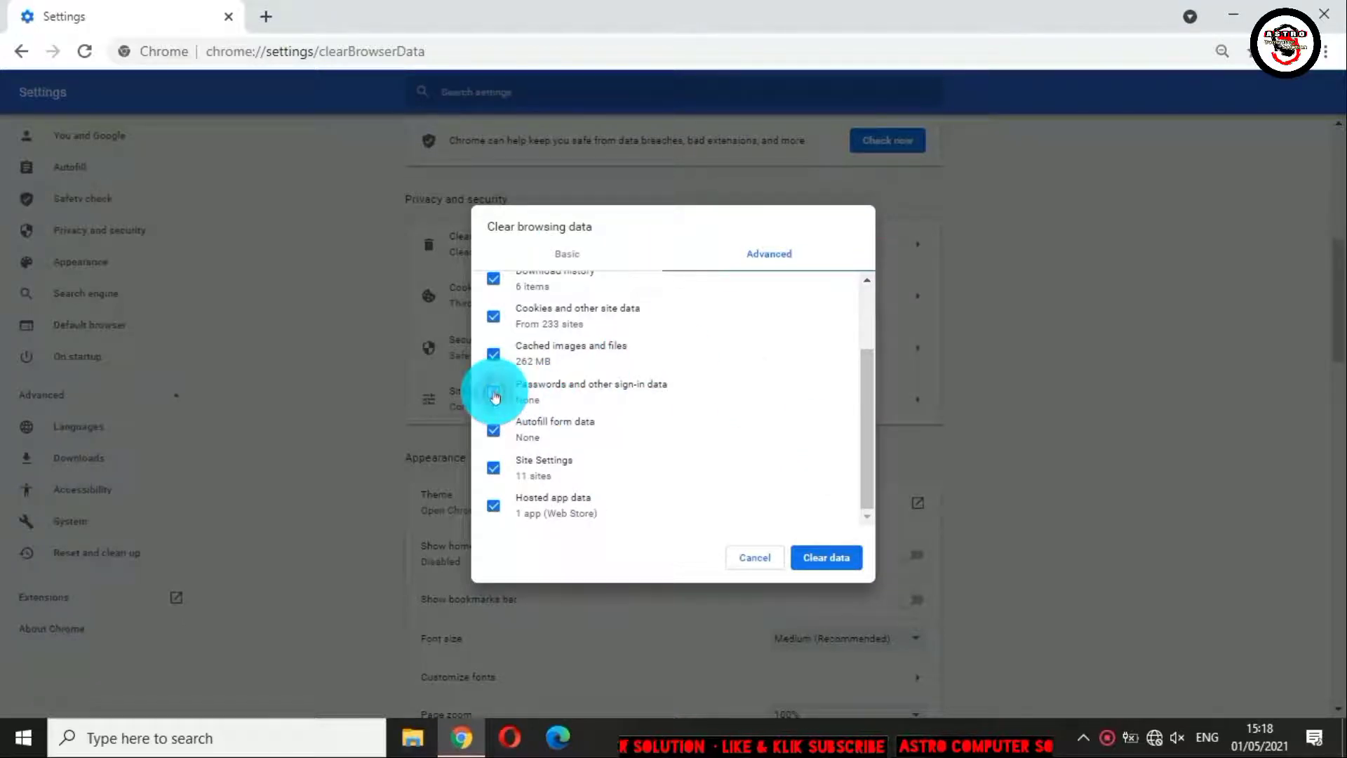
pyautogui.click(493, 431)
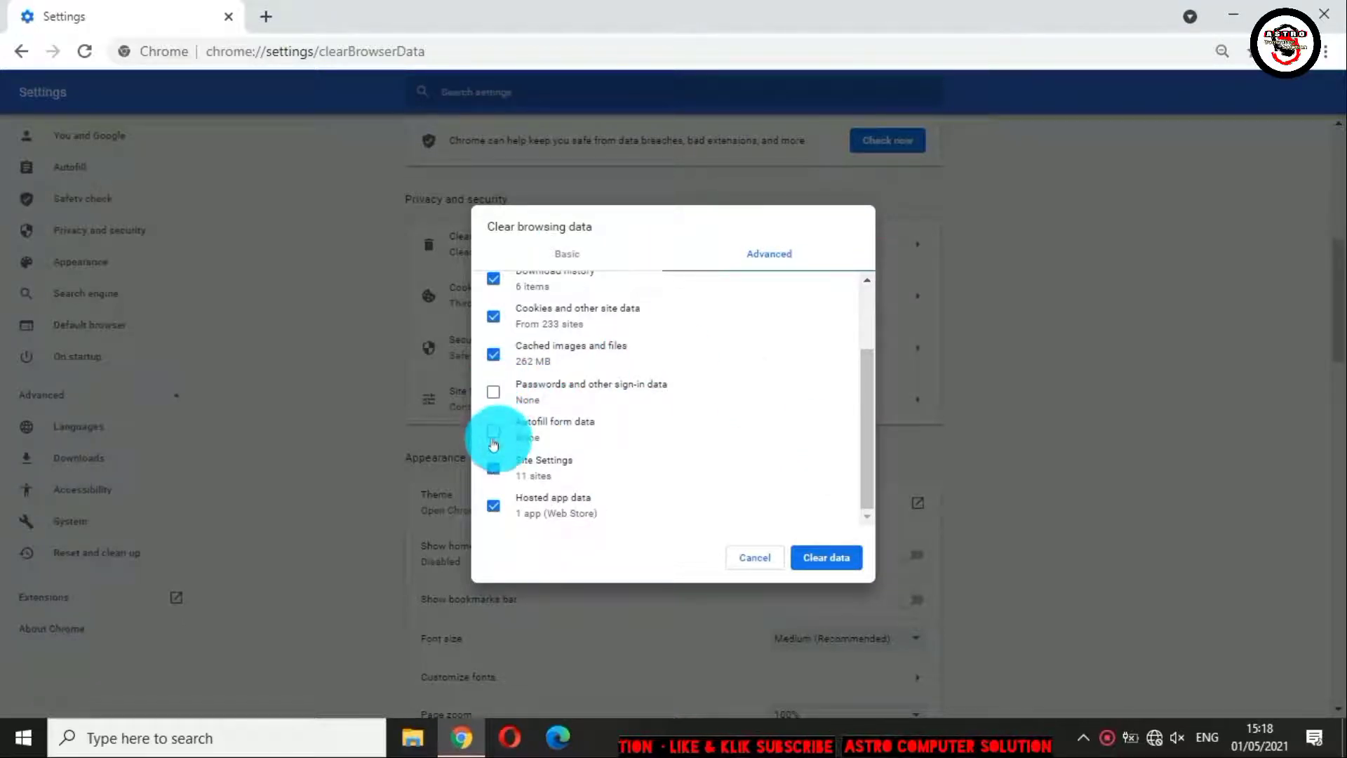
pyautogui.click(493, 468)
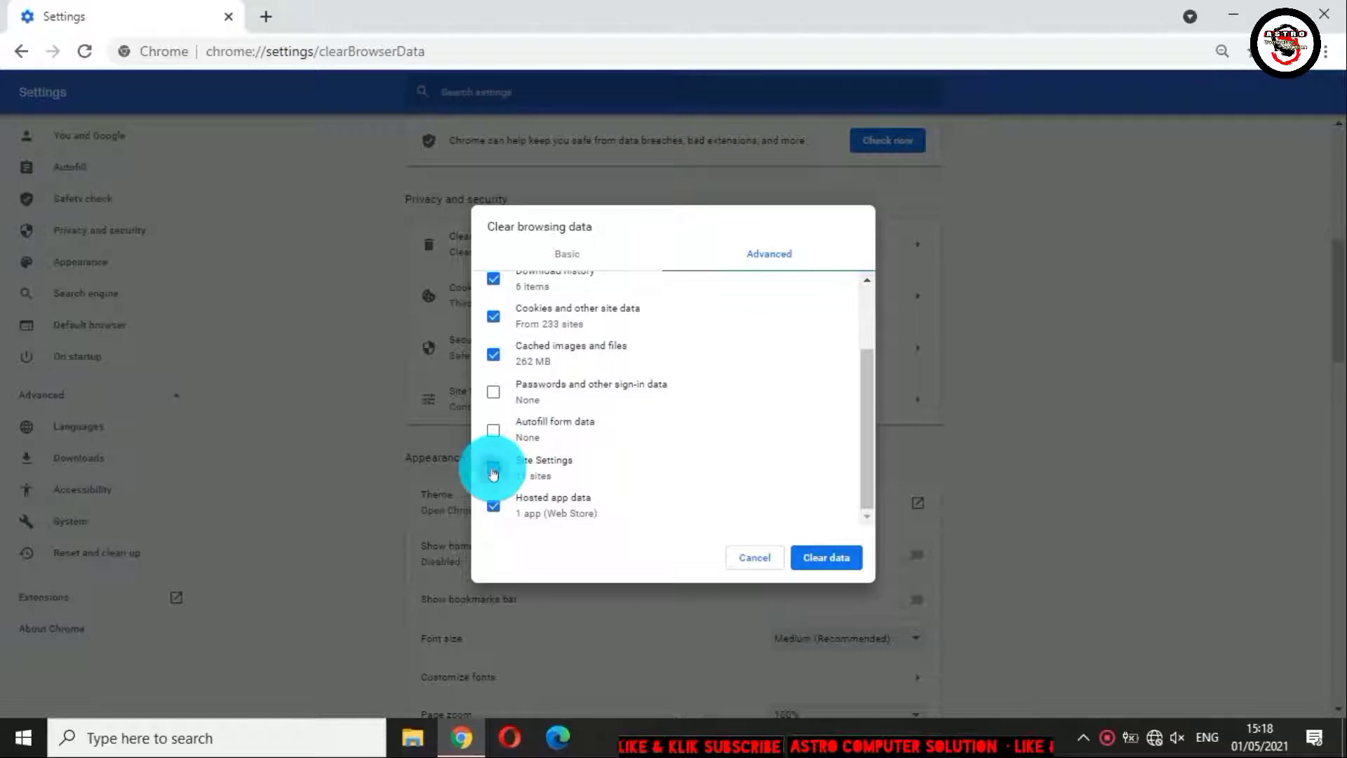
pyautogui.click(495, 512)
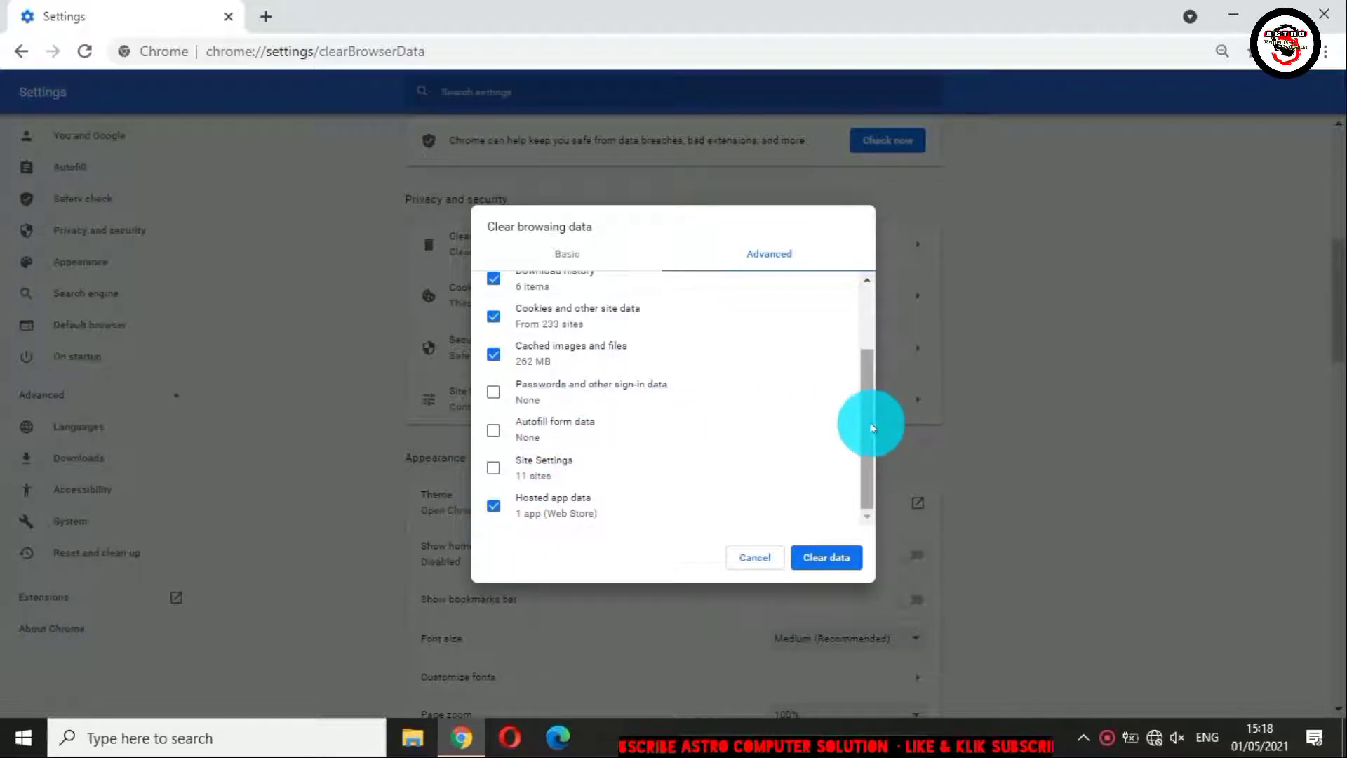
pyautogui.moveTo(872, 426); pyautogui.dragTo(868, 339)
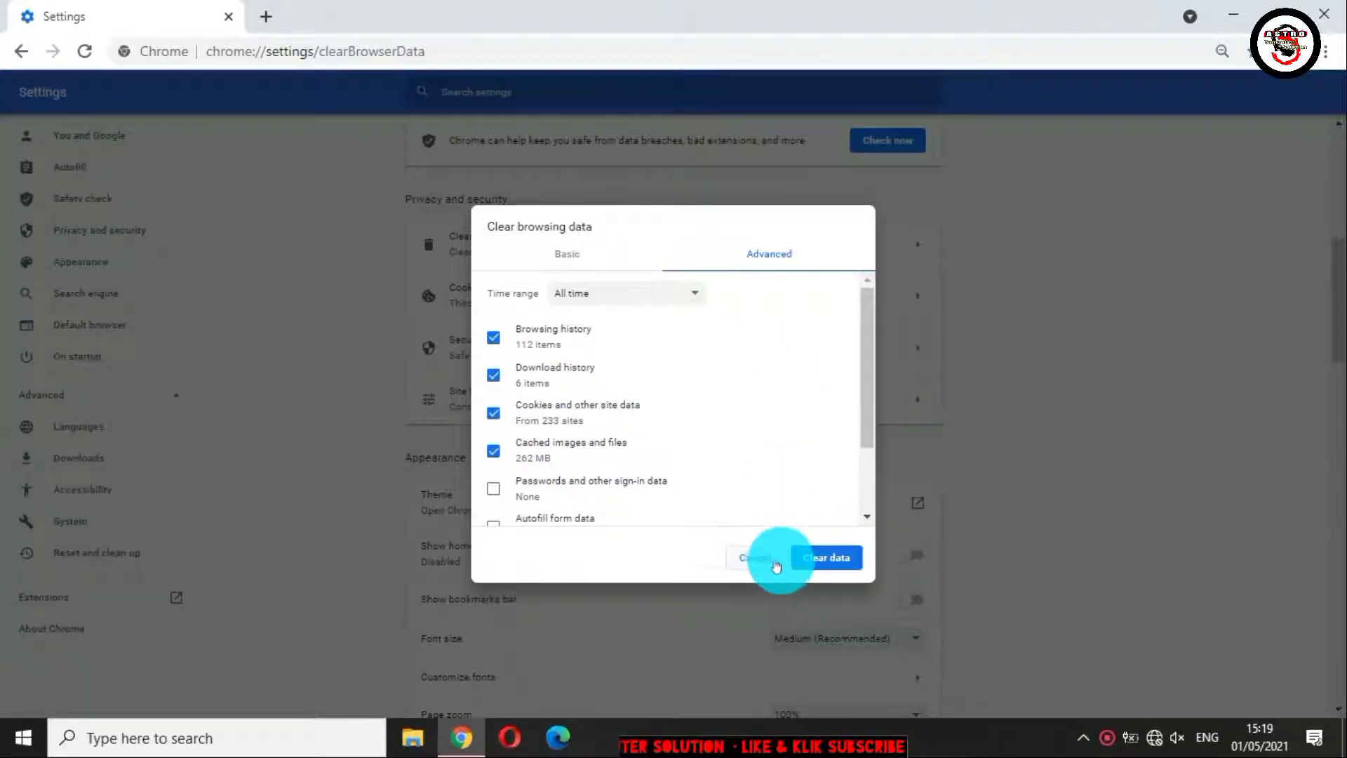
pyautogui.click(821, 561)
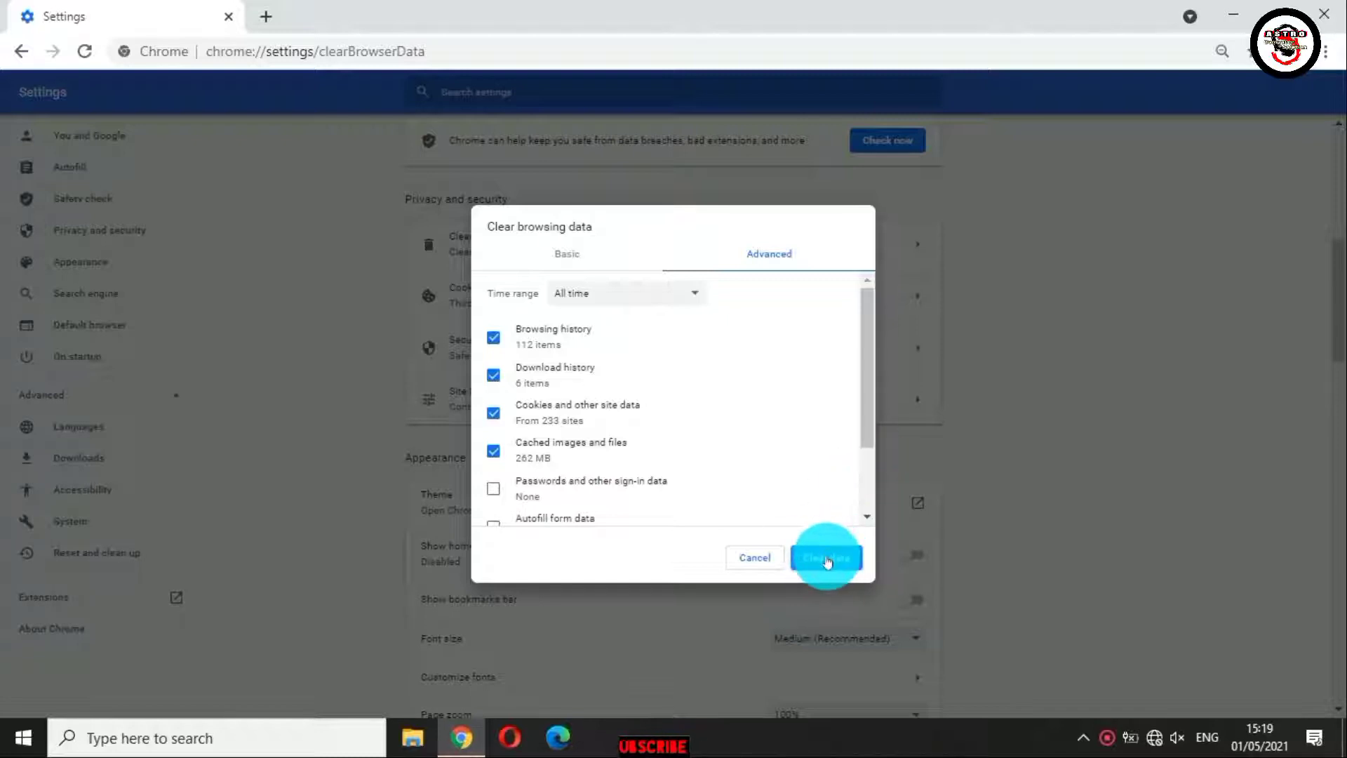
pyautogui.click(828, 561)
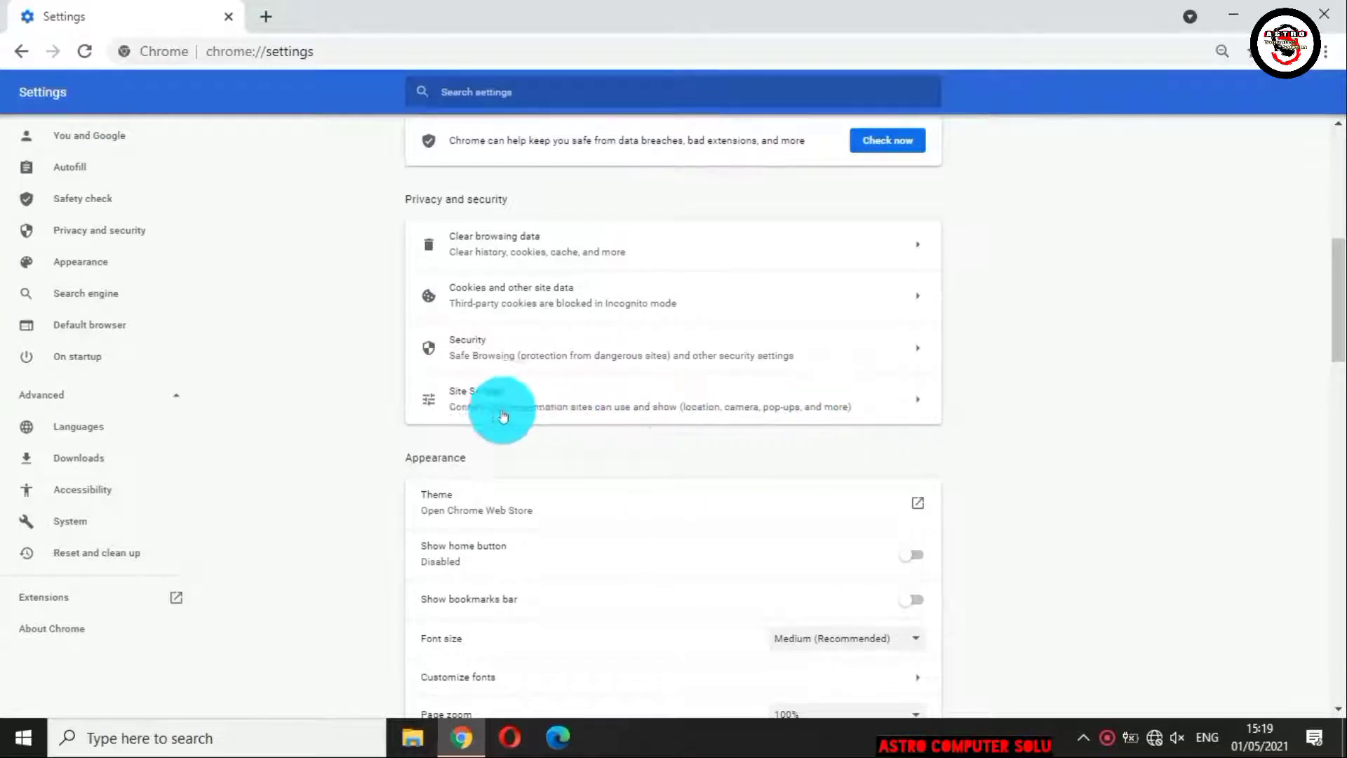
# In Chrome's Site Settings, reset all permissions for the recently active site fc.lc
pyautogui.click(807, 407)
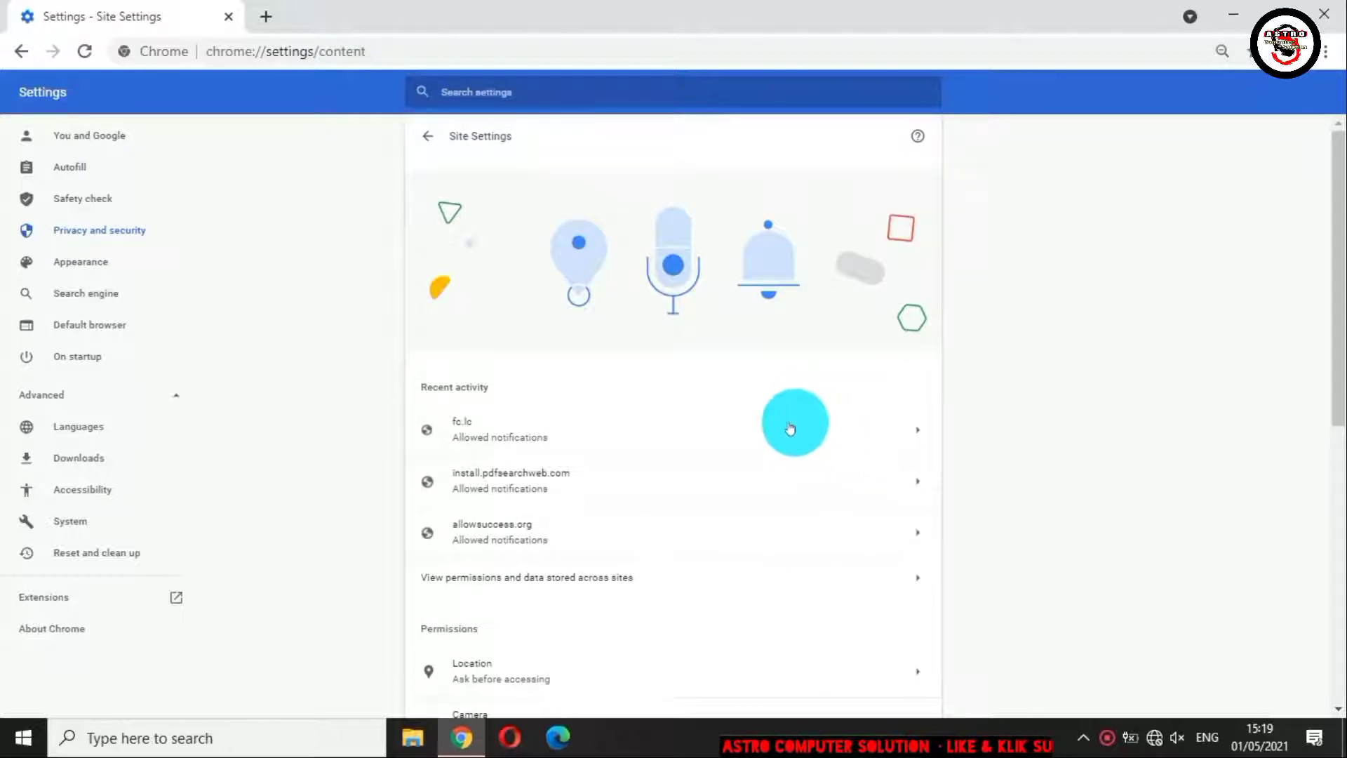
pyautogui.click(918, 434)
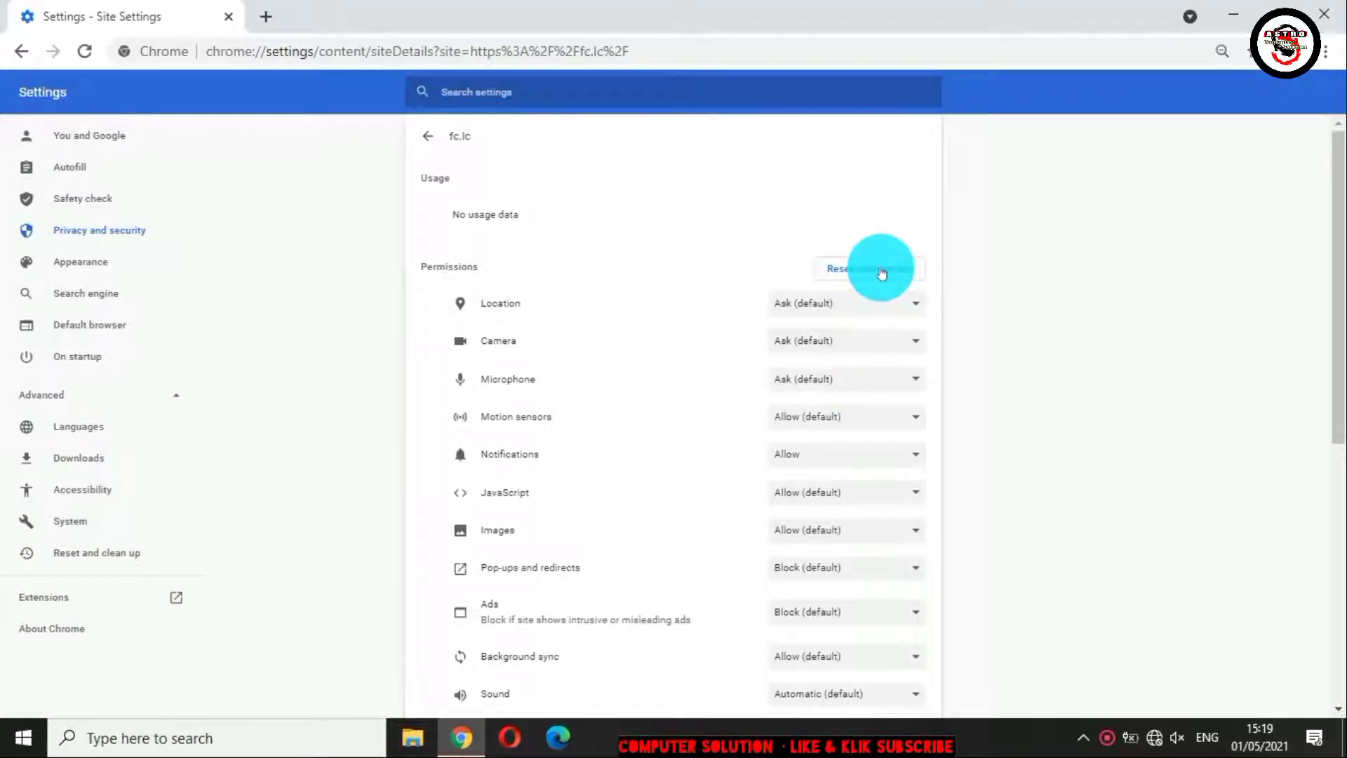
pyautogui.click(881, 273)
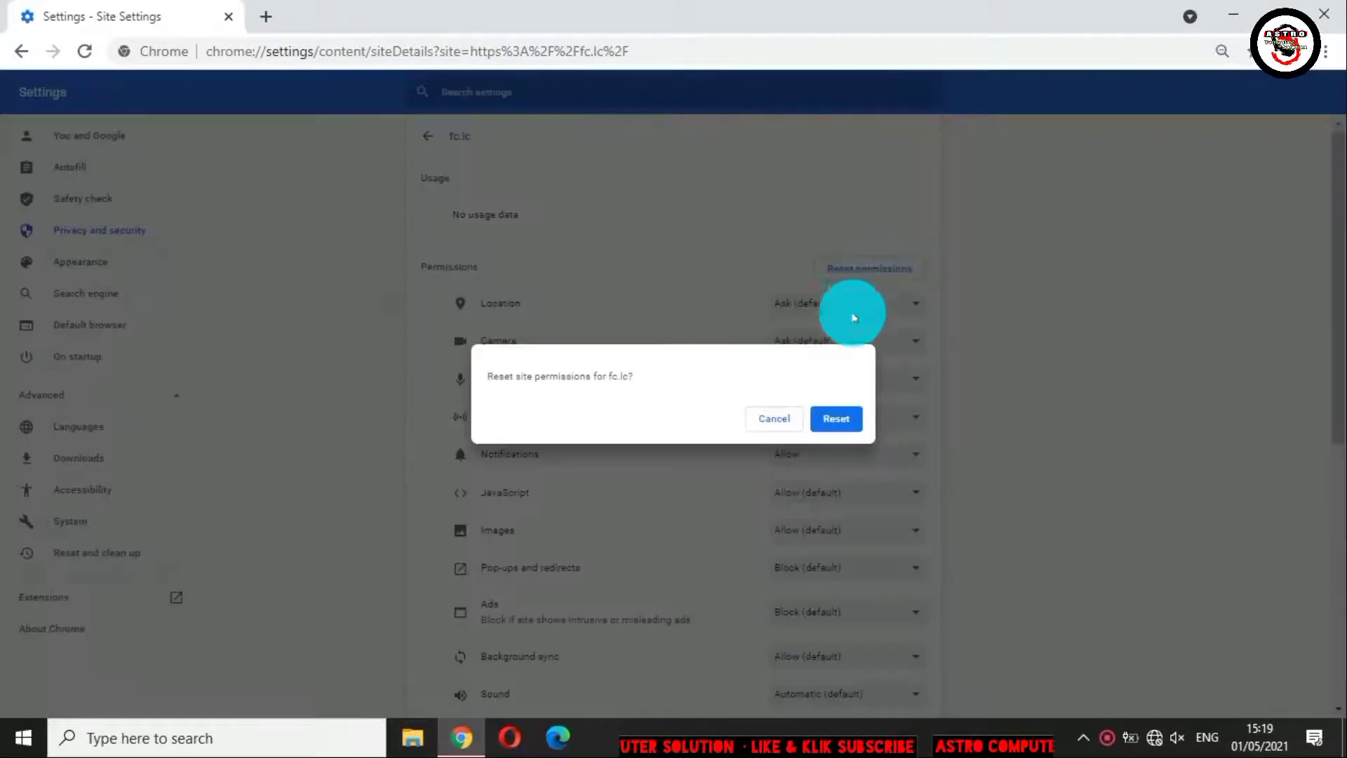
pyautogui.click(834, 419)
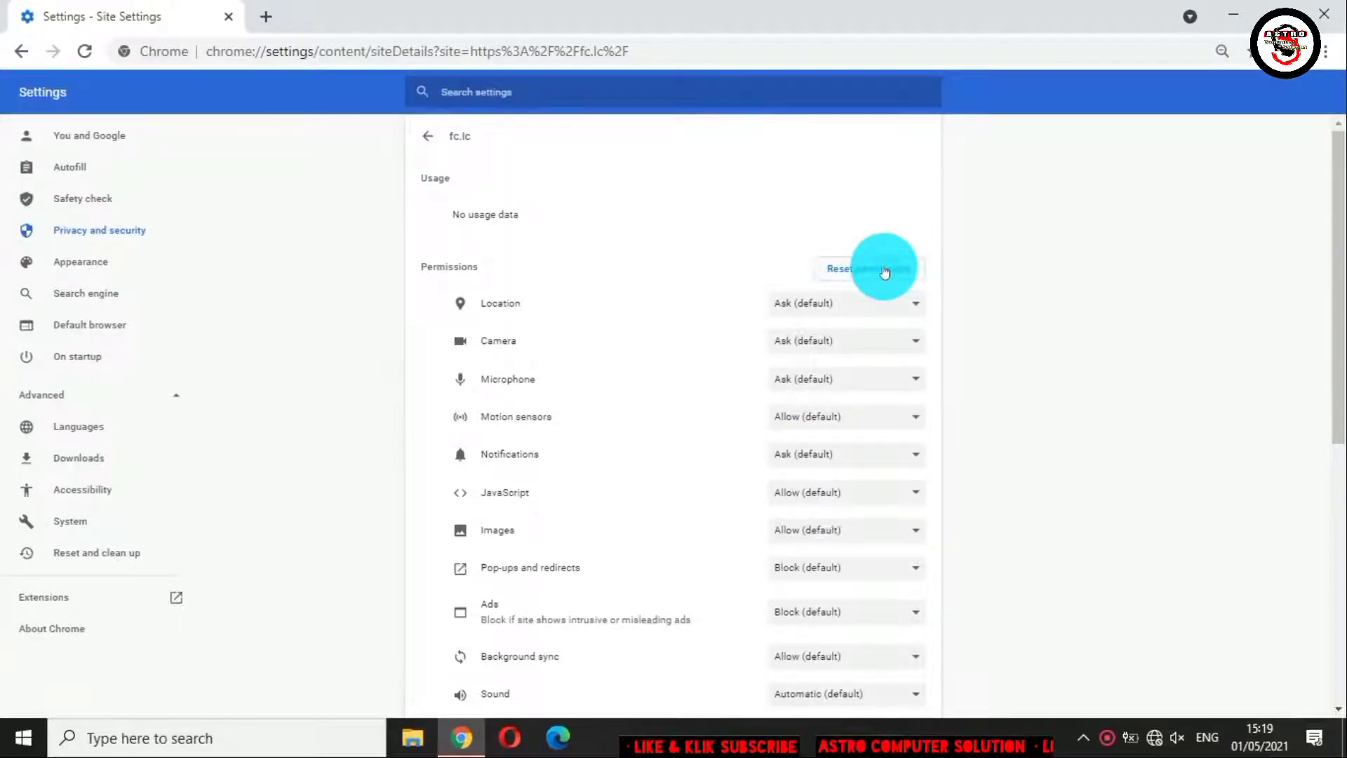
pyautogui.click(883, 271)
pyautogui.click(840, 426)
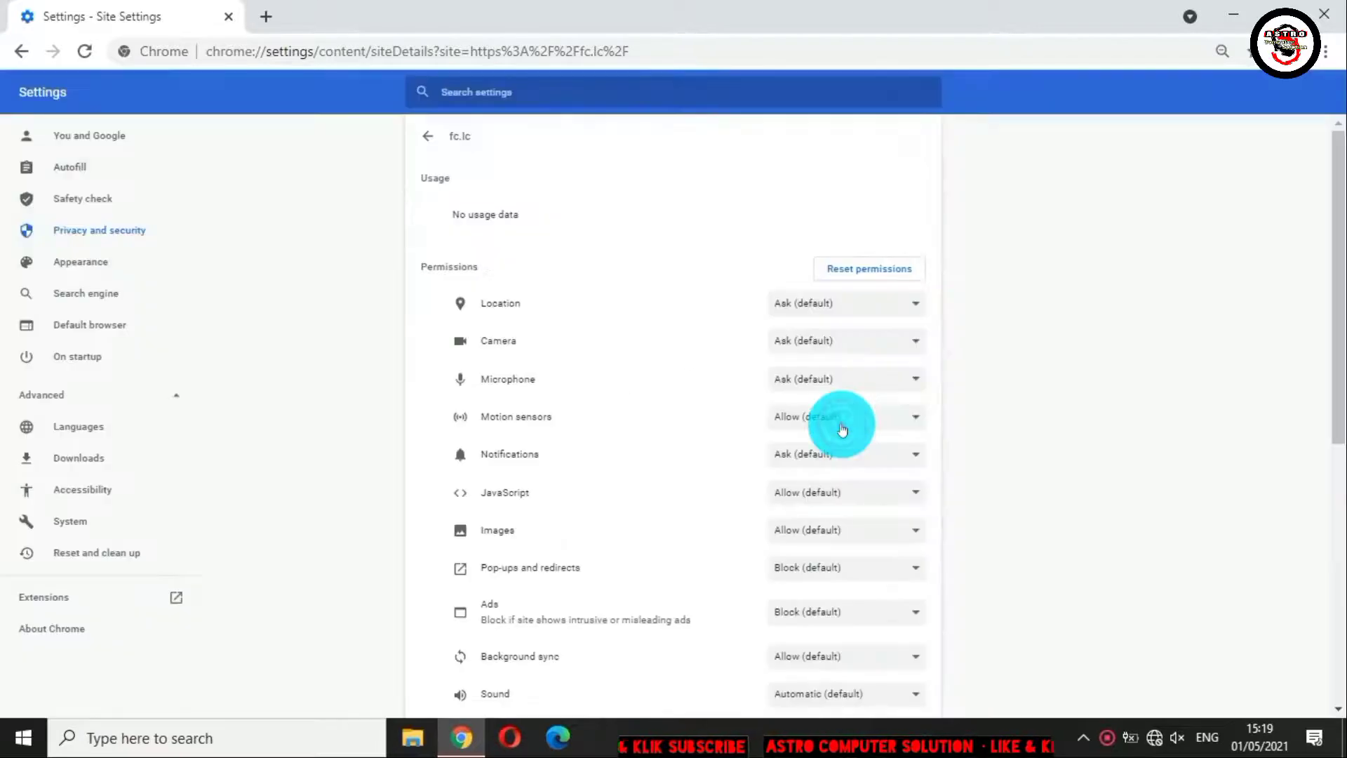
# Return to Site Settings and reset all permissions for install.pdfsearchweb.com
pyautogui.click(23, 49)
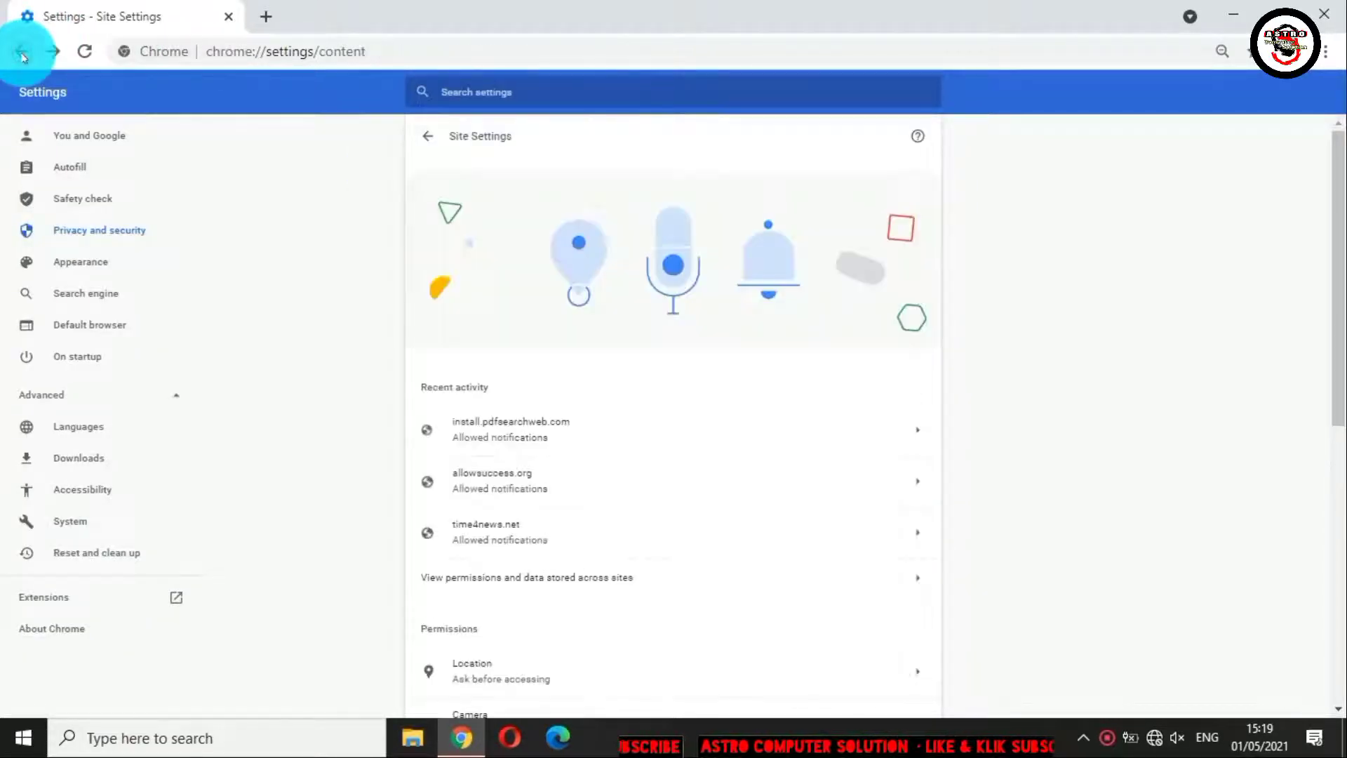
pyautogui.click(918, 435)
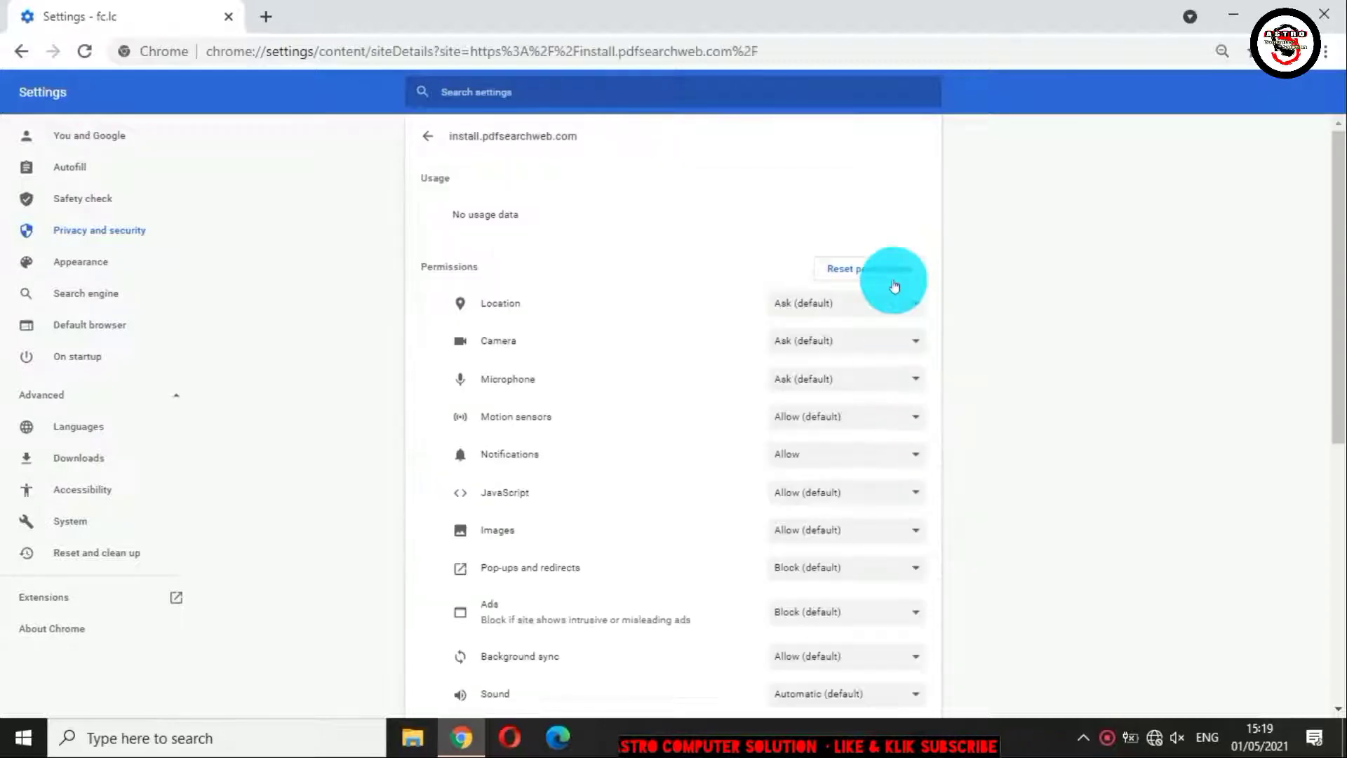
pyautogui.click(868, 272)
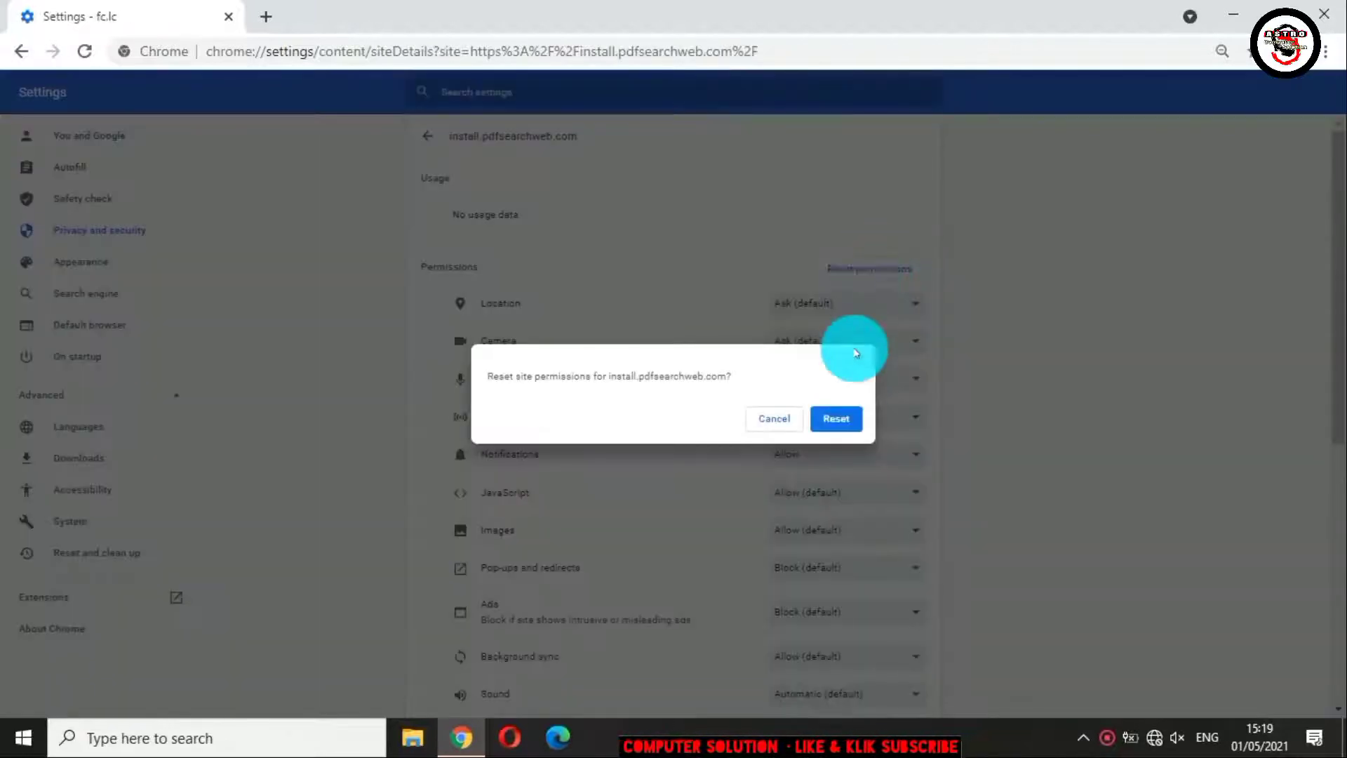
pyautogui.click(834, 418)
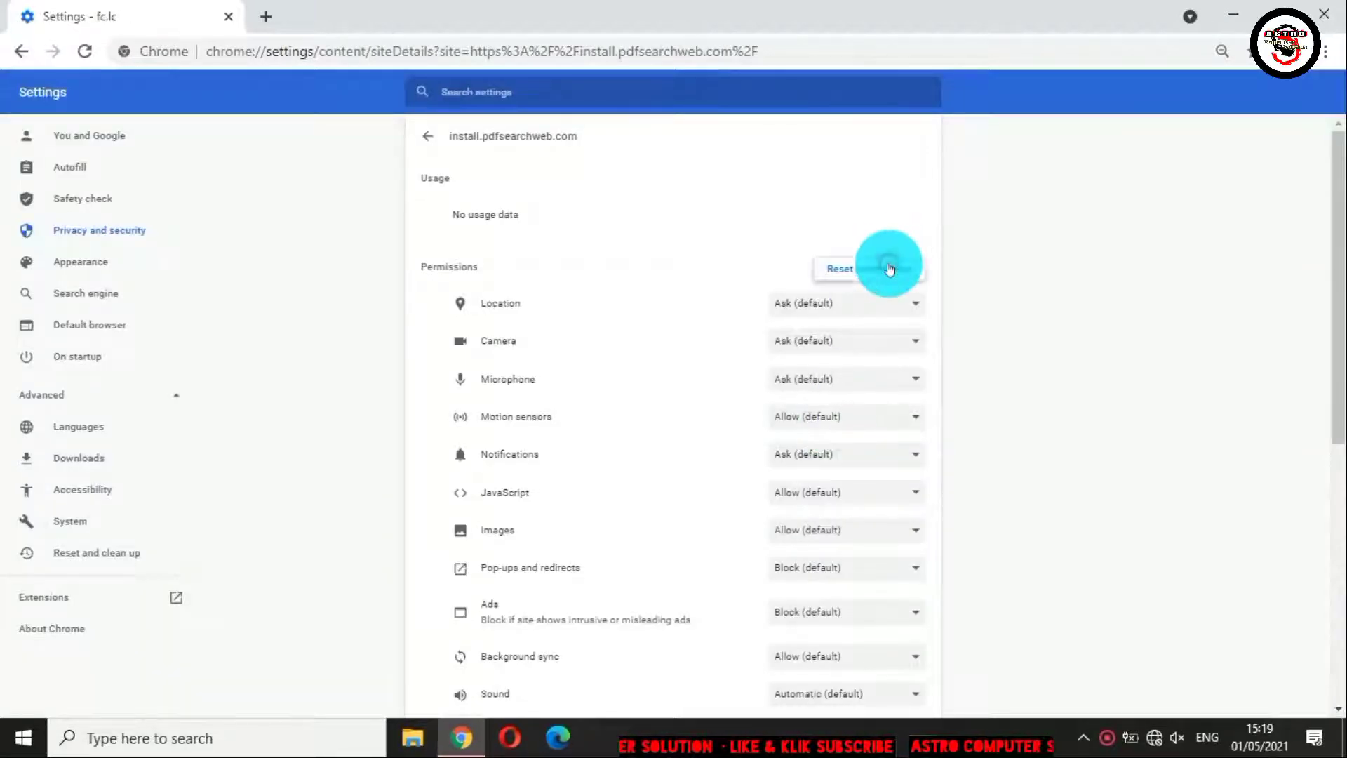
pyautogui.click(889, 268)
pyautogui.click(835, 421)
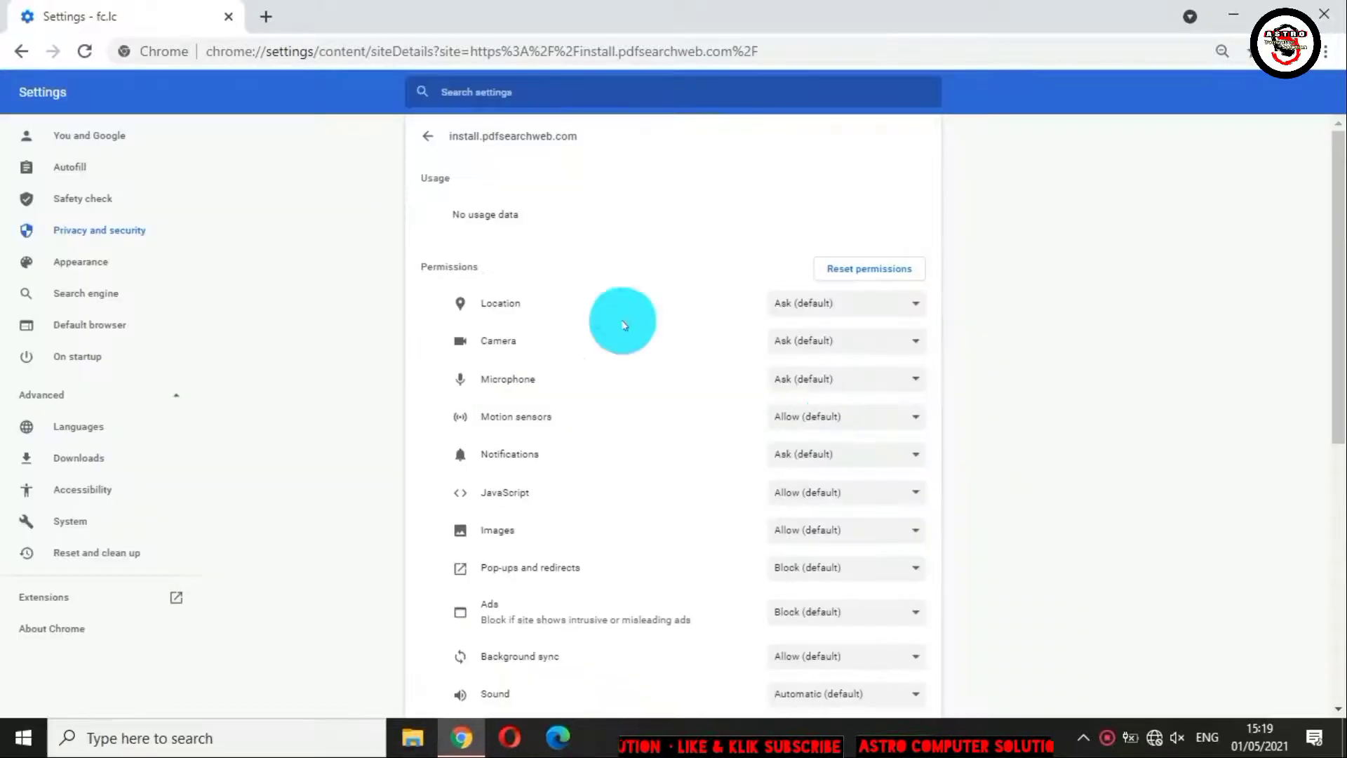
# Go back to the recent activity list and reset all permissions for allowsuccess.org
pyautogui.click(23, 53)
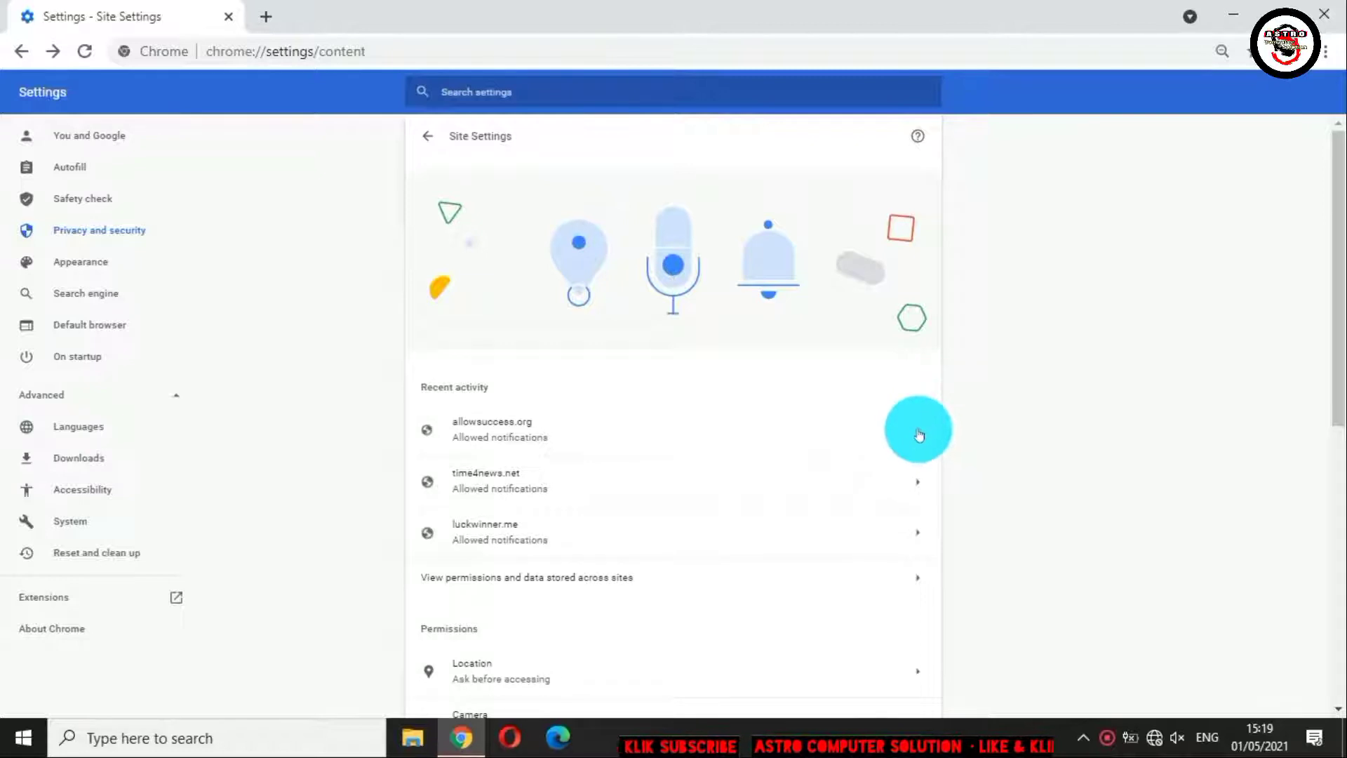
pyautogui.click(919, 434)
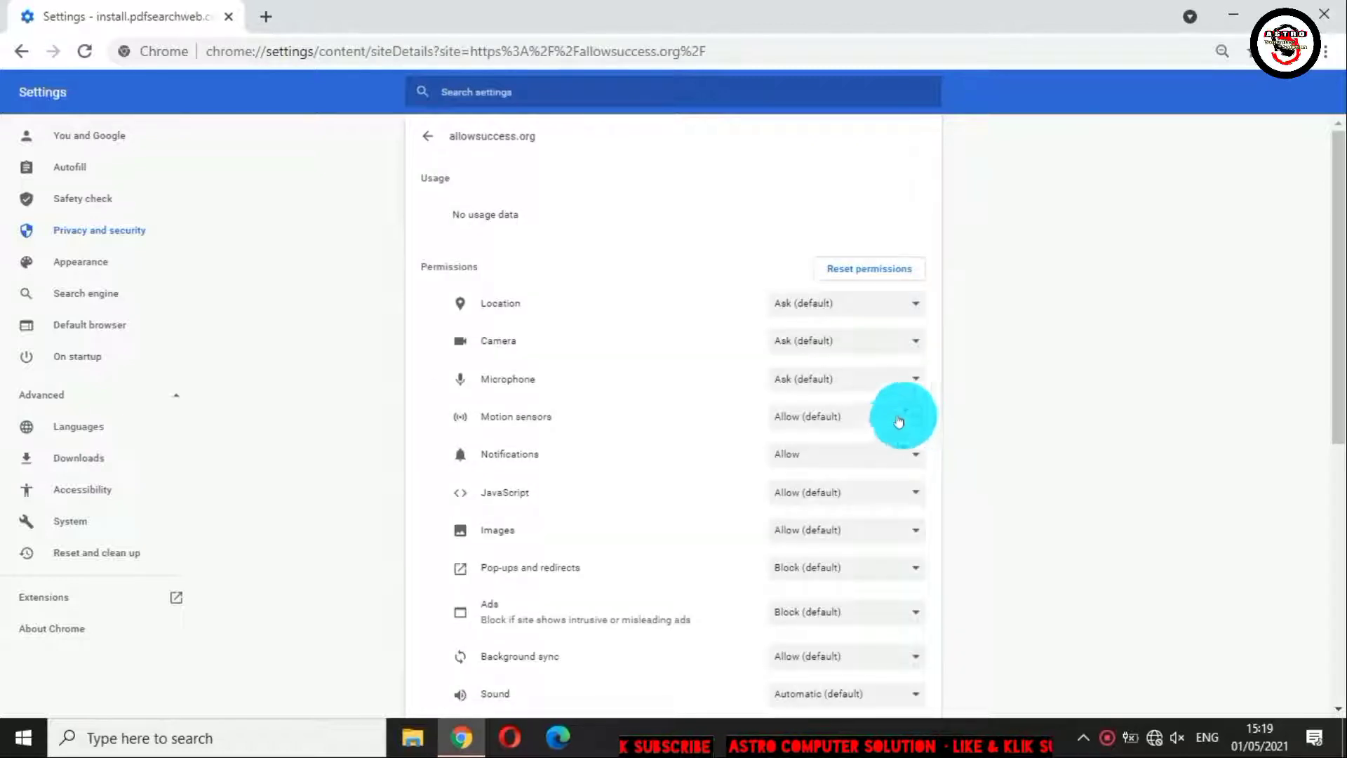
pyautogui.click(867, 273)
pyautogui.click(837, 418)
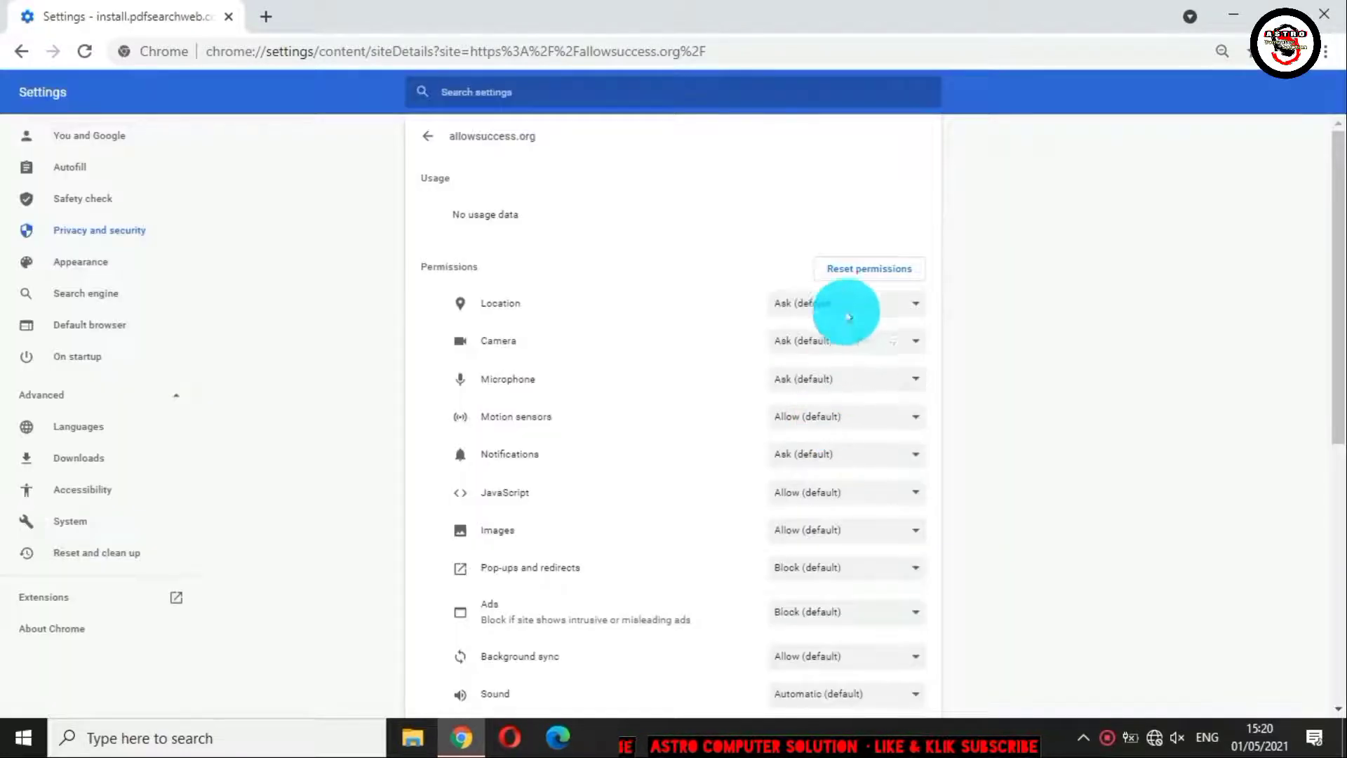
# Repeat the permission reset for allowsuccess.org and return to the Site Settings overview
pyautogui.click(867, 269)
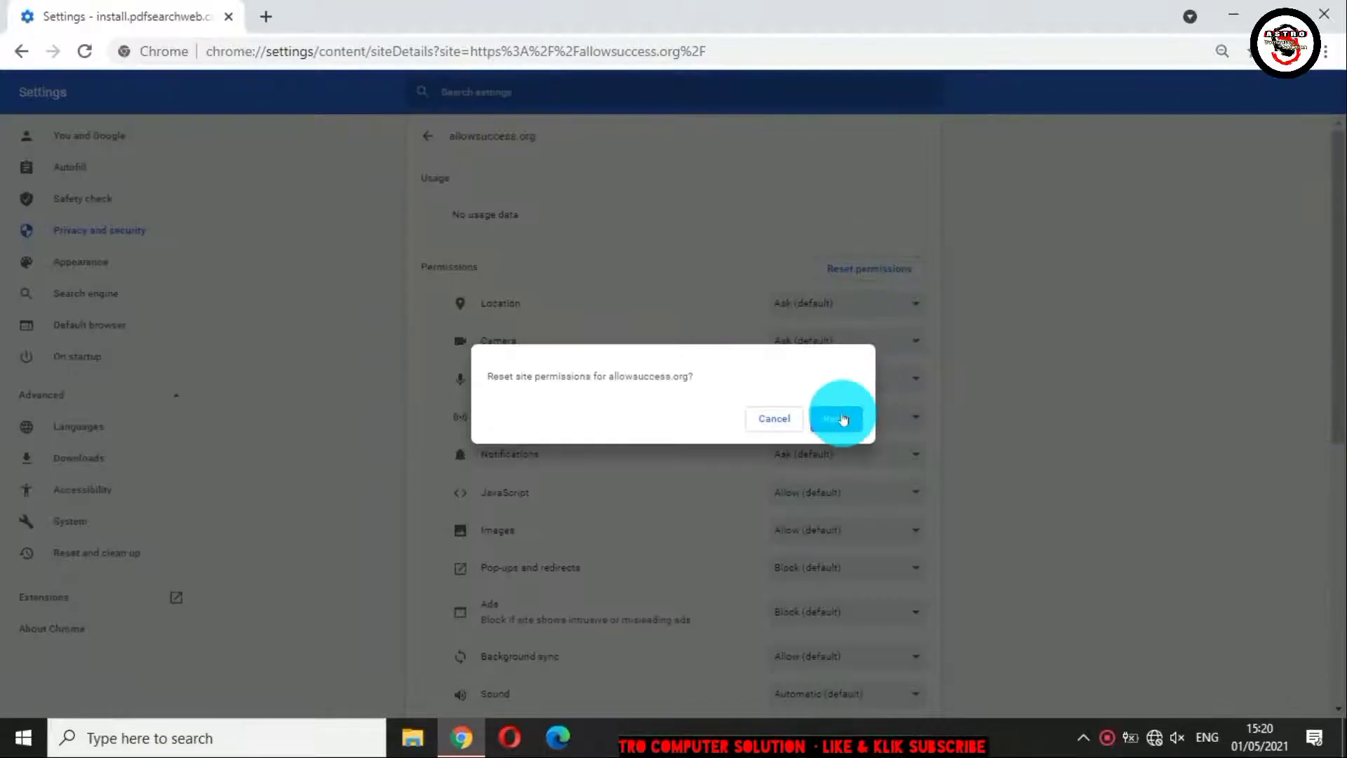
pyautogui.click(836, 418)
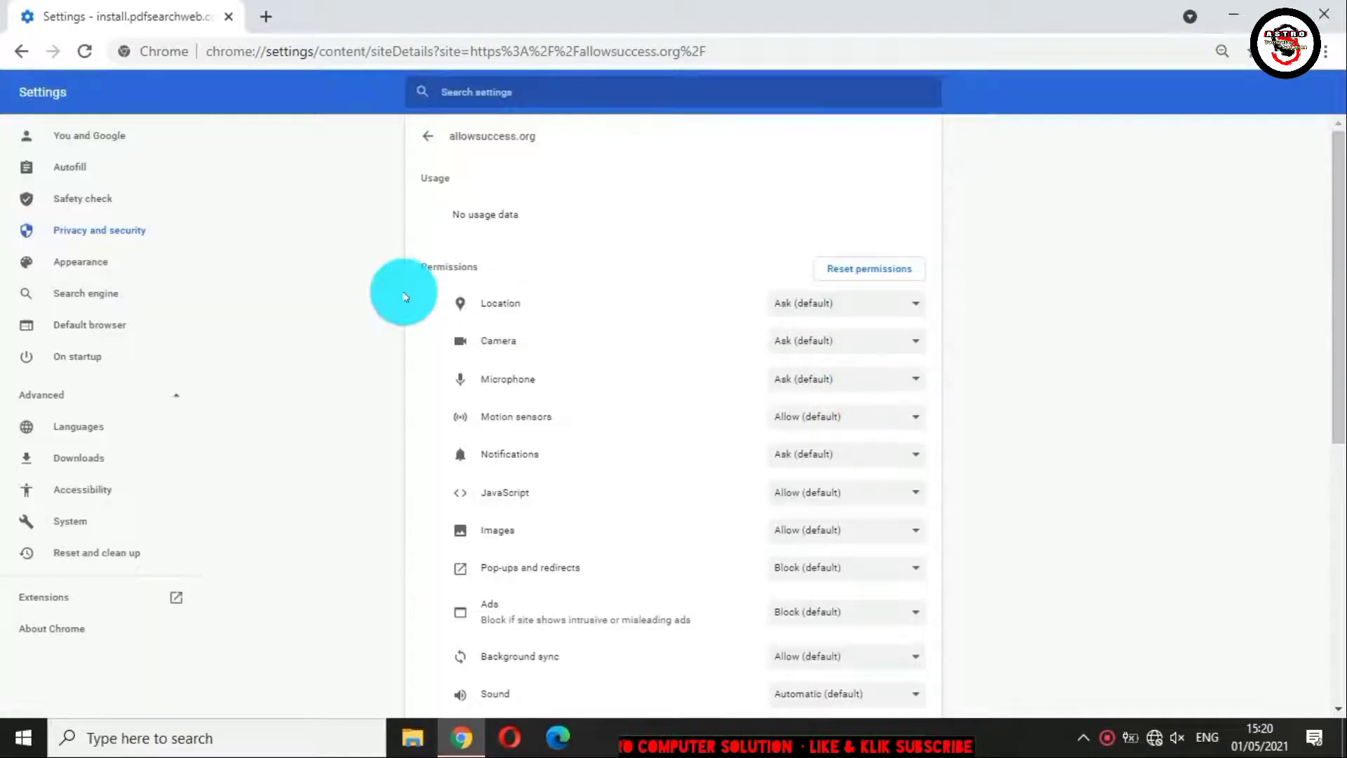
pyautogui.click(21, 52)
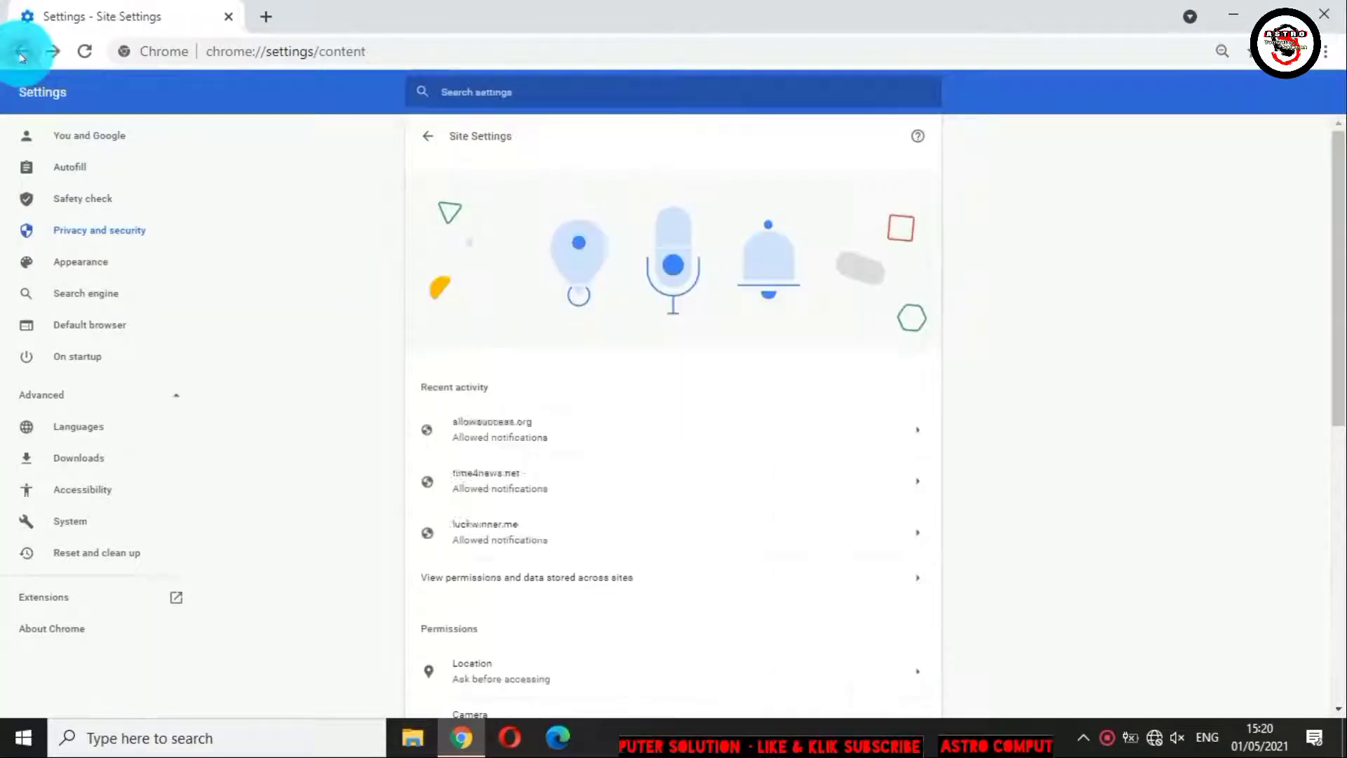
# Open time4news.net from the recent activity list, reset all its permissions and return to Site Settings
pyautogui.click(919, 433)
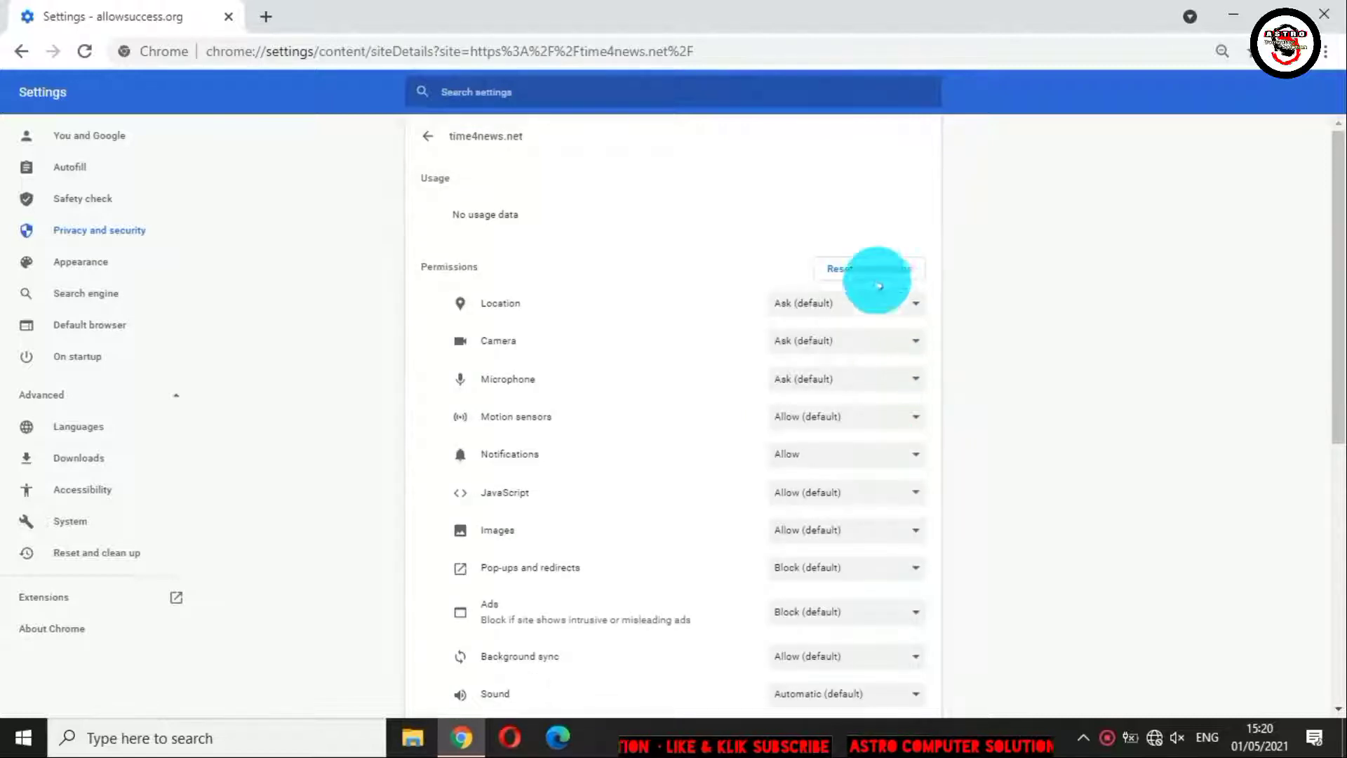
pyautogui.click(870, 269)
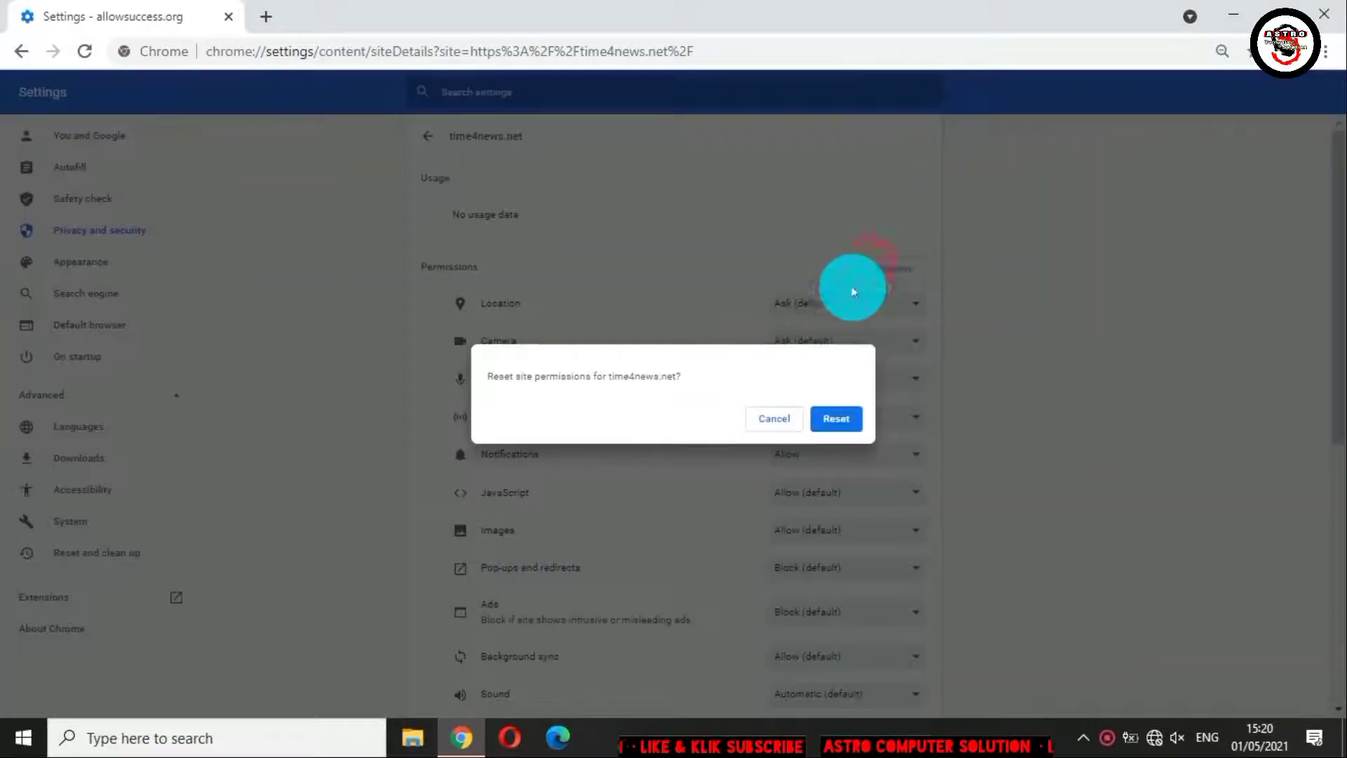
pyautogui.click(836, 418)
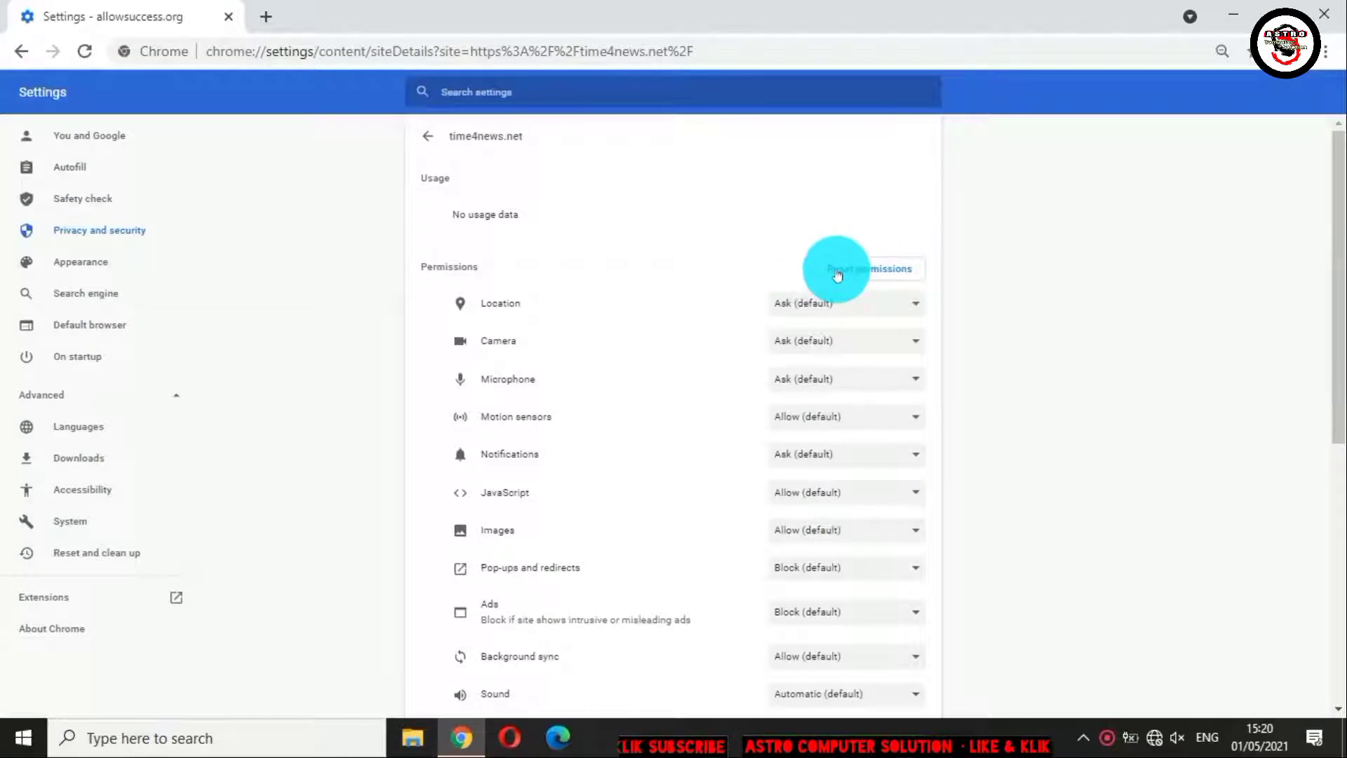
pyautogui.click(835, 271)
pyautogui.click(834, 424)
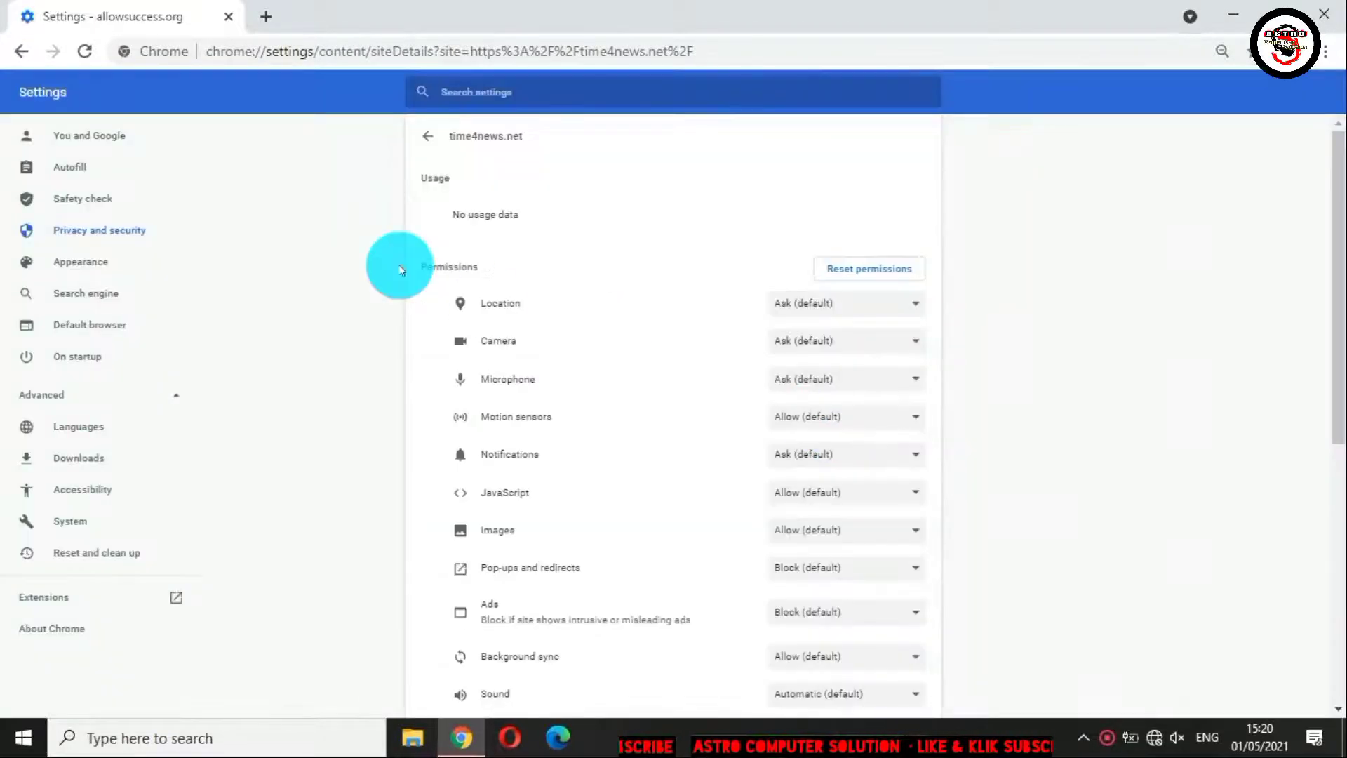
pyautogui.click(23, 53)
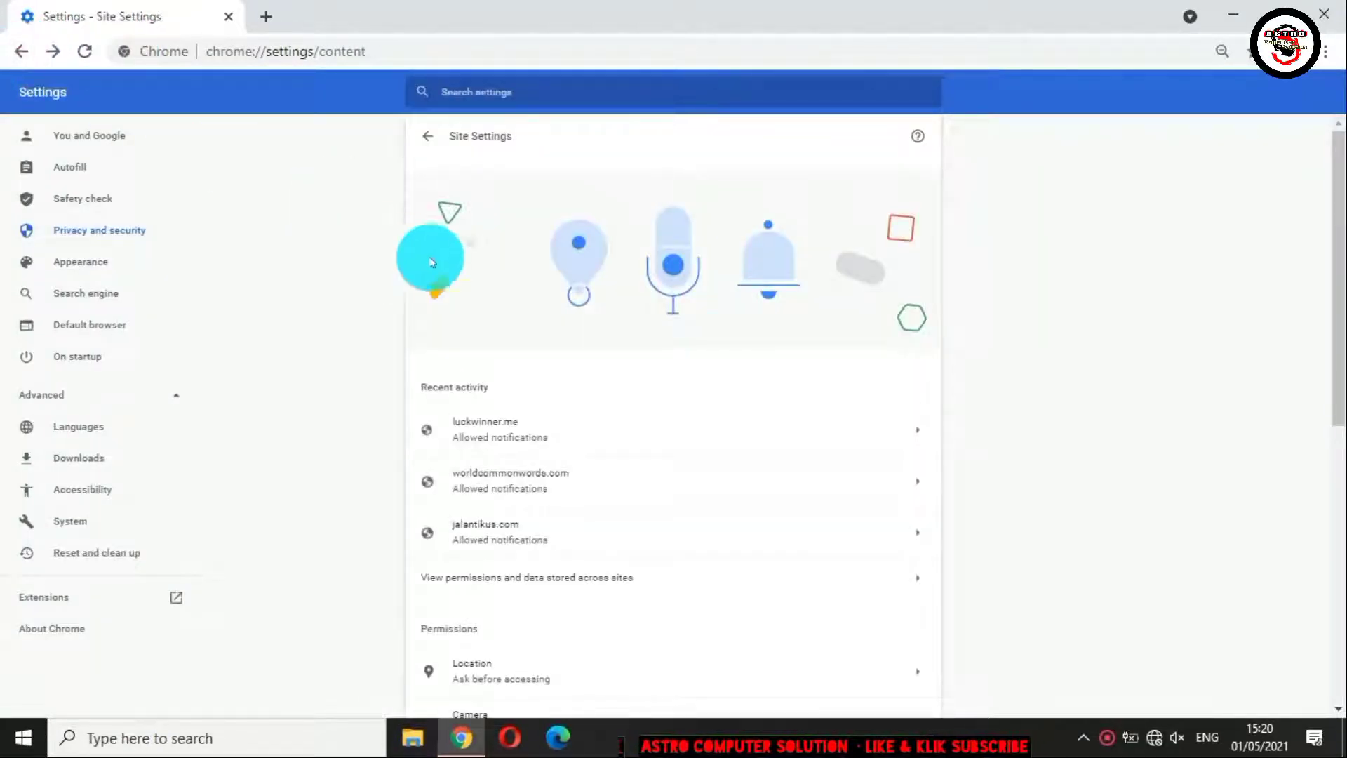
# Open luckwinner.me from the recent activity list, reset all its permissions and return to Site Settings
pyautogui.click(919, 437)
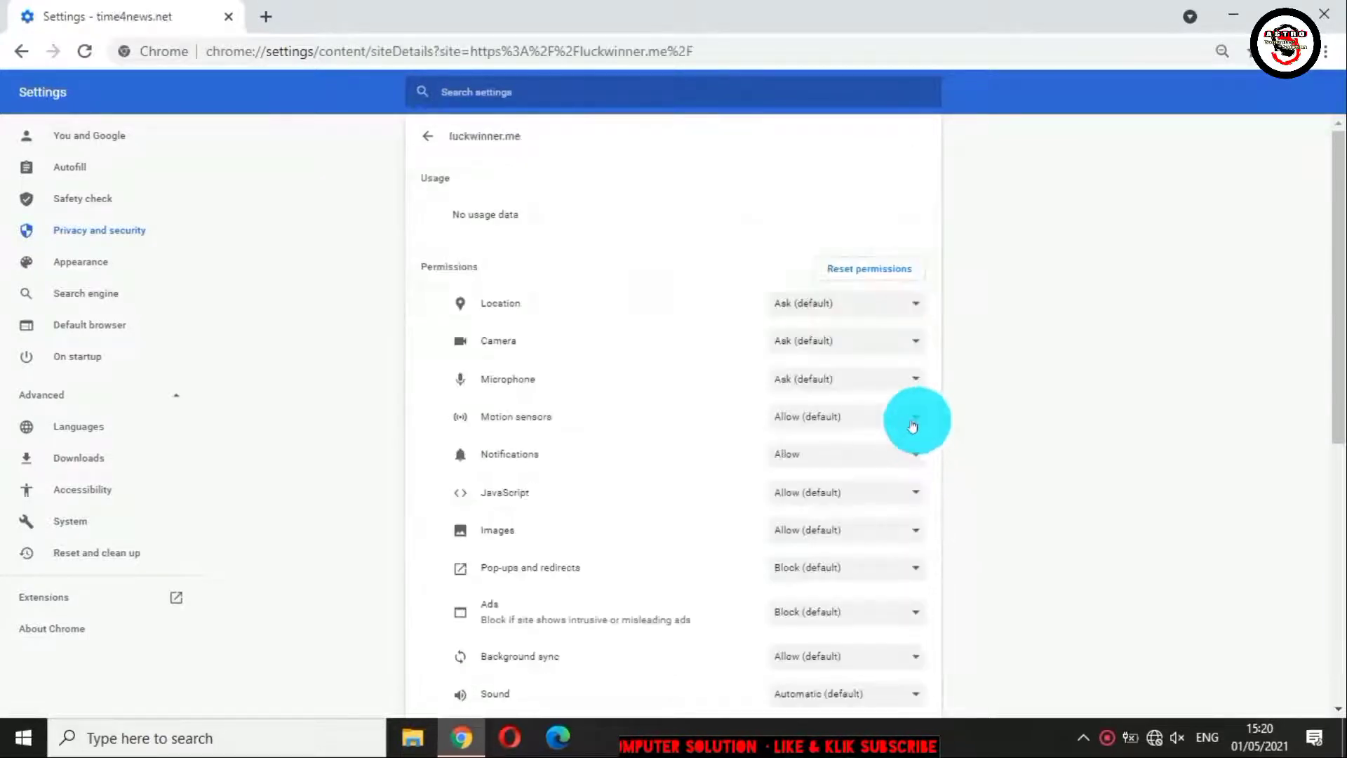
pyautogui.click(891, 270)
pyautogui.click(826, 419)
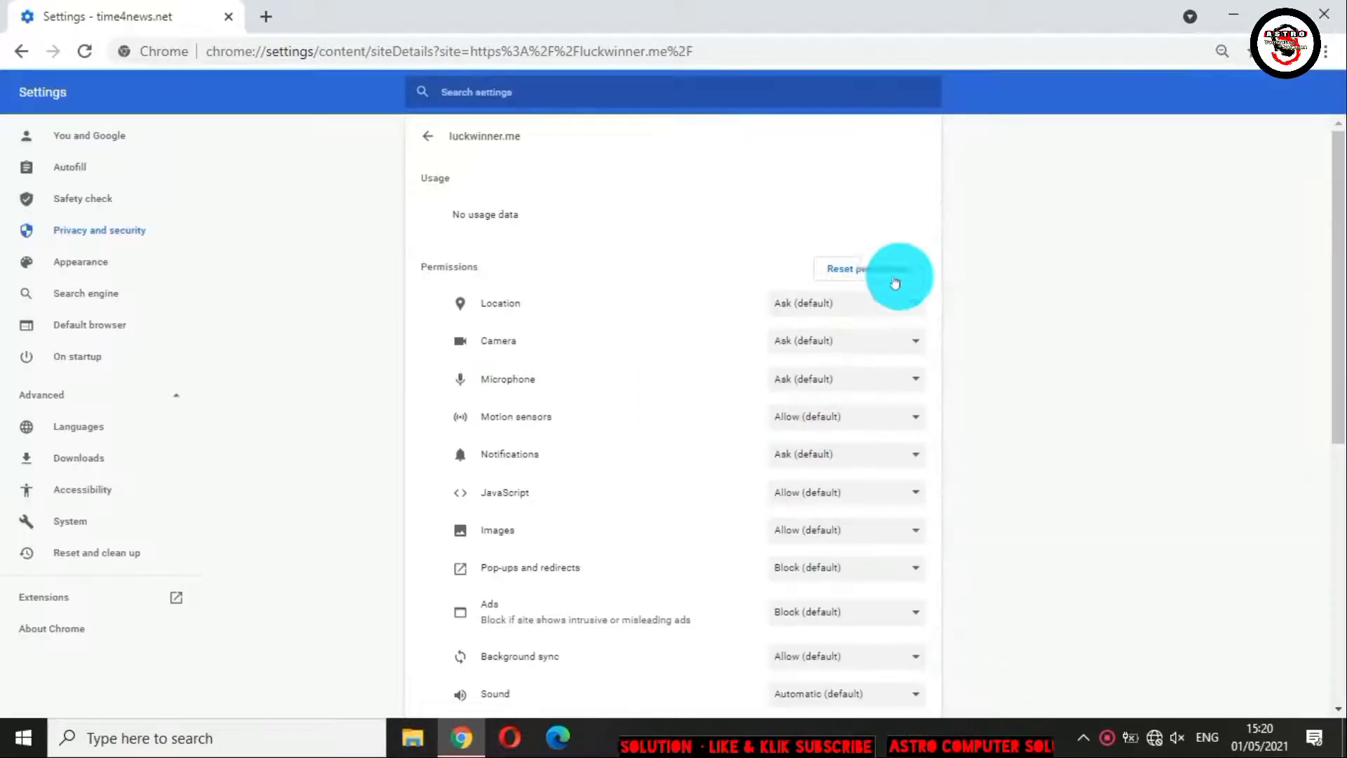
pyautogui.click(898, 274)
pyautogui.click(841, 420)
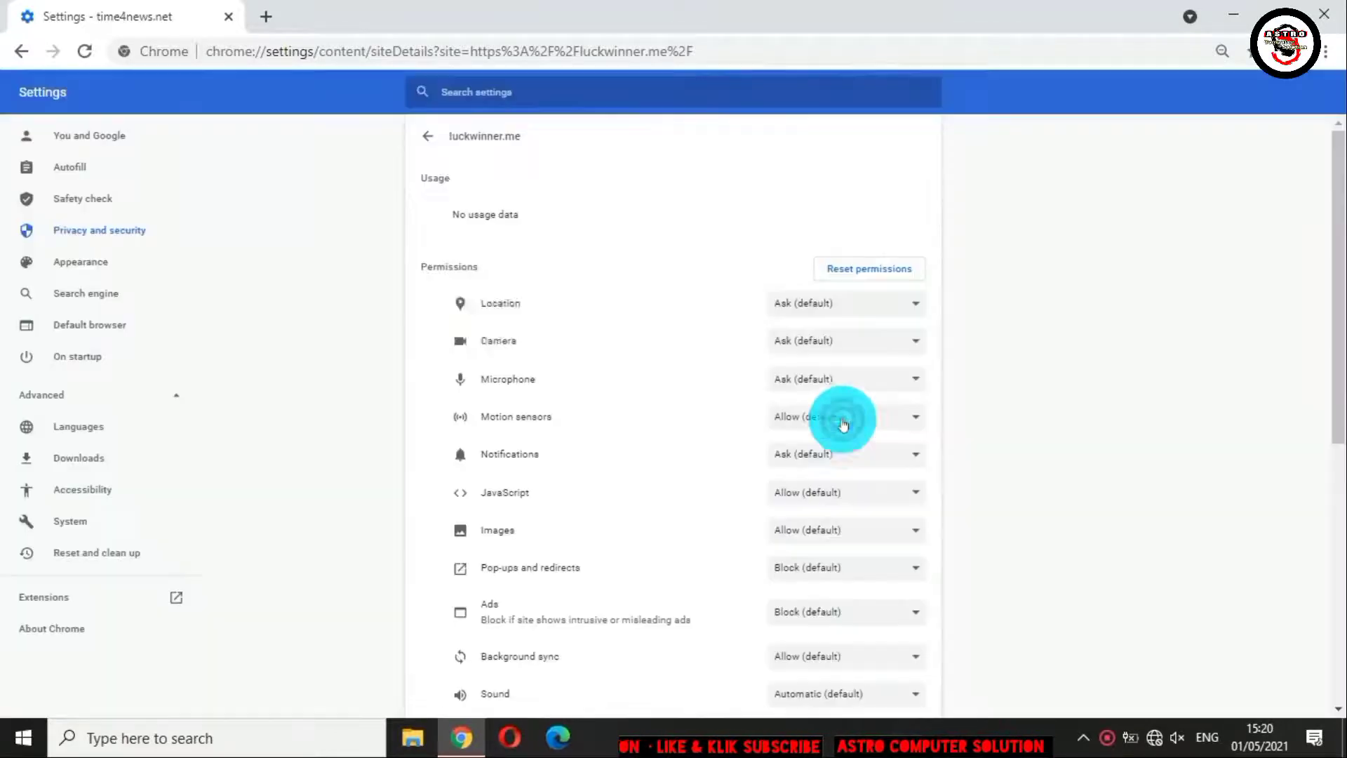
pyautogui.click(21, 52)
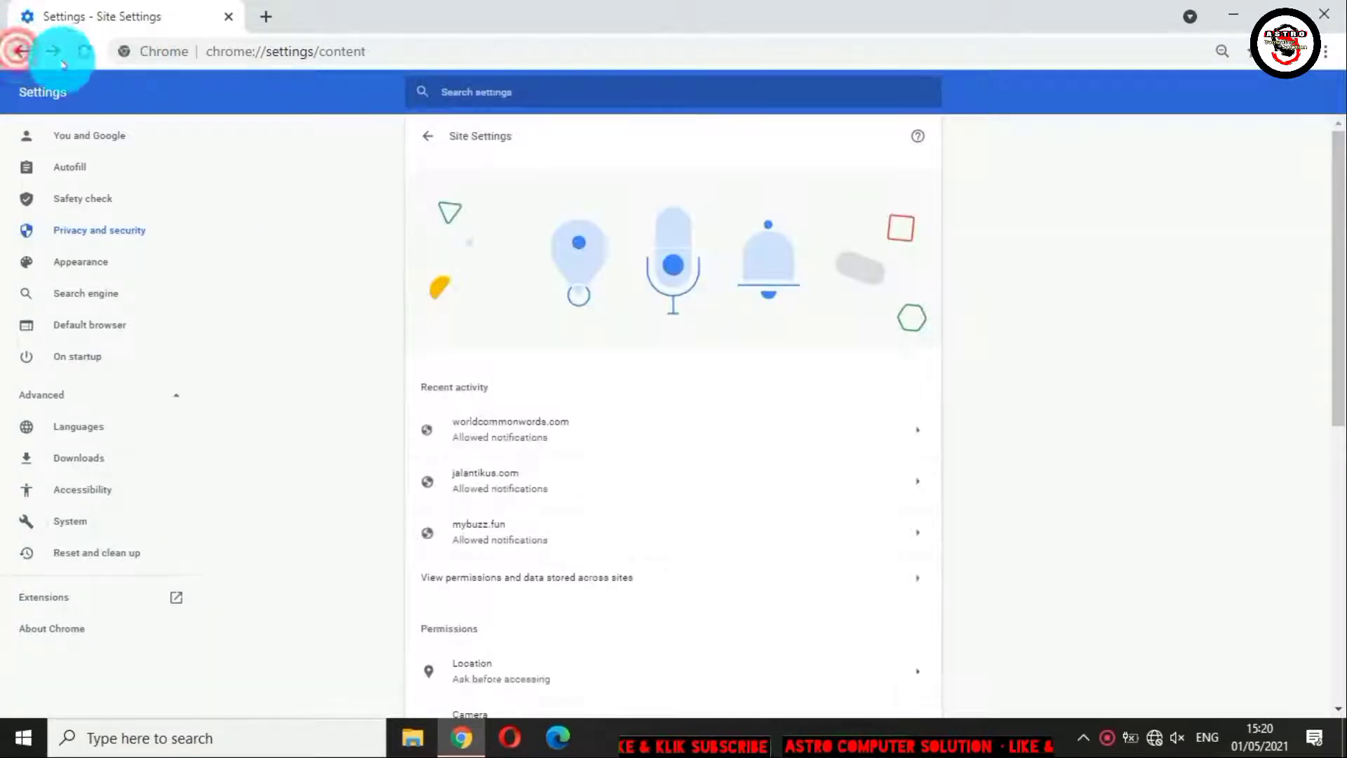
# Open worldcommonwords.com from the recent activity list, reset all its permissions and return to Site Settings
pyautogui.click(917, 435)
pyautogui.click(880, 273)
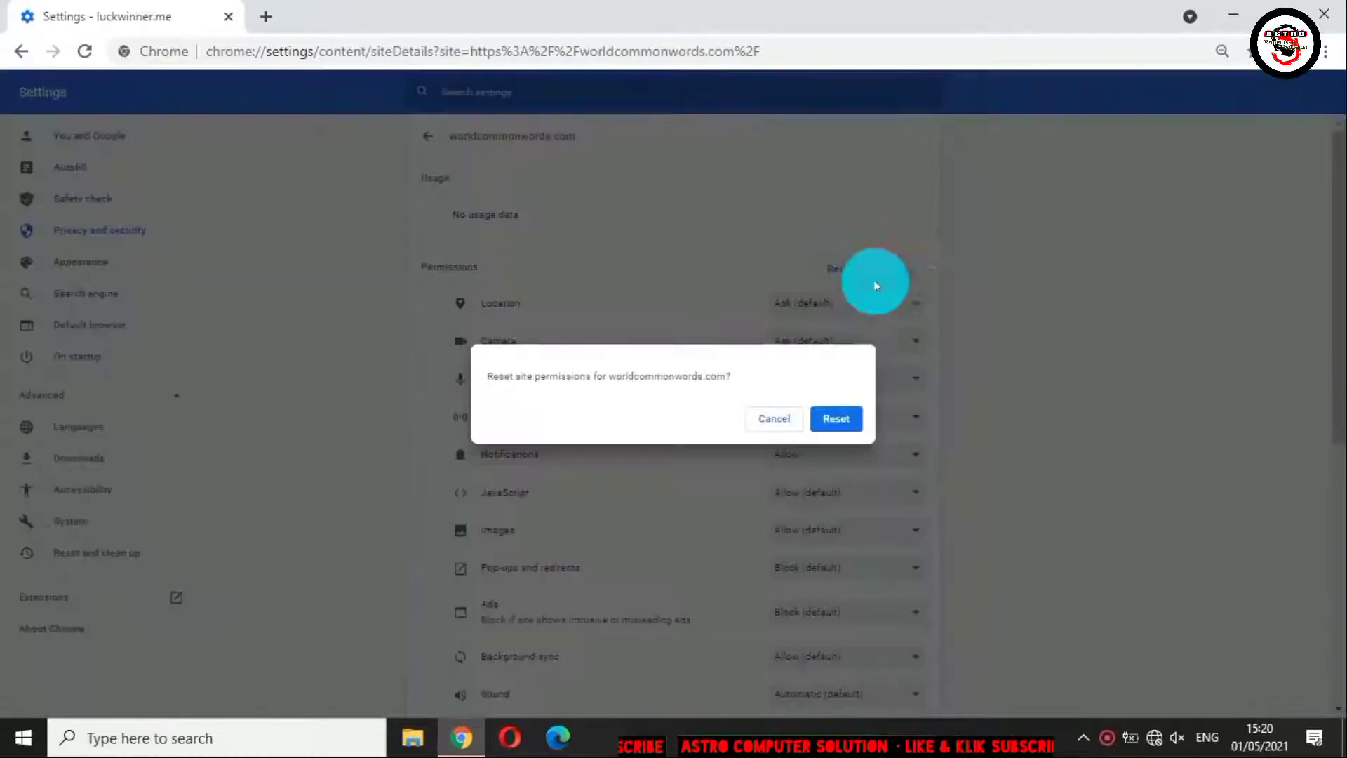
pyautogui.click(839, 419)
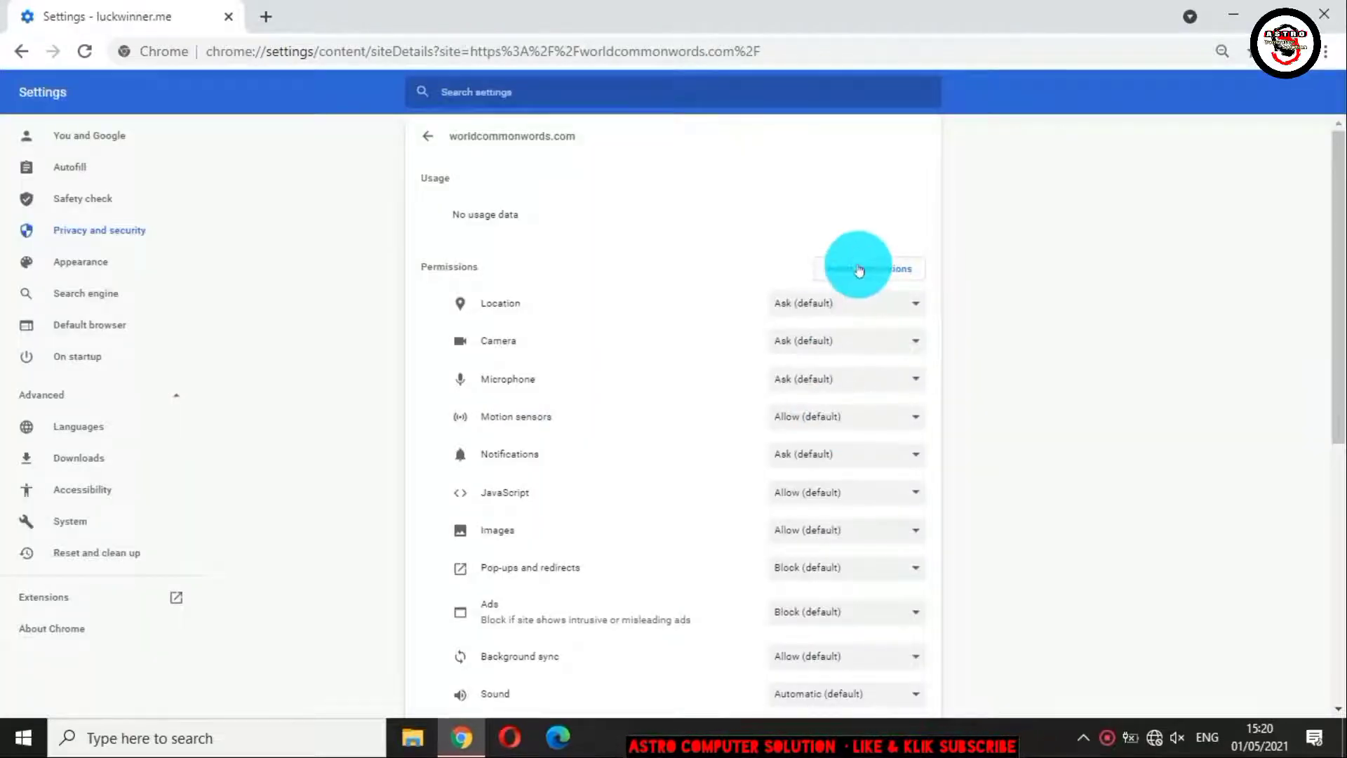
pyautogui.click(858, 269)
pyautogui.click(836, 419)
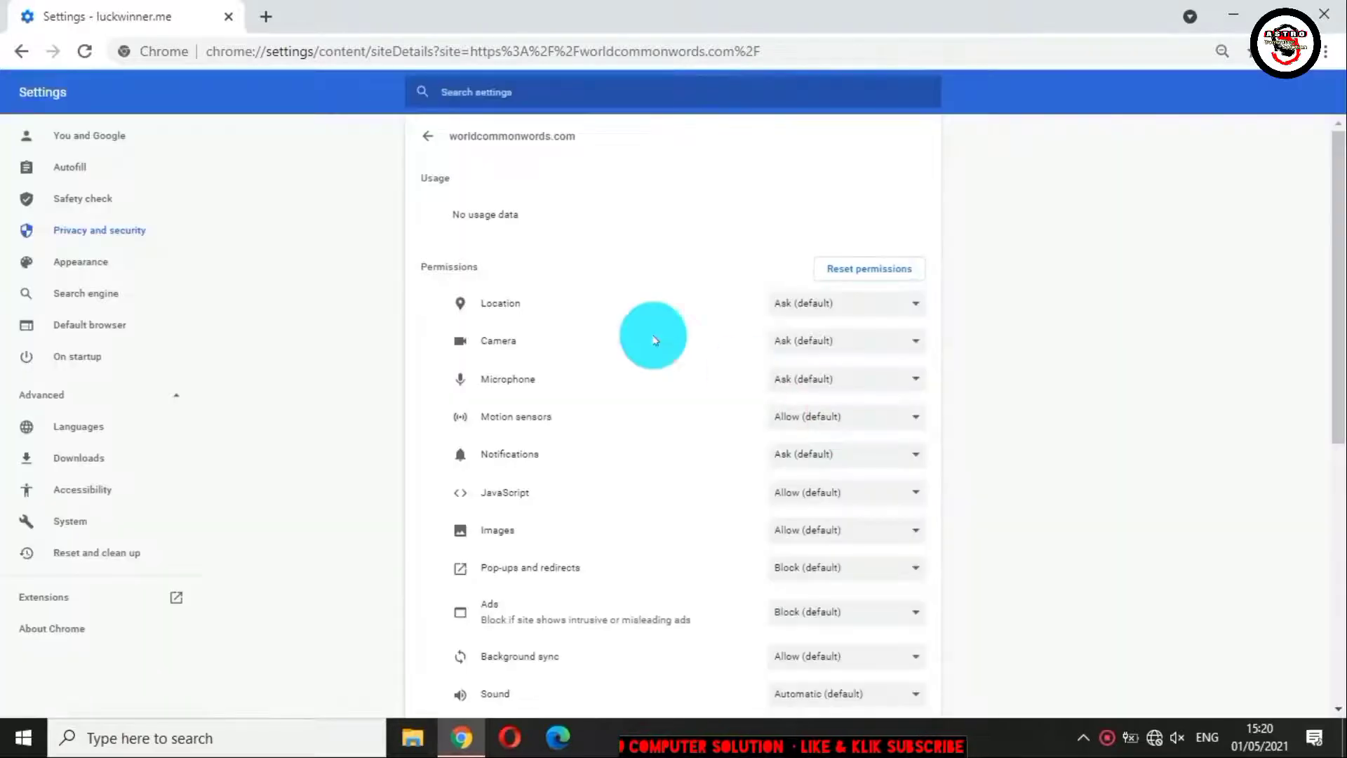
pyautogui.click(20, 52)
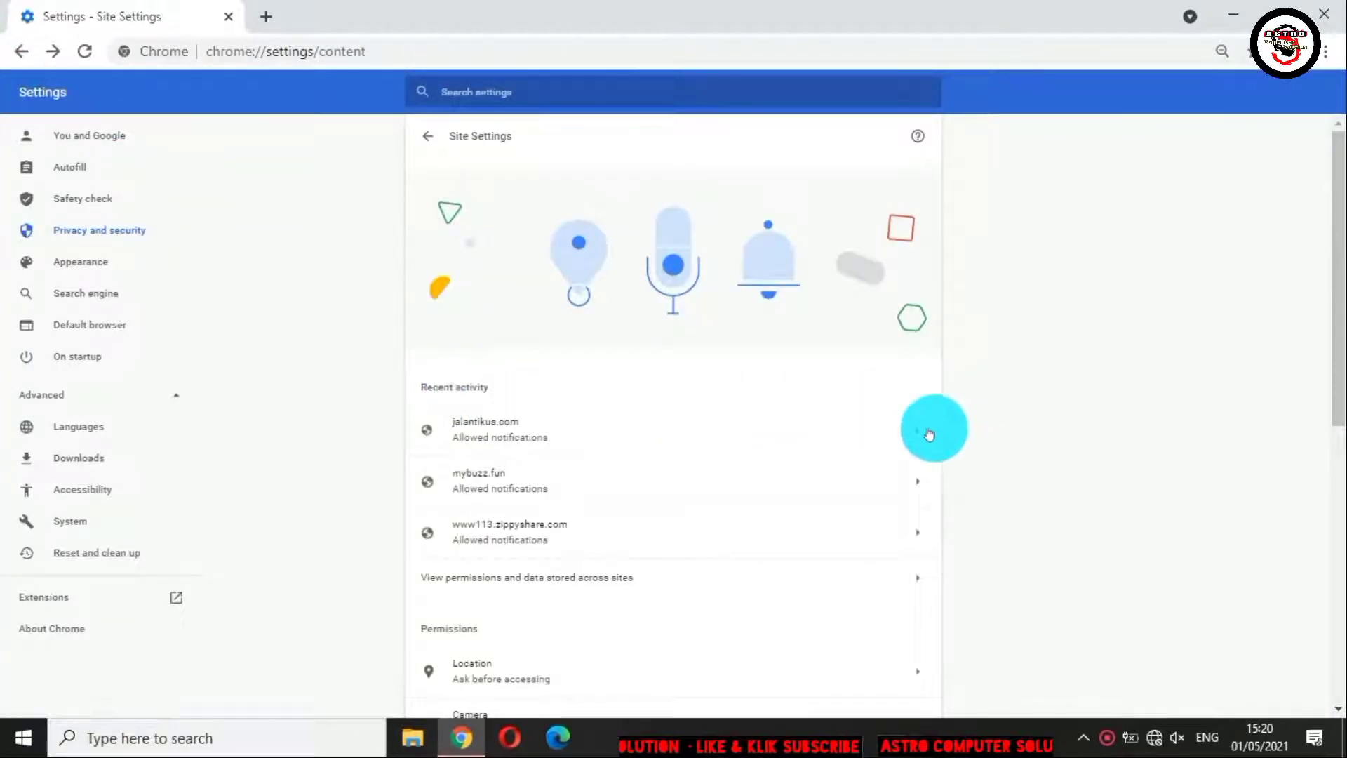
# Open jalantikus.com from the recent activity list, reset all its permissions and return to Site Settings
pyautogui.click(920, 433)
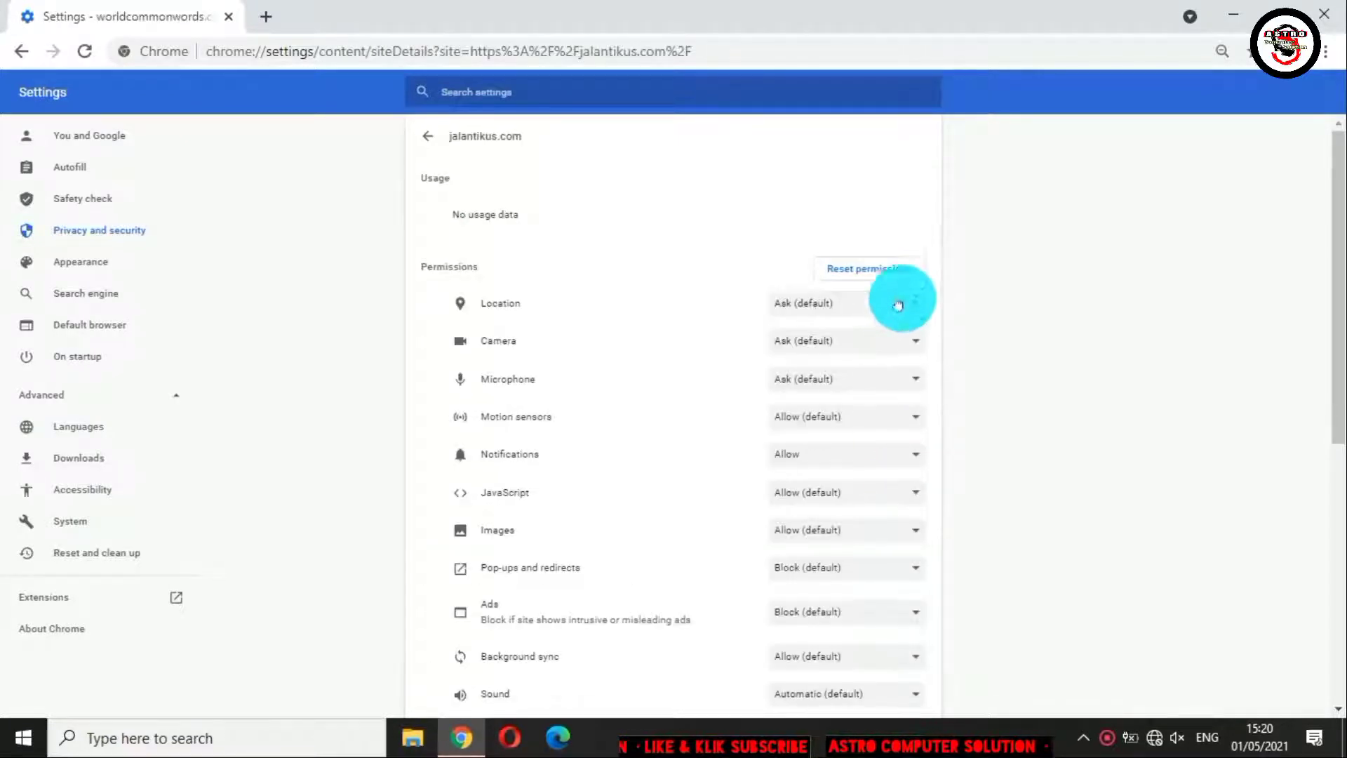
pyautogui.click(882, 269)
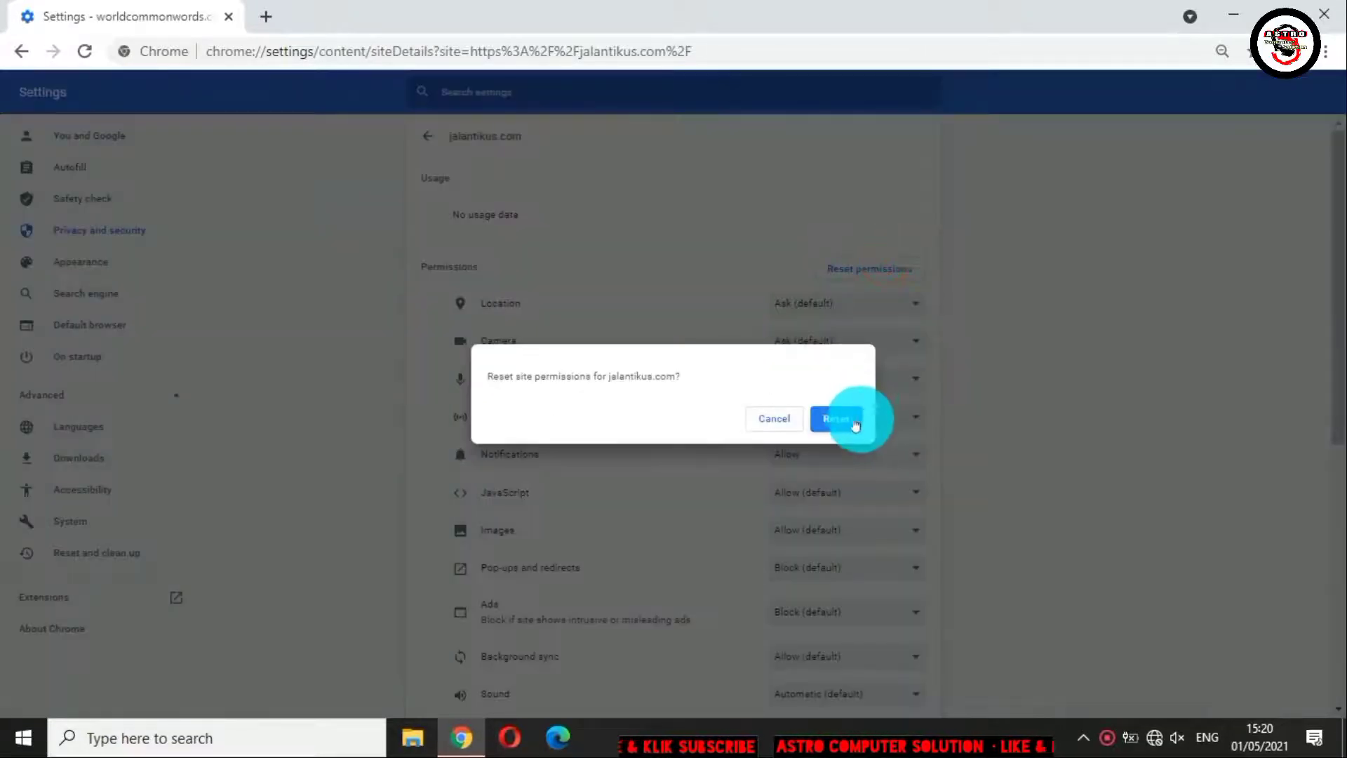
pyautogui.click(838, 419)
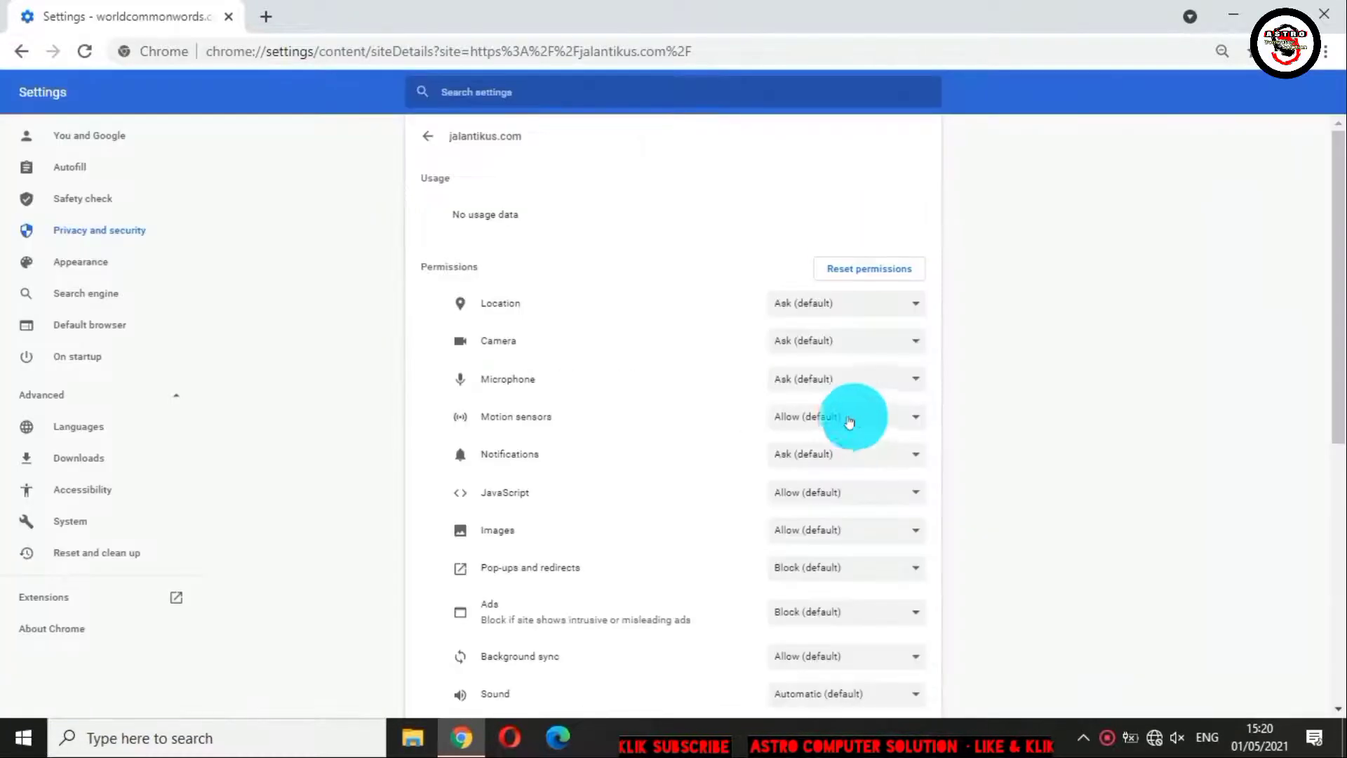
pyautogui.click(847, 270)
pyautogui.click(835, 423)
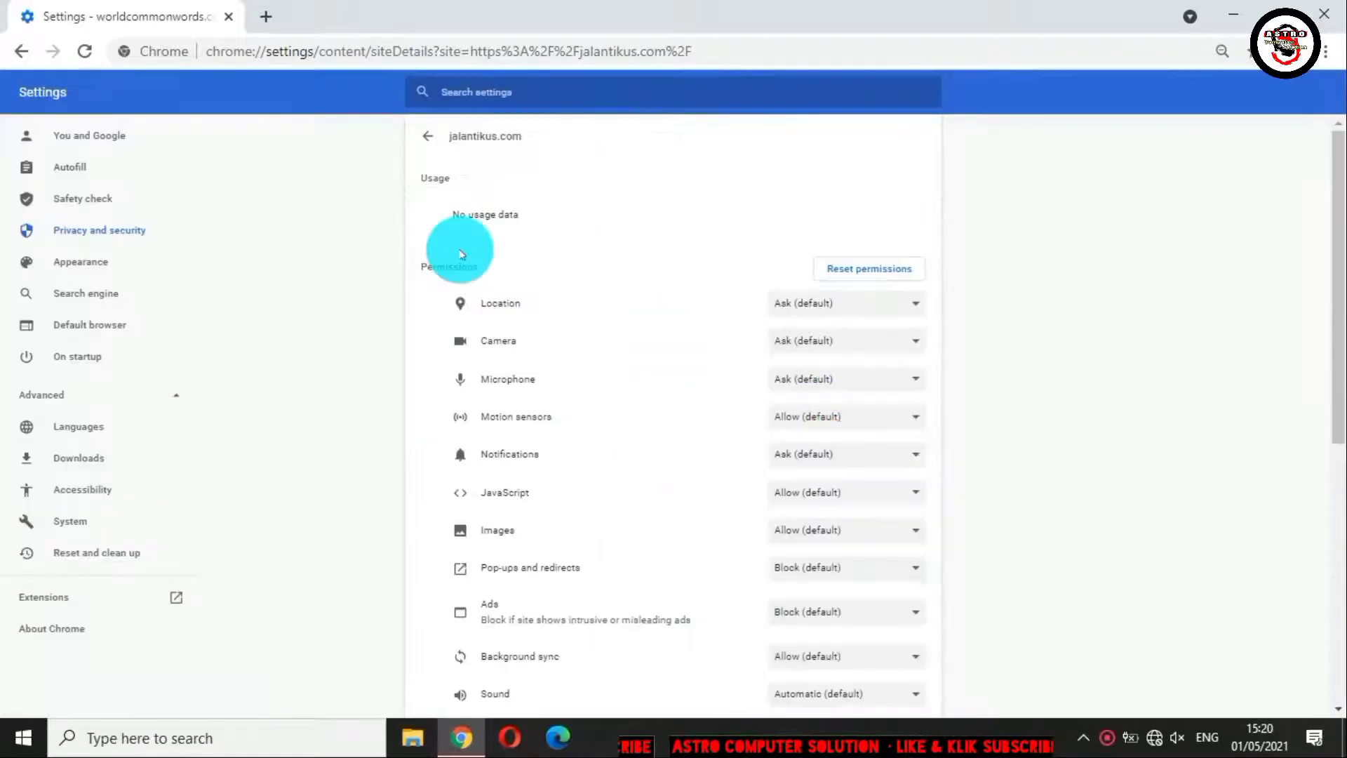
pyautogui.click(19, 50)
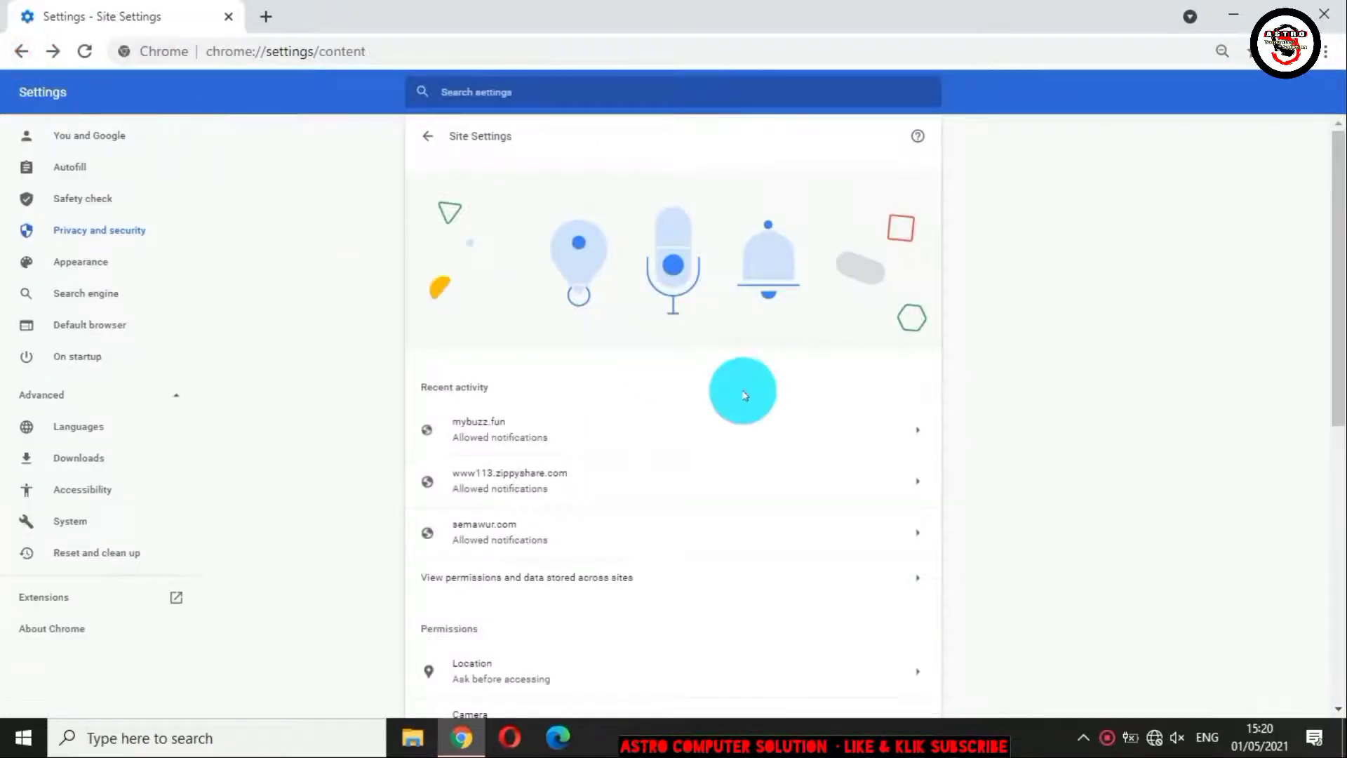
# Open mybuzz.fun from the recent activity list, reset all its permissions and return to Site Settings
pyautogui.click(918, 429)
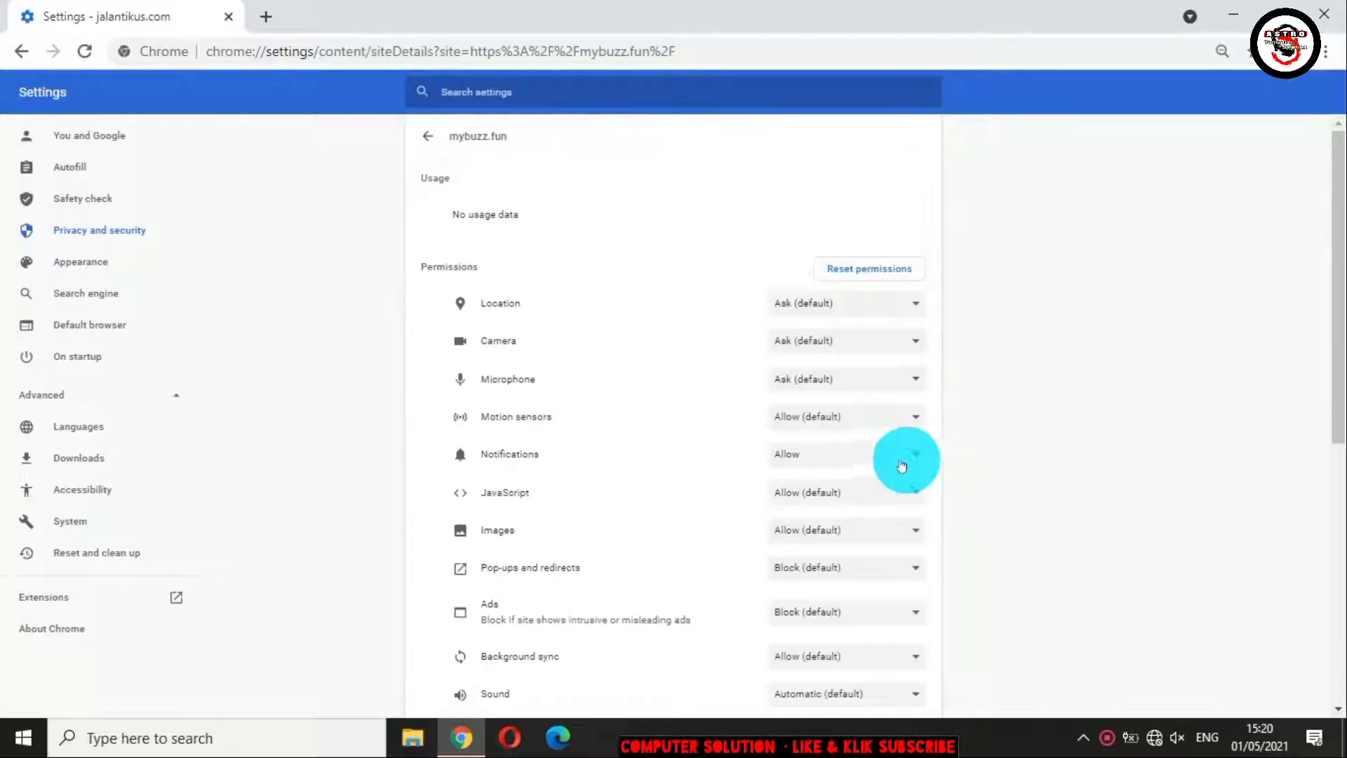
pyautogui.click(868, 269)
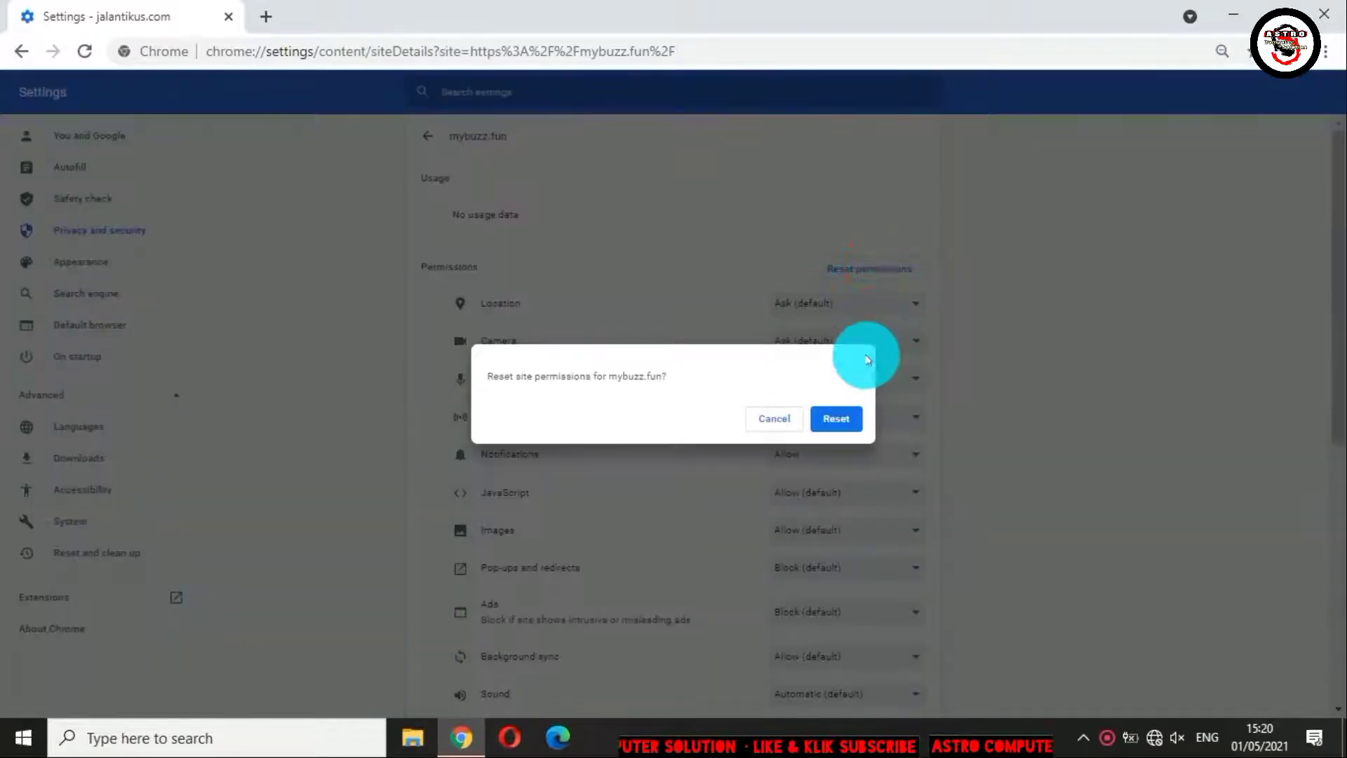
pyautogui.click(839, 431)
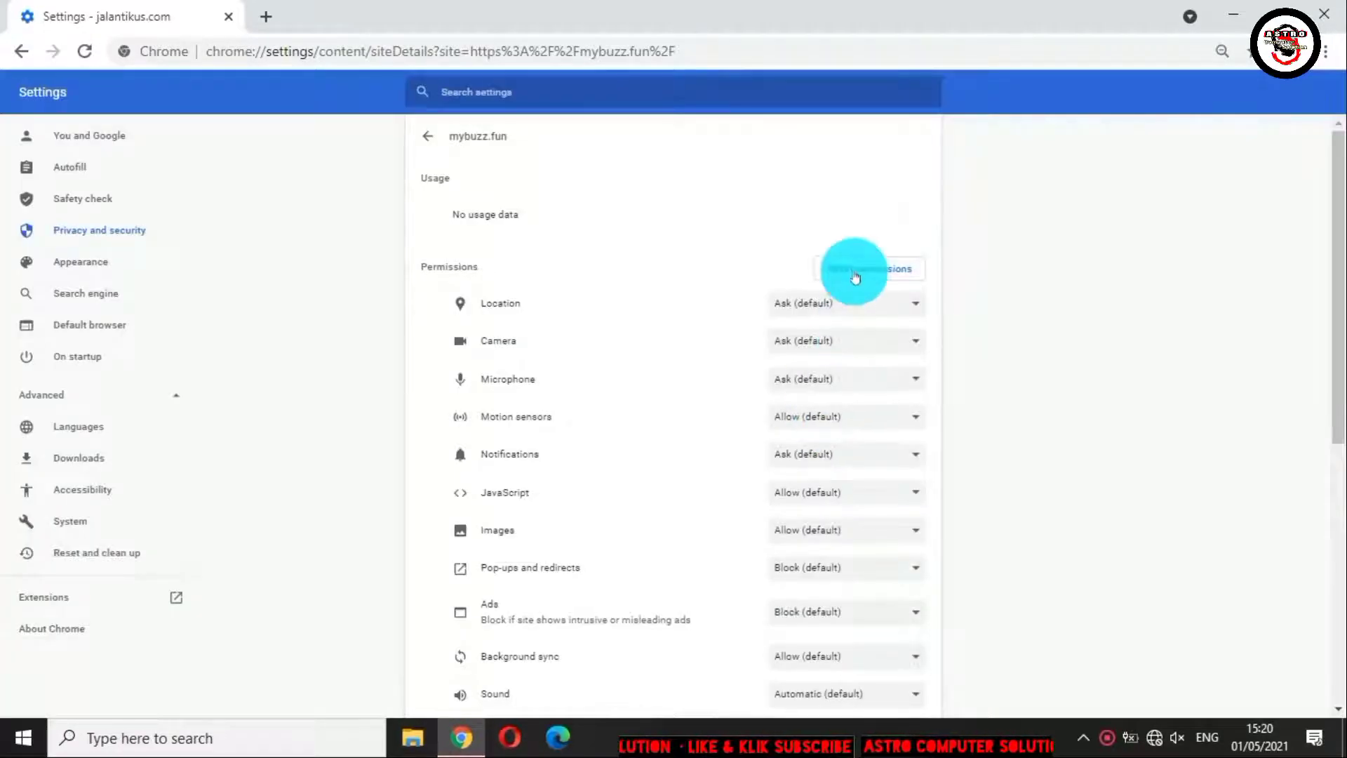
pyautogui.click(852, 272)
pyautogui.click(835, 418)
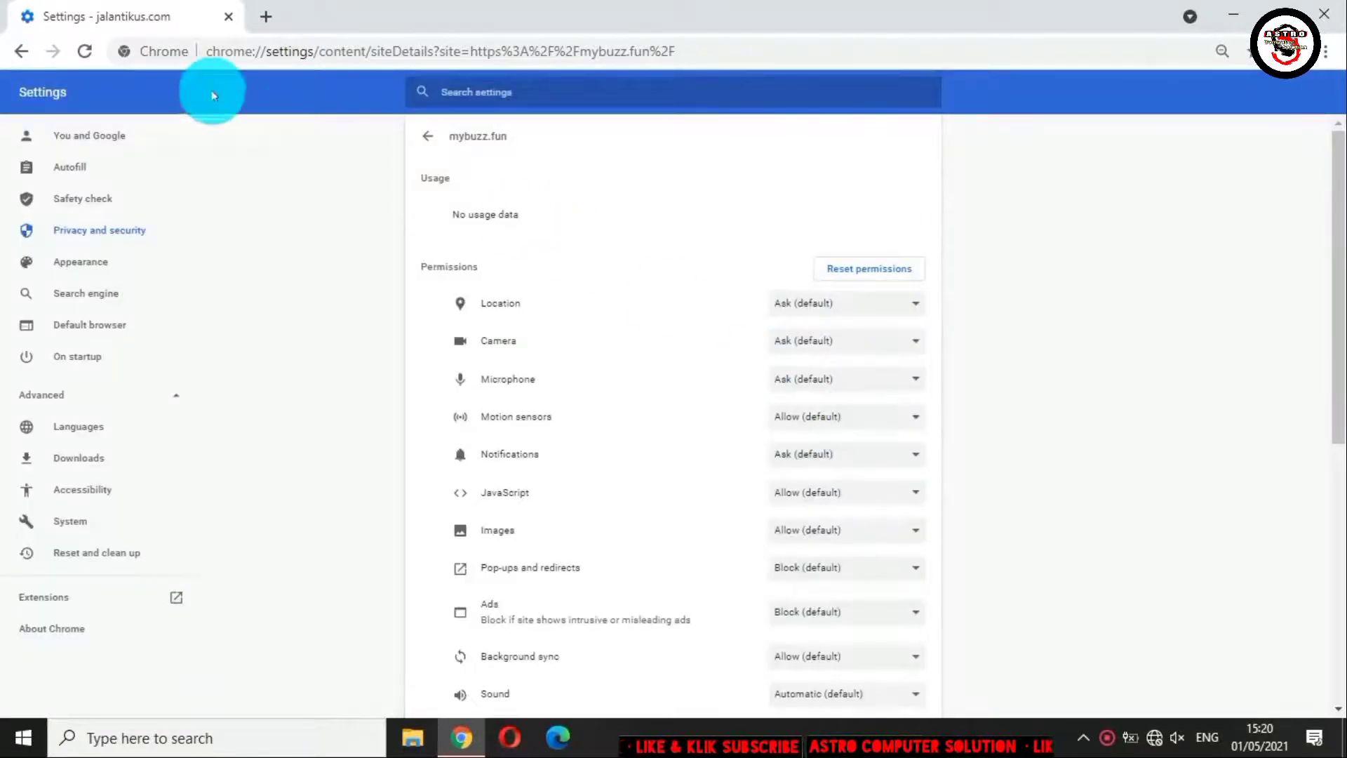
pyautogui.click(22, 52)
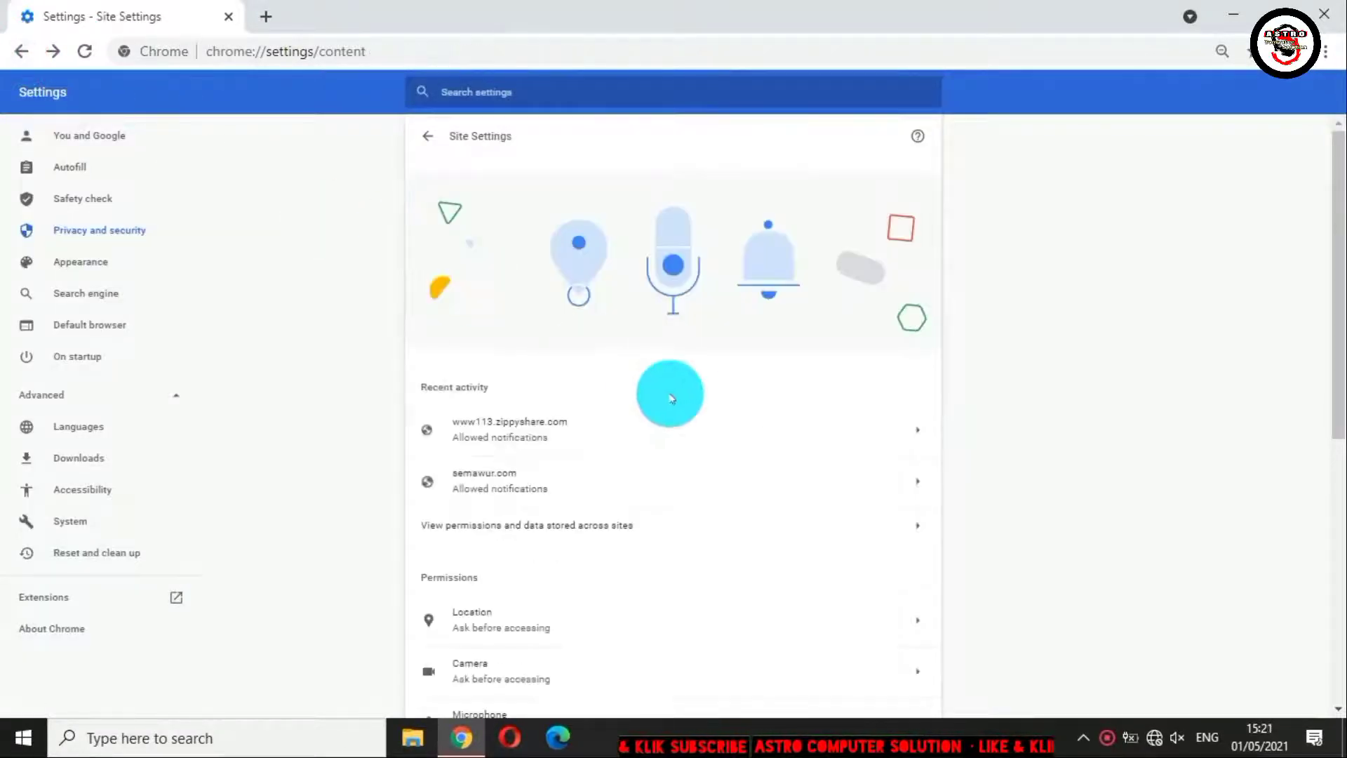
# Open www113.zippyshare.com from the recent activity list, reset all its permissions and return to Site Settings
pyautogui.click(921, 435)
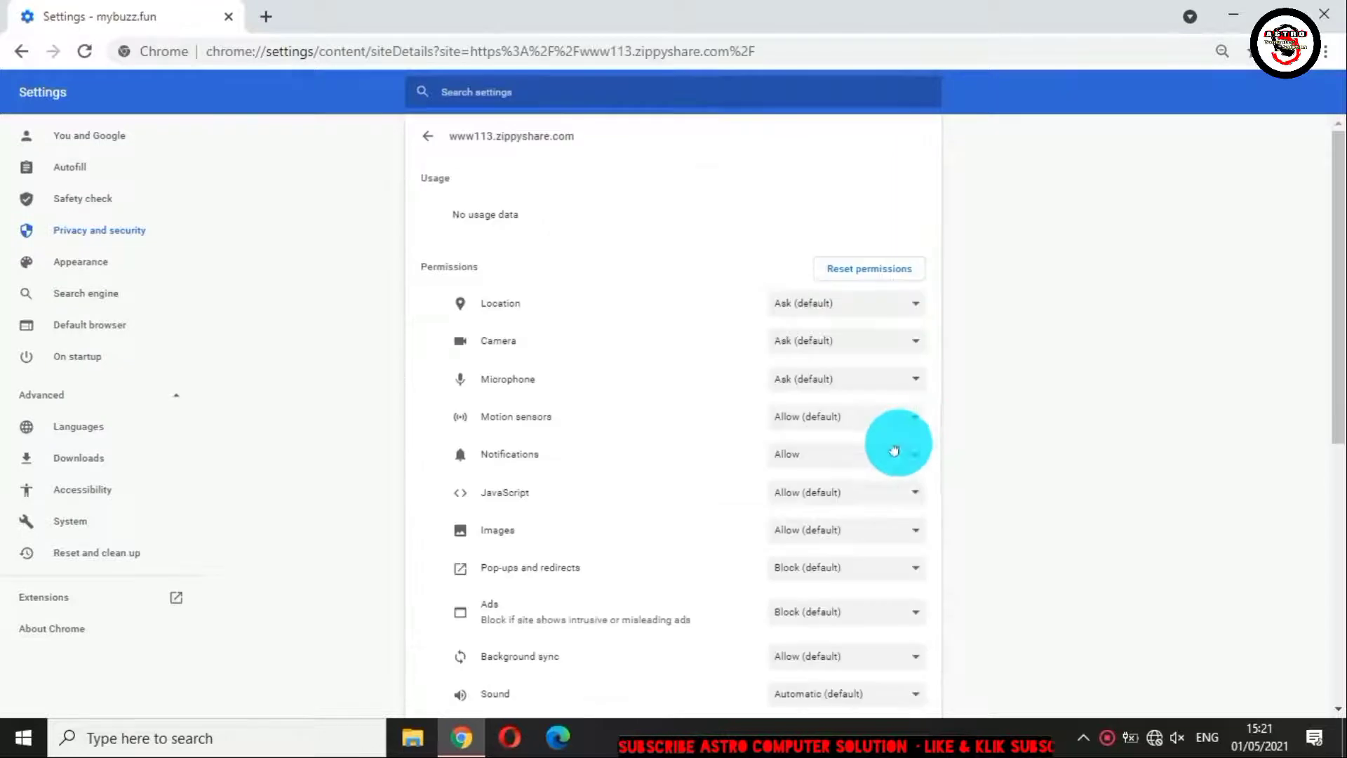
pyautogui.click(885, 271)
pyautogui.click(834, 433)
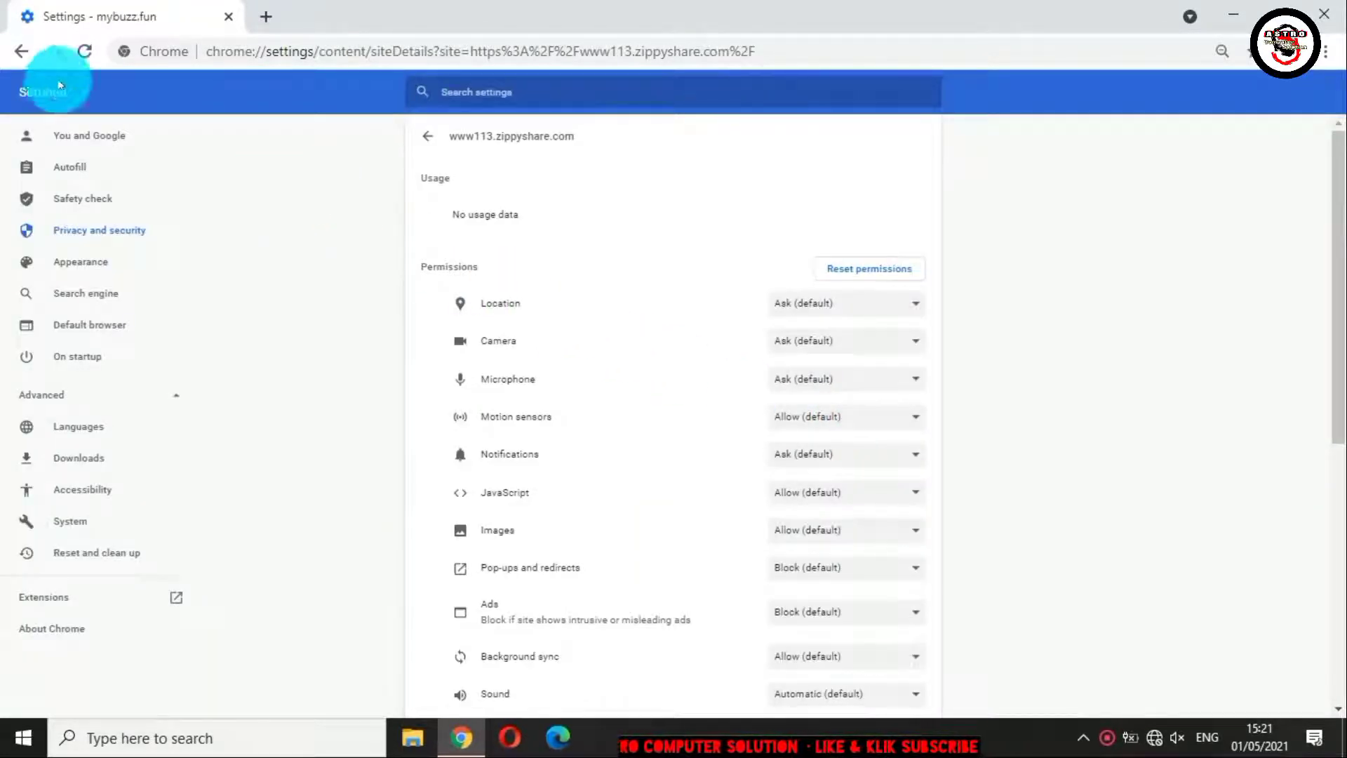
pyautogui.click(19, 56)
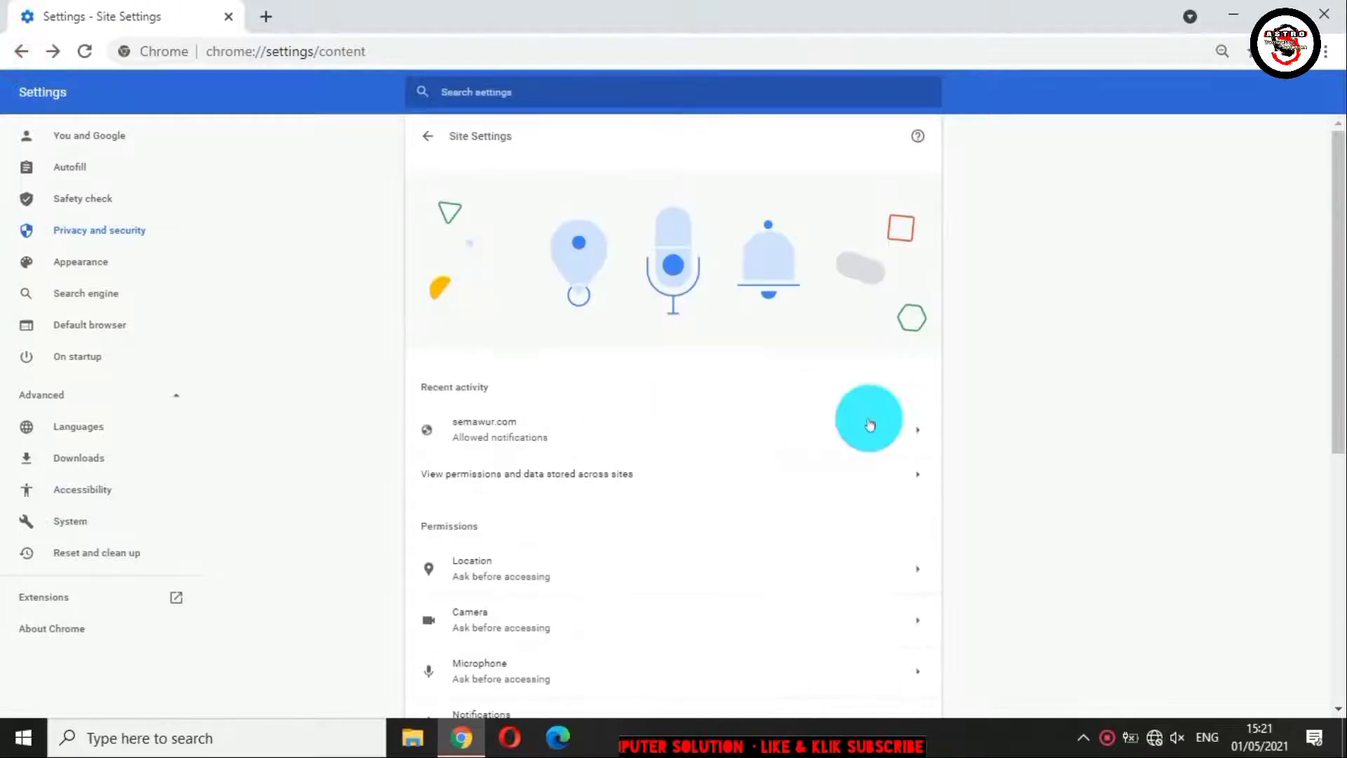
# Open semawur.com from the recent activity list, reset all its permissions and return to Site Settings
pyautogui.click(918, 432)
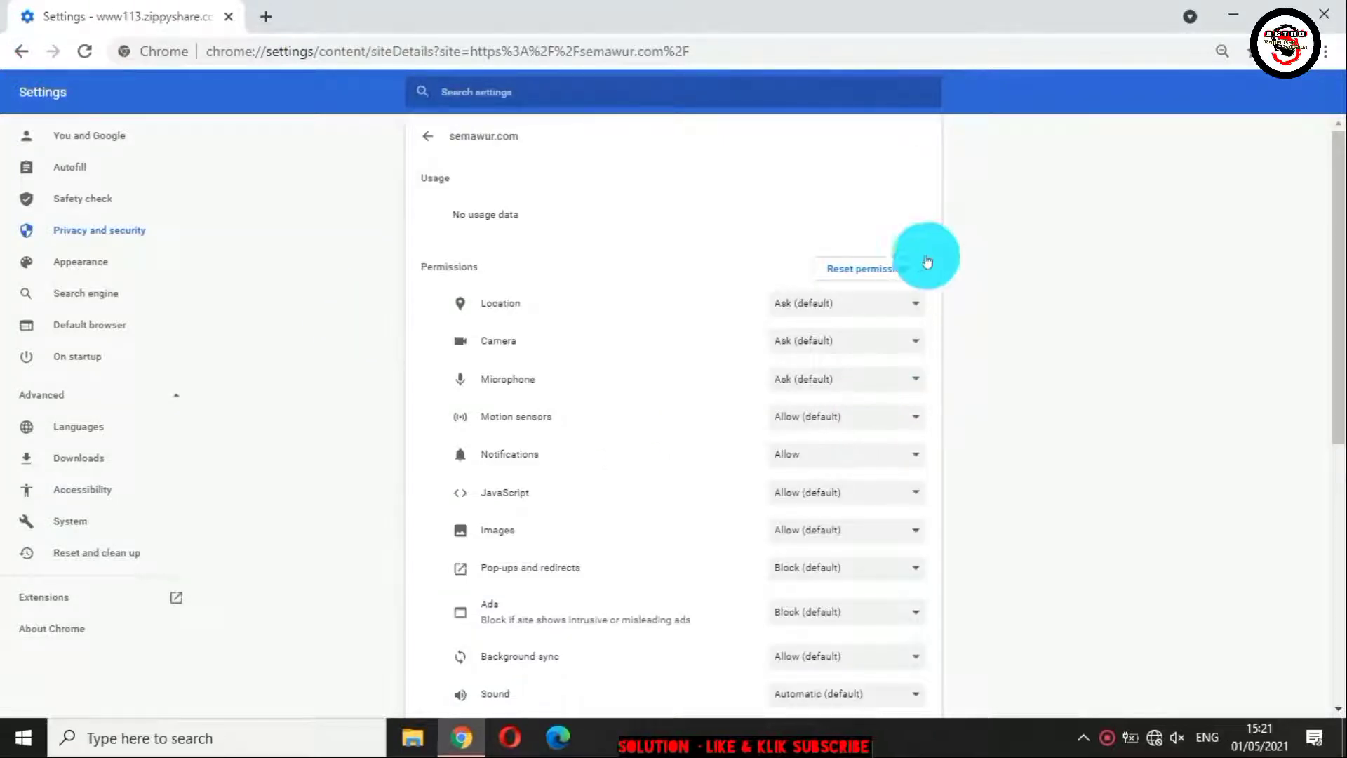
pyautogui.click(877, 278)
pyautogui.click(836, 428)
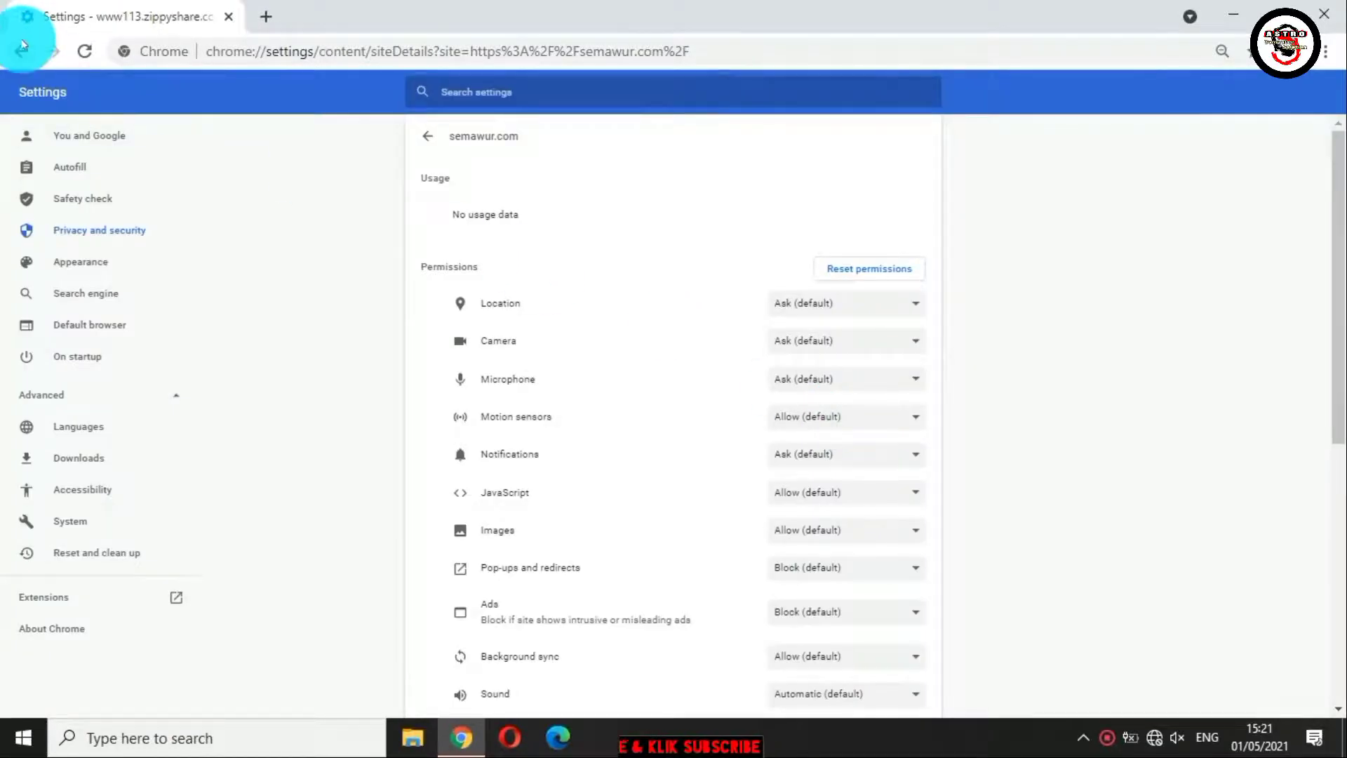
pyautogui.click(22, 49)
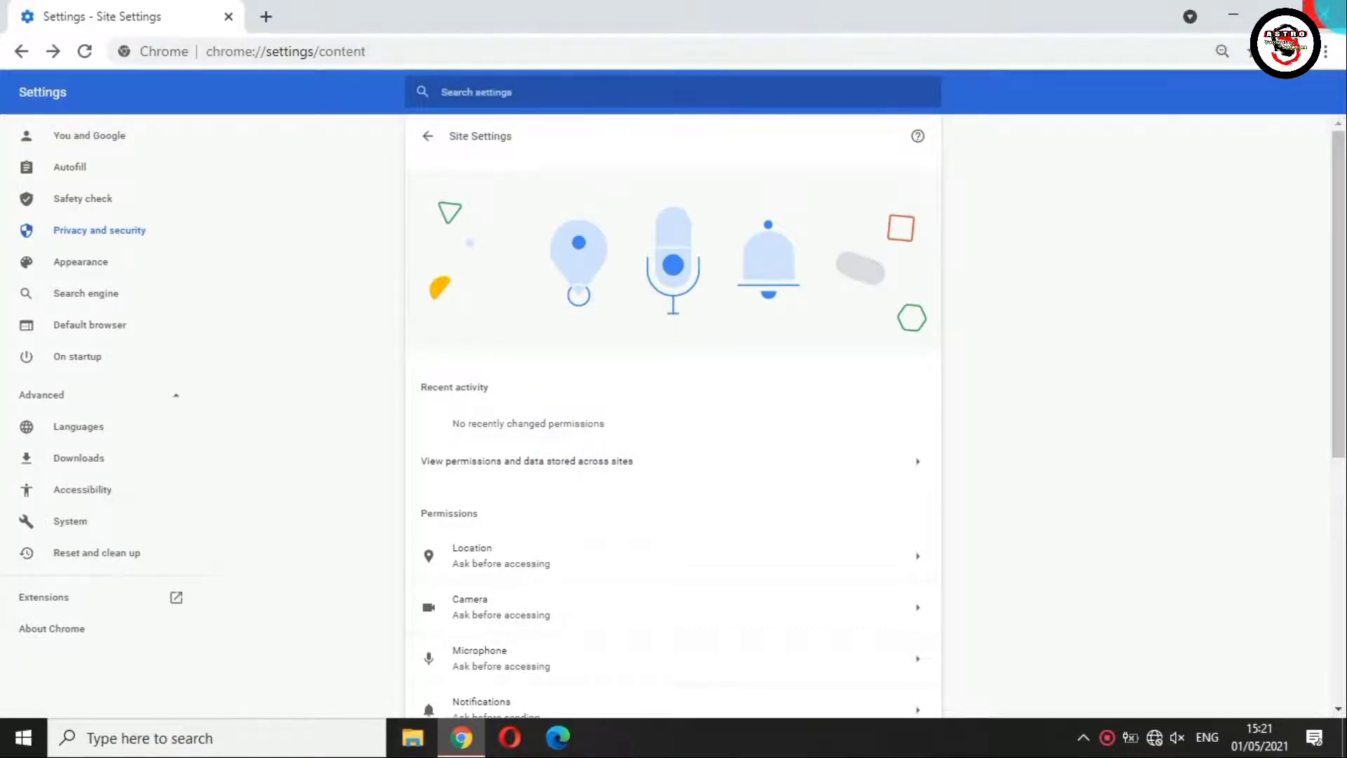
# Close Chrome and open the settings for deleting browsing history and cookies under Network and Internet in Control Panel
pyautogui.click(1328, 14)
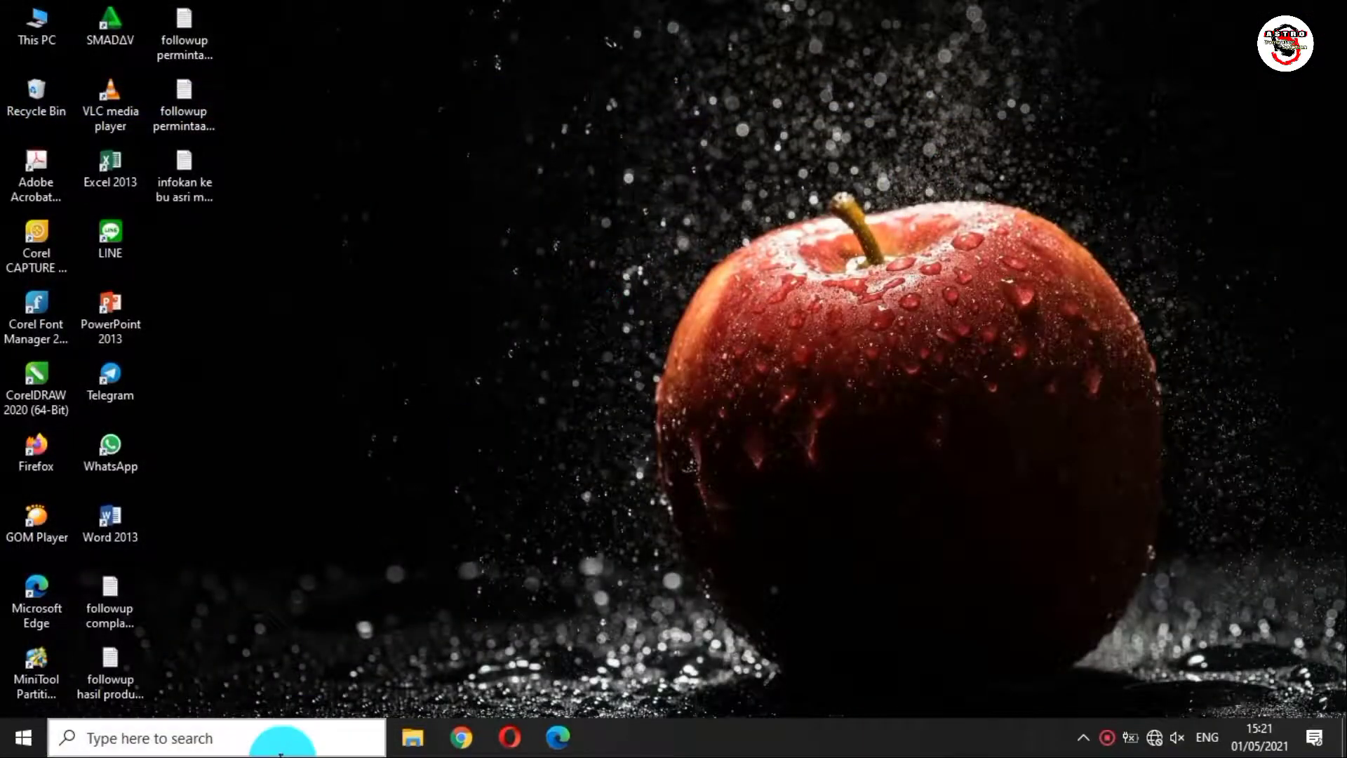
pyautogui.click(262, 738)
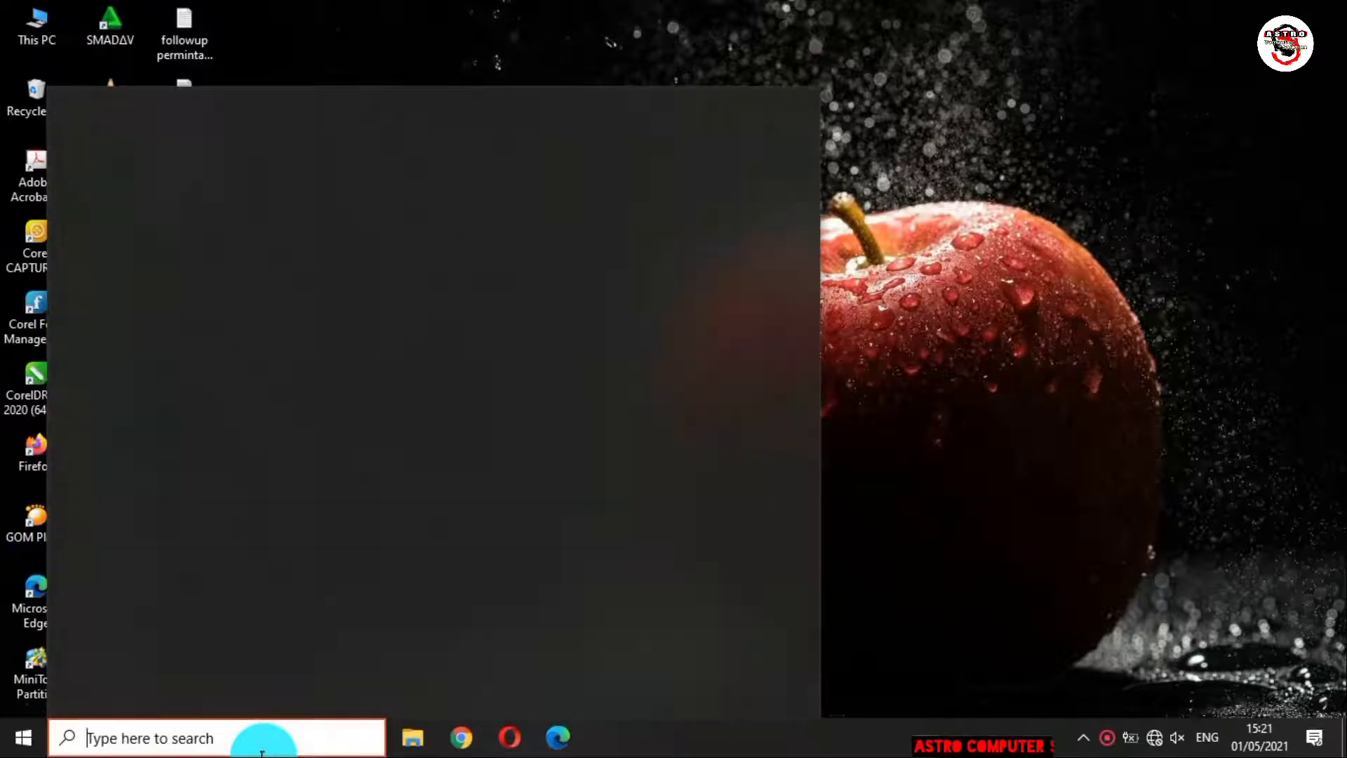
pyautogui.write('cONTROL PANEL')
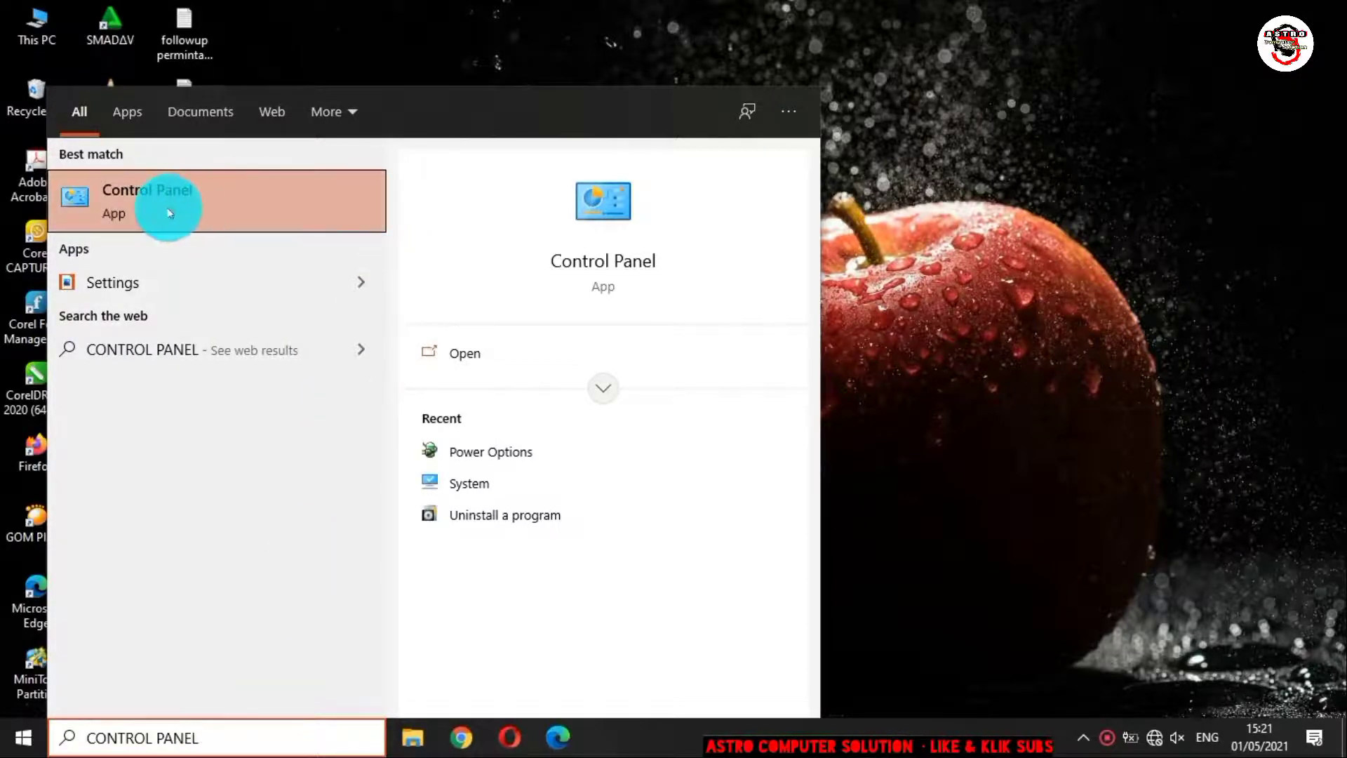
pyautogui.click(247, 215)
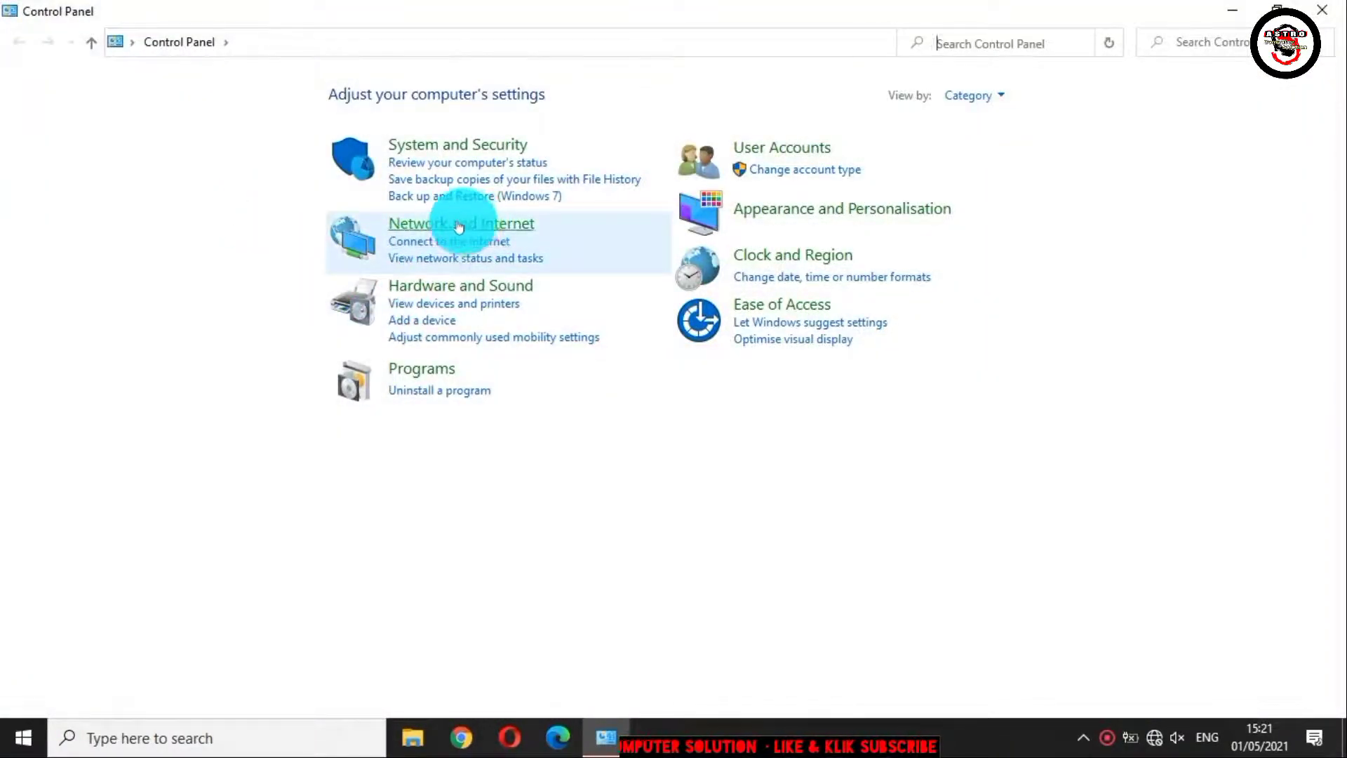
pyautogui.click(531, 233)
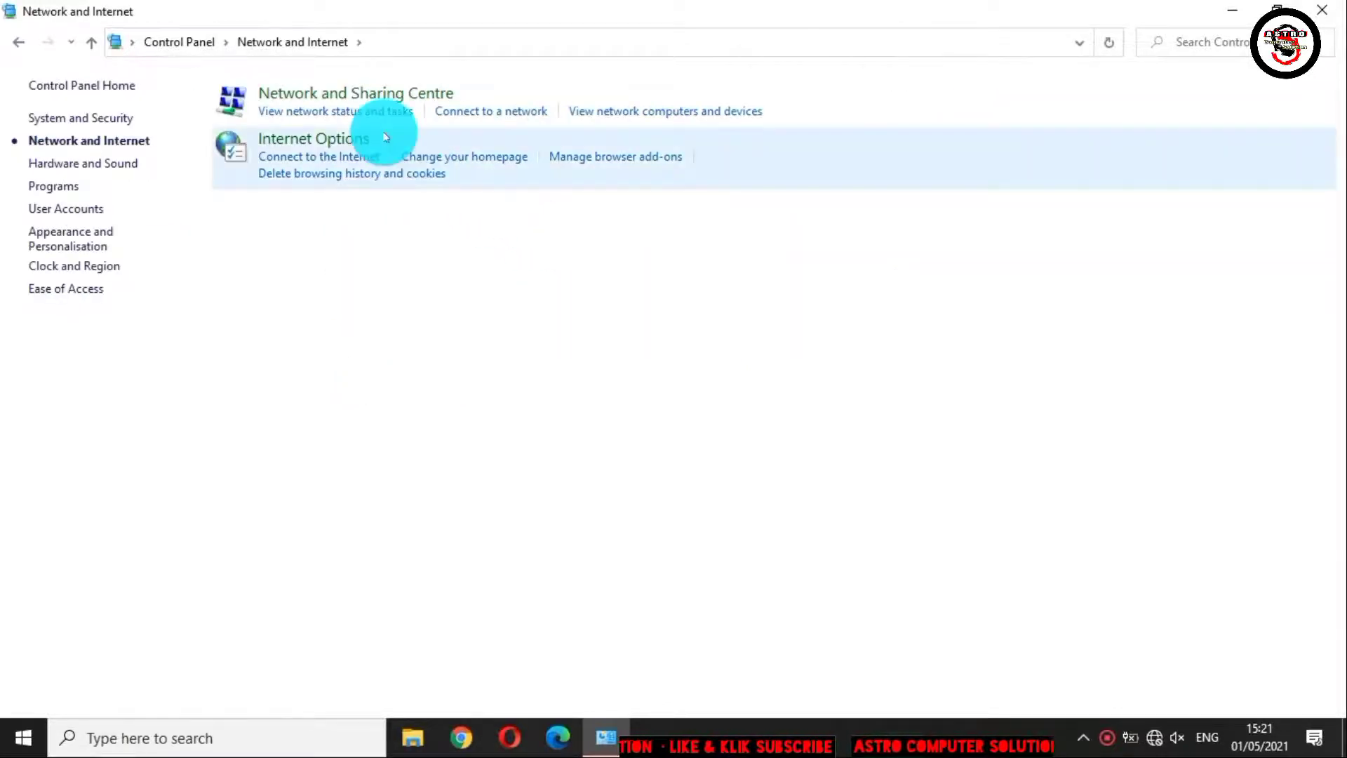
pyautogui.click(393, 176)
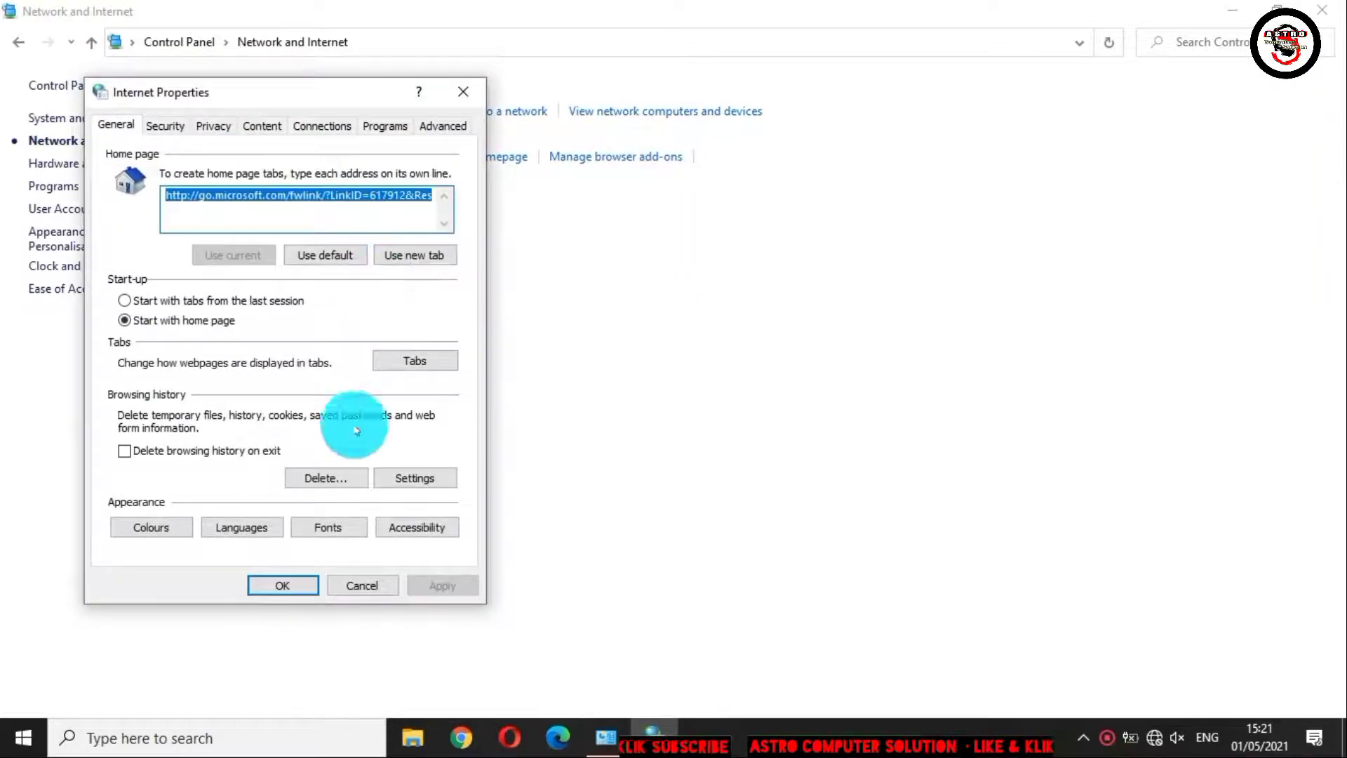
# Enable deleting browsing history on exit, and delete the history with Form data and Tracking Protection, ActiveX Filtering and Do Not Track included
pyautogui.click(261, 451)
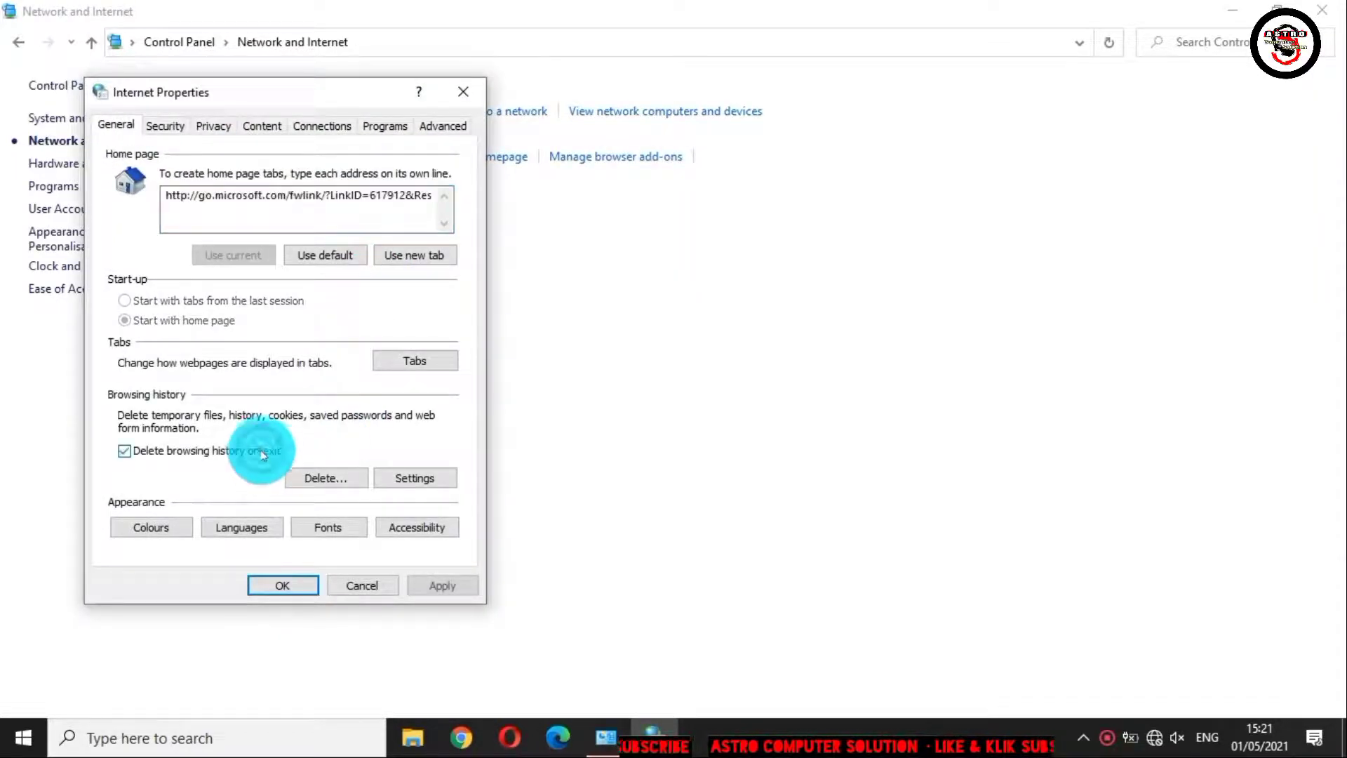
pyautogui.click(310, 477)
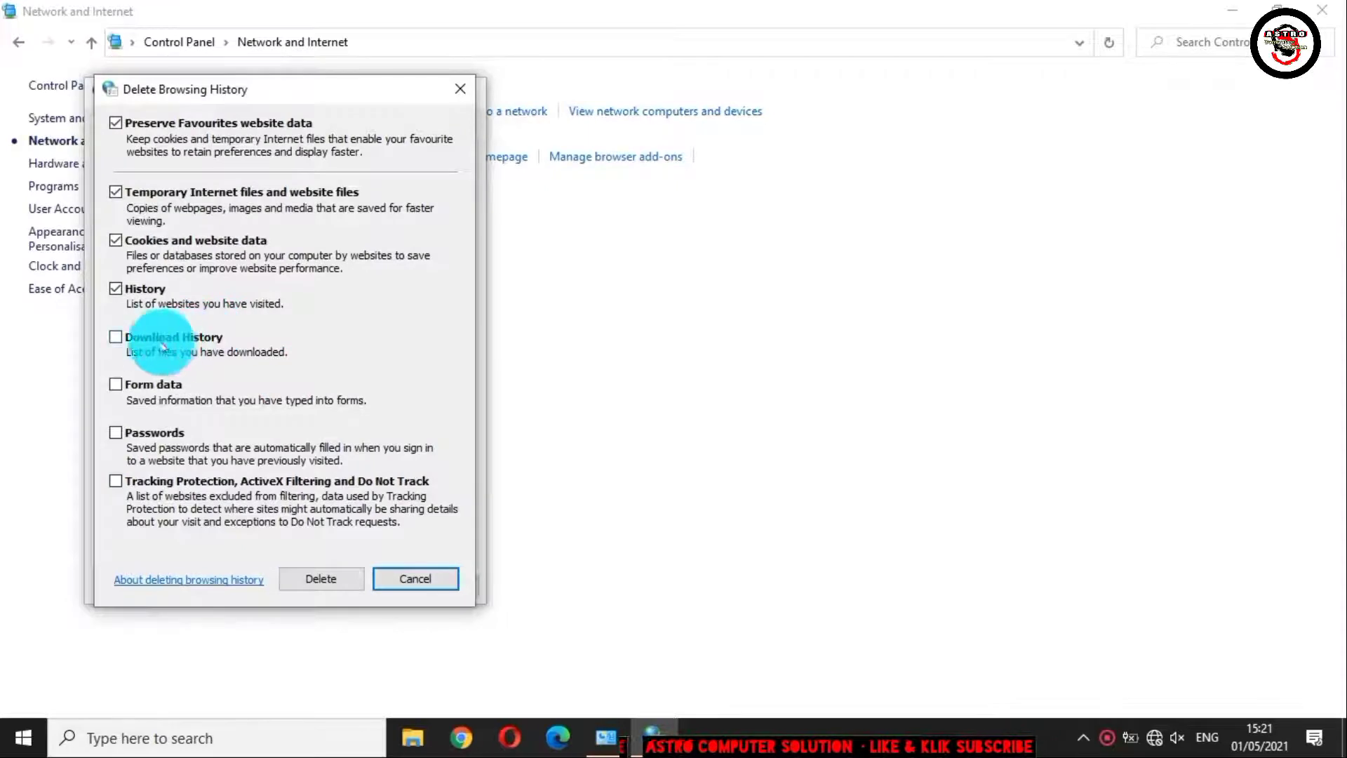
pyautogui.click(116, 385)
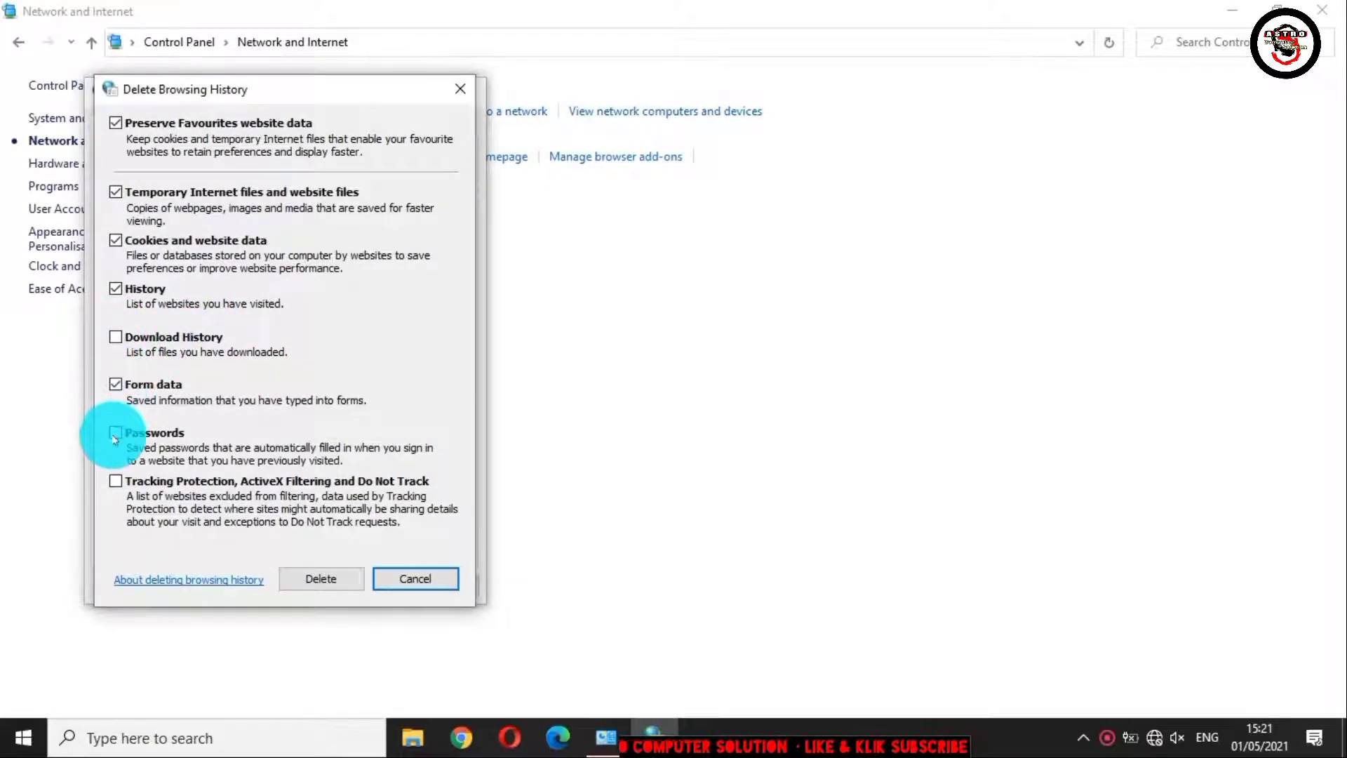
pyautogui.click(116, 482)
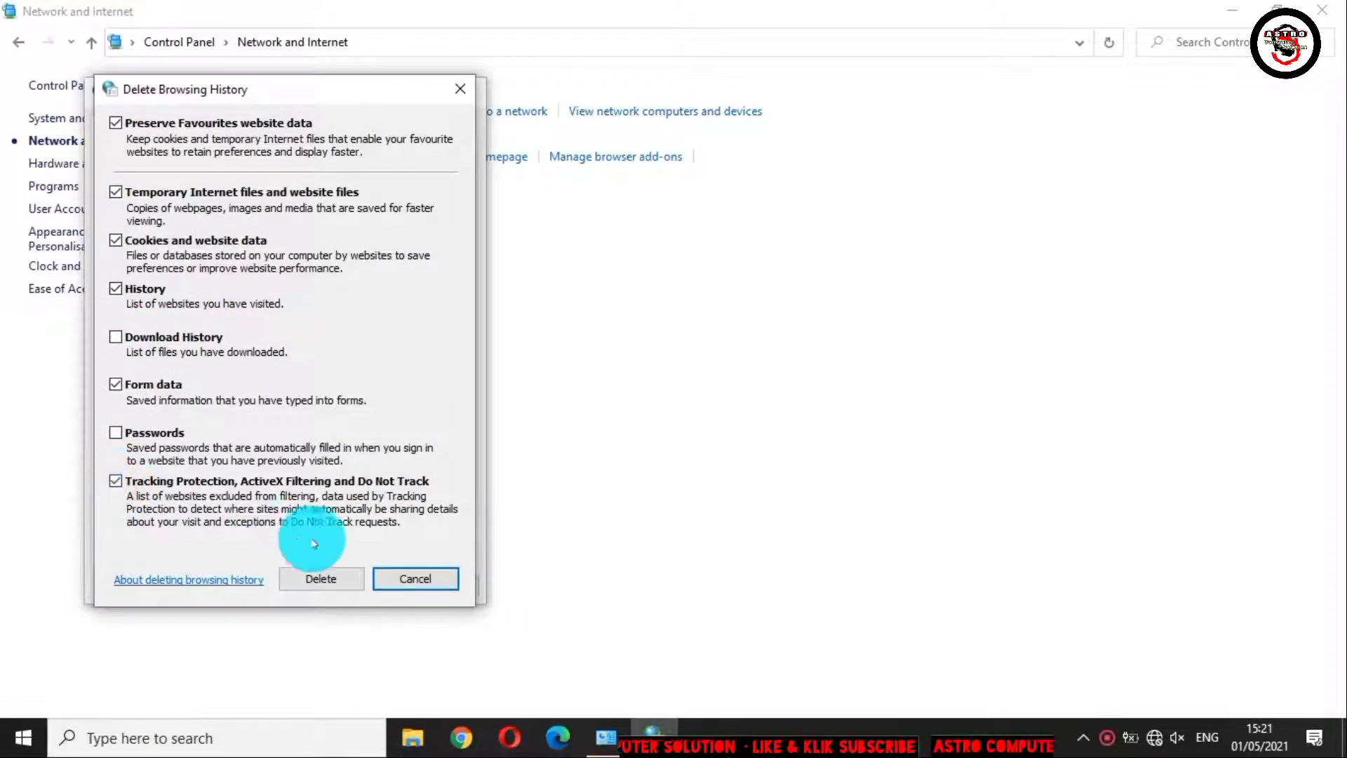
pyautogui.click(348, 580)
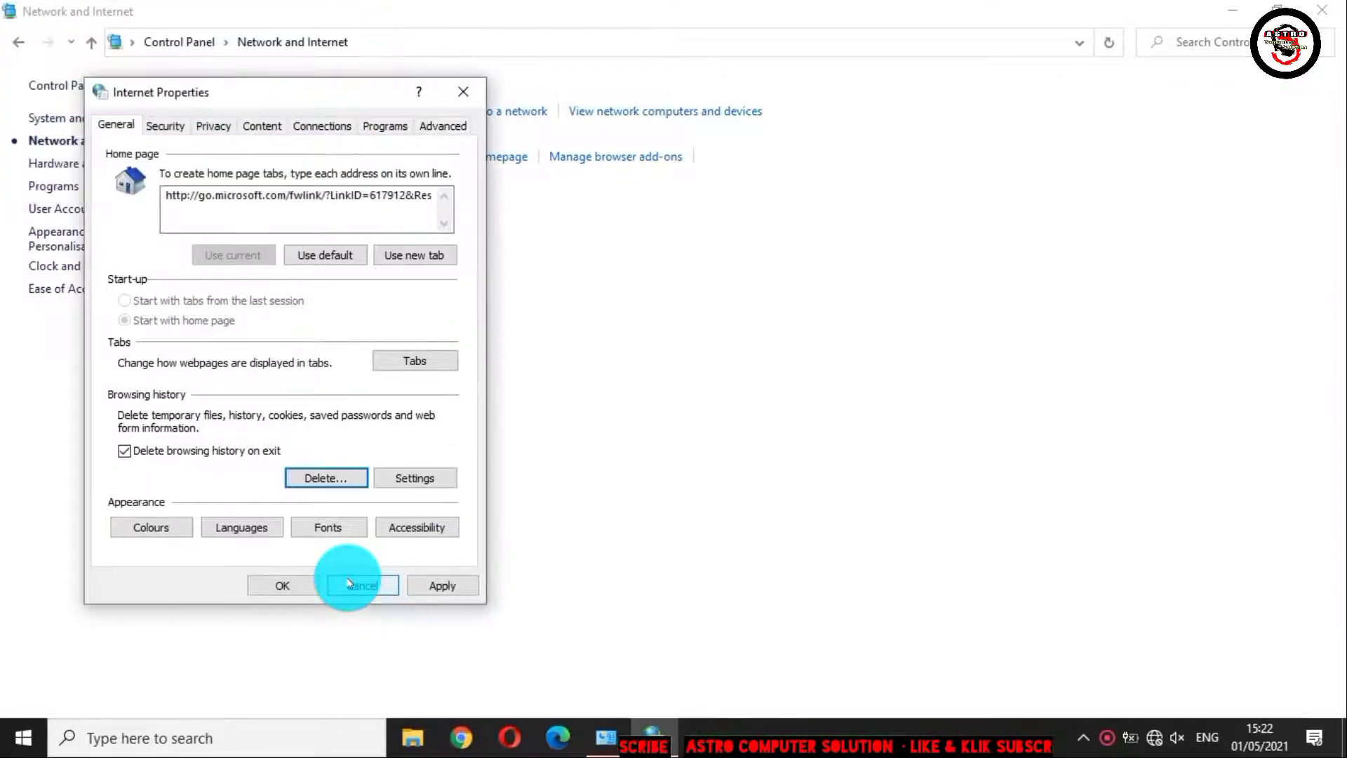
# Reset all Internet Explorer settings with Delete personal settings enabled, and close Control Panel
pyautogui.click(442, 126)
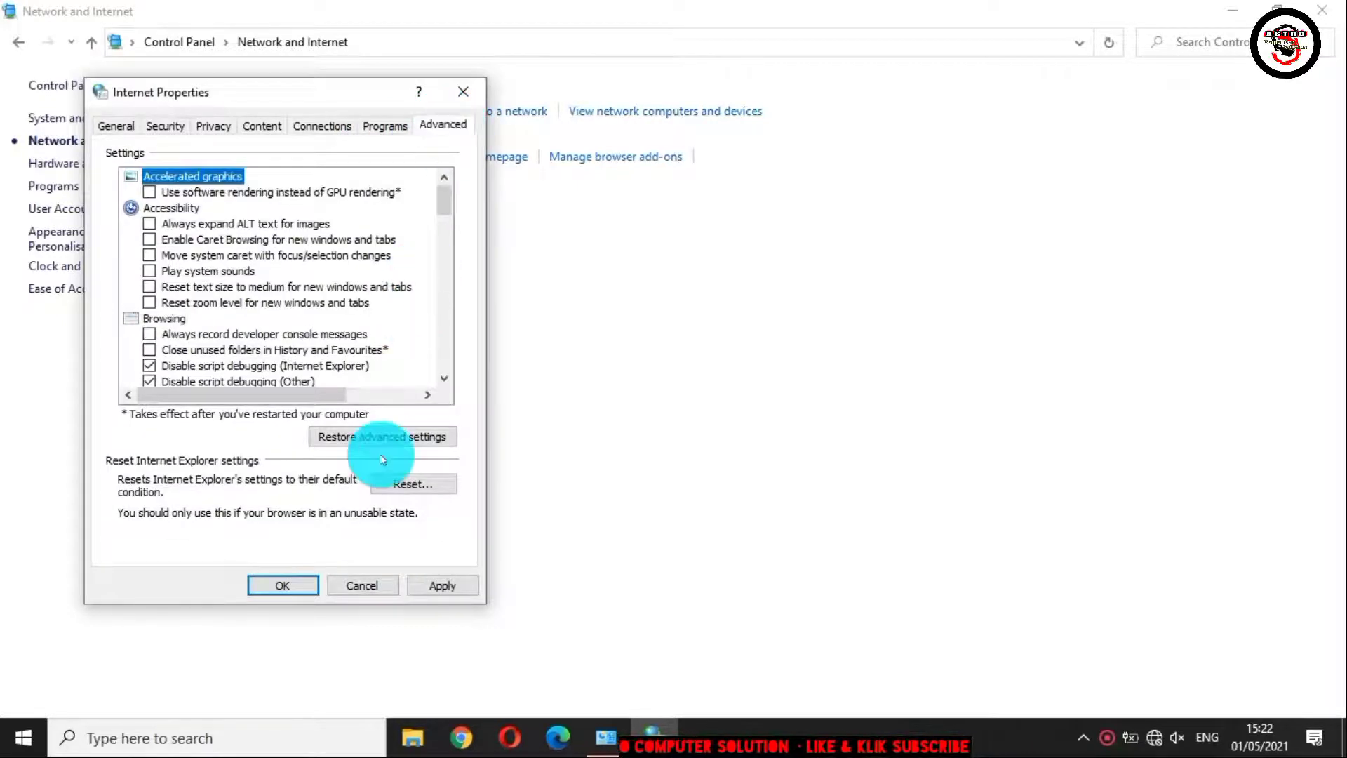
pyautogui.click(428, 491)
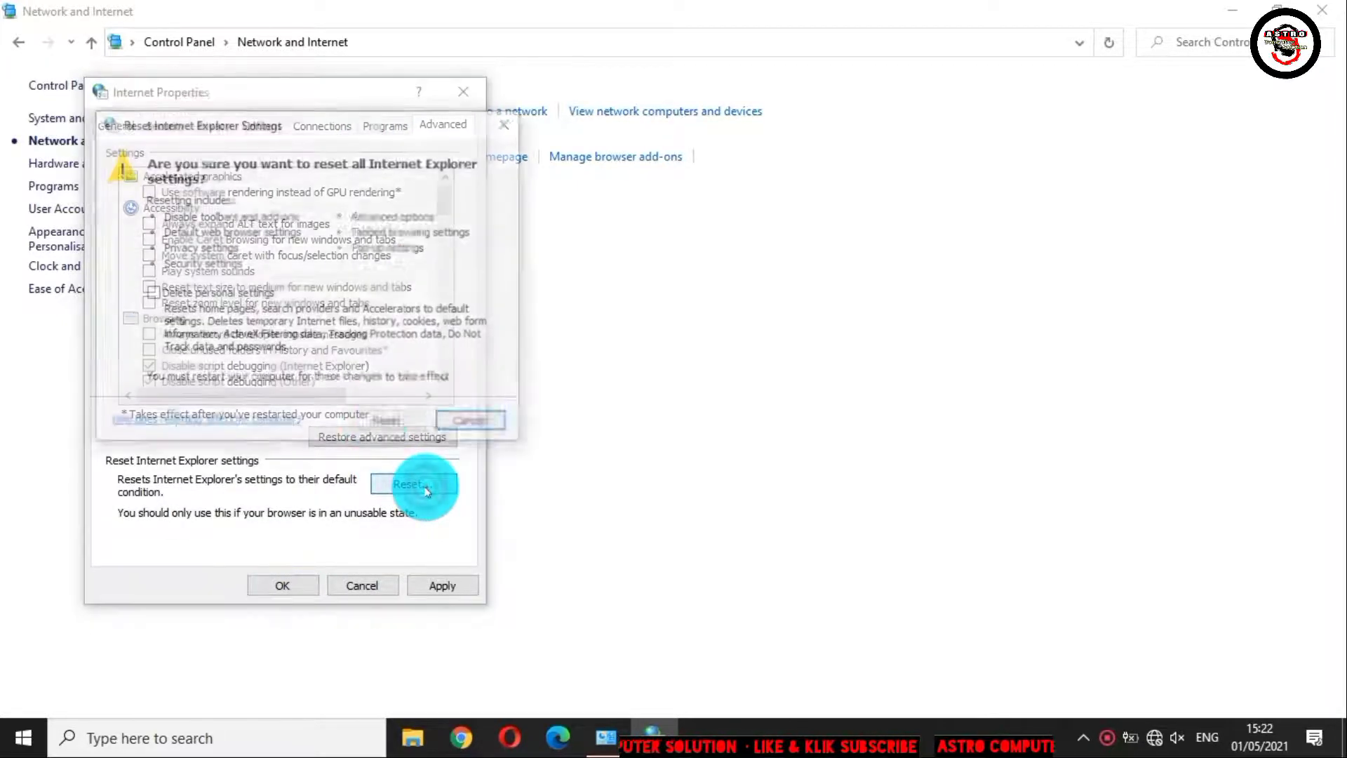
pyautogui.click(233, 297)
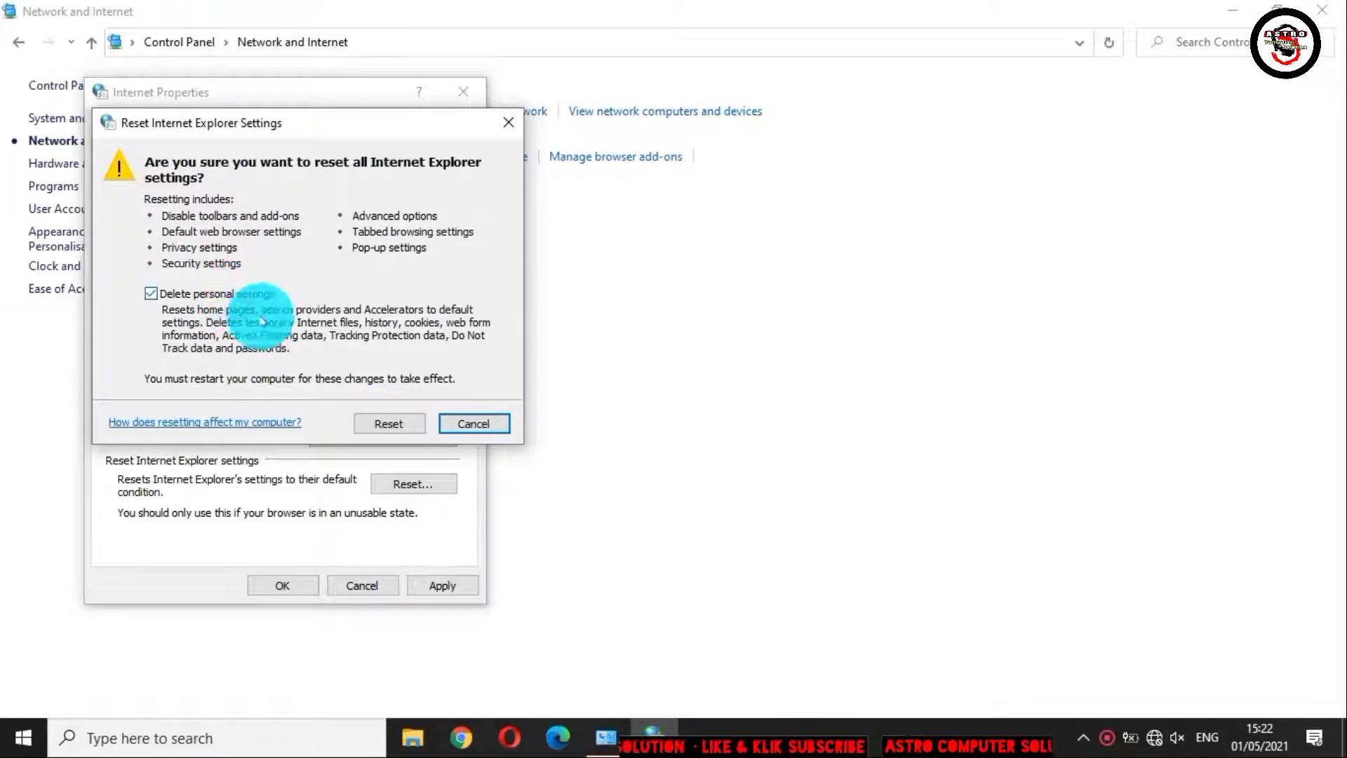
pyautogui.click(371, 425)
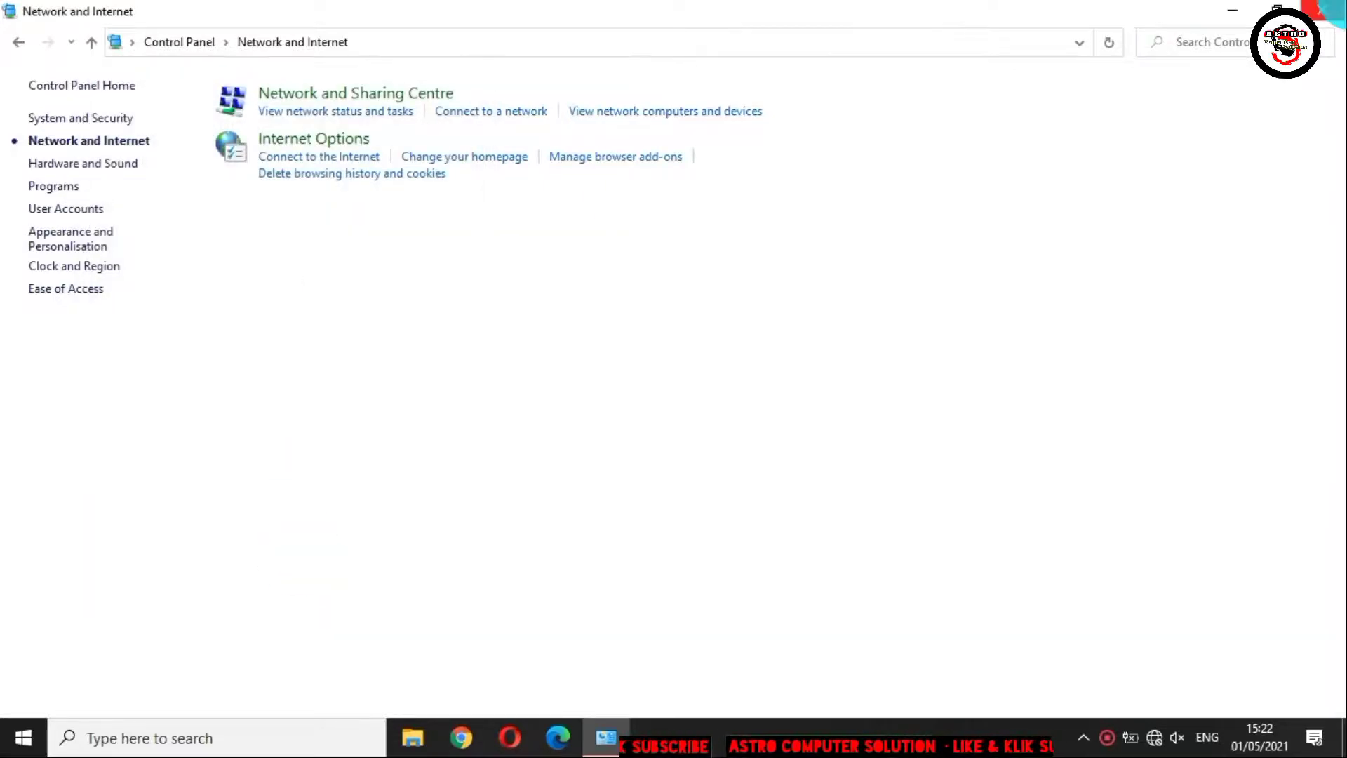
pyautogui.click(1320, 9)
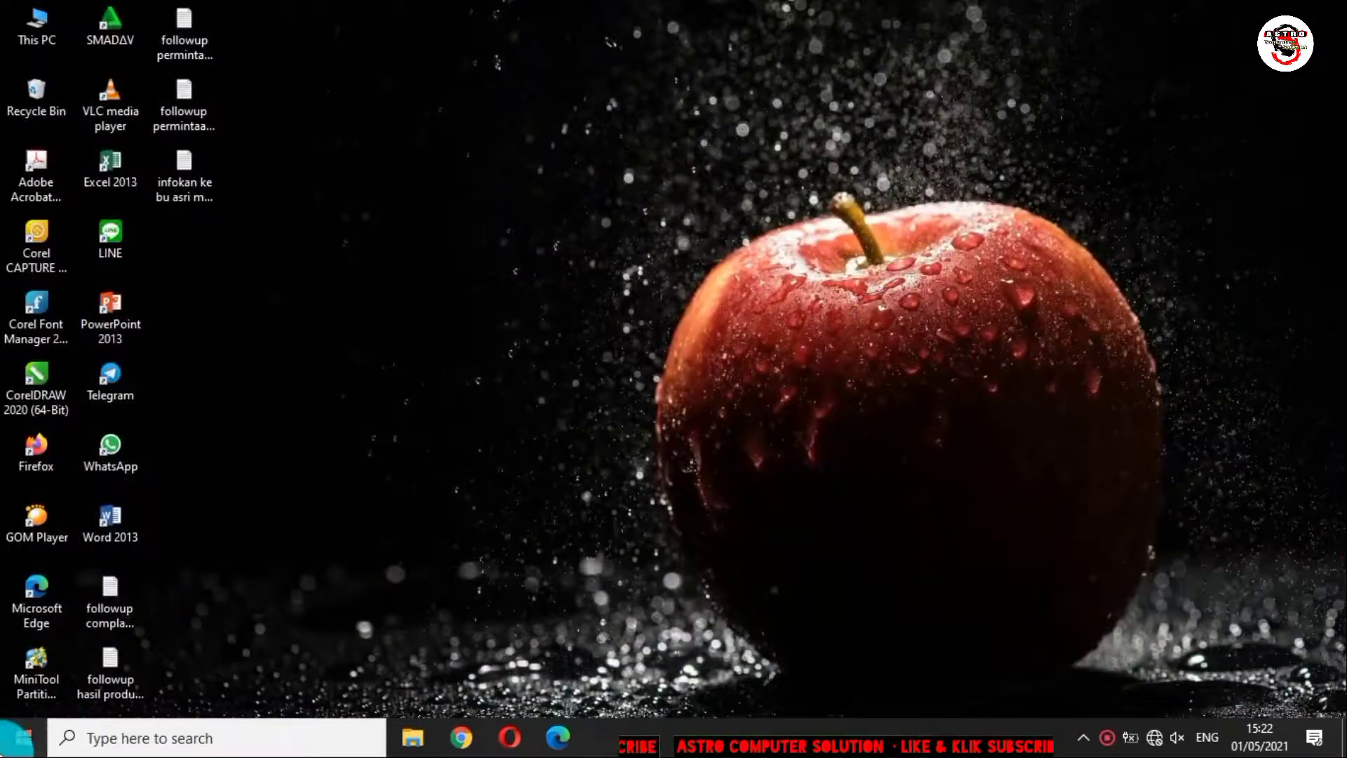
# Restart the computer
pyautogui.click(21, 736)
pyautogui.click(28, 698)
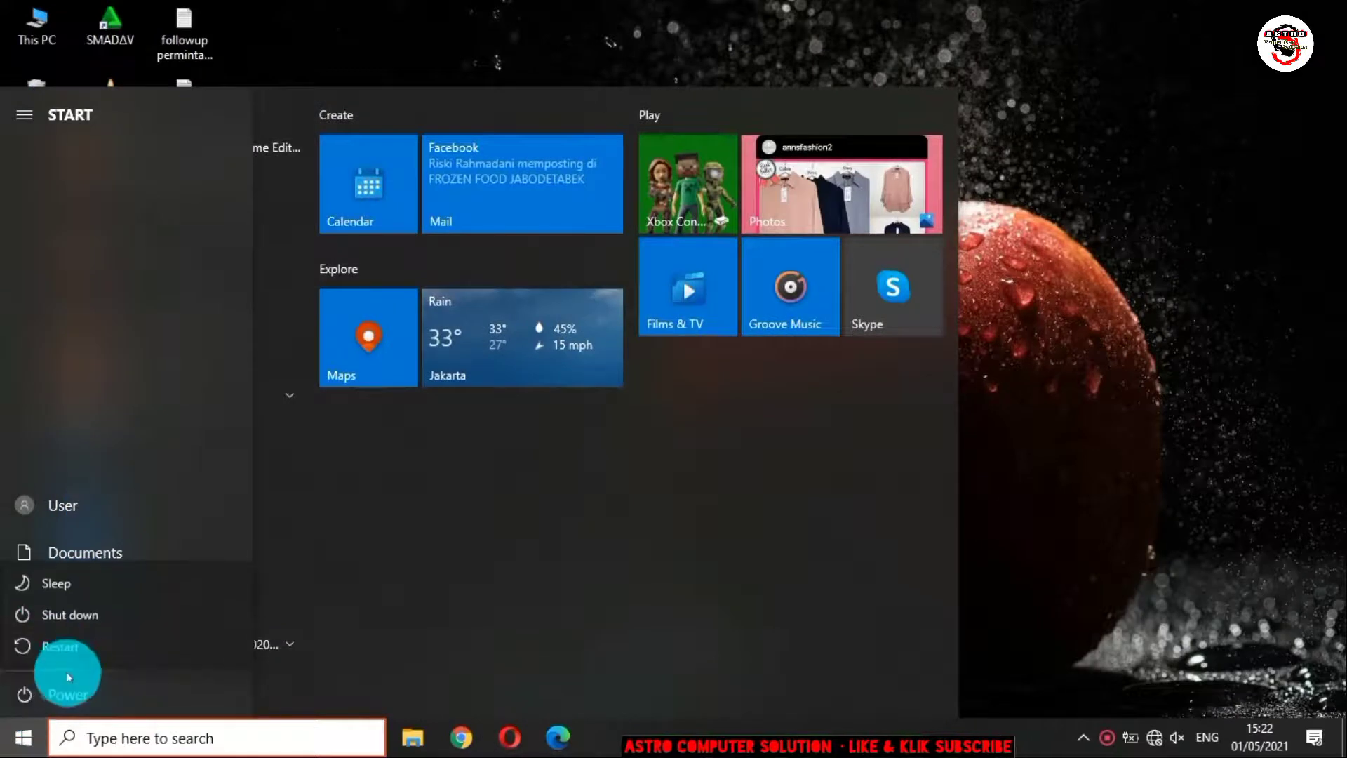
pyautogui.click(145, 642)
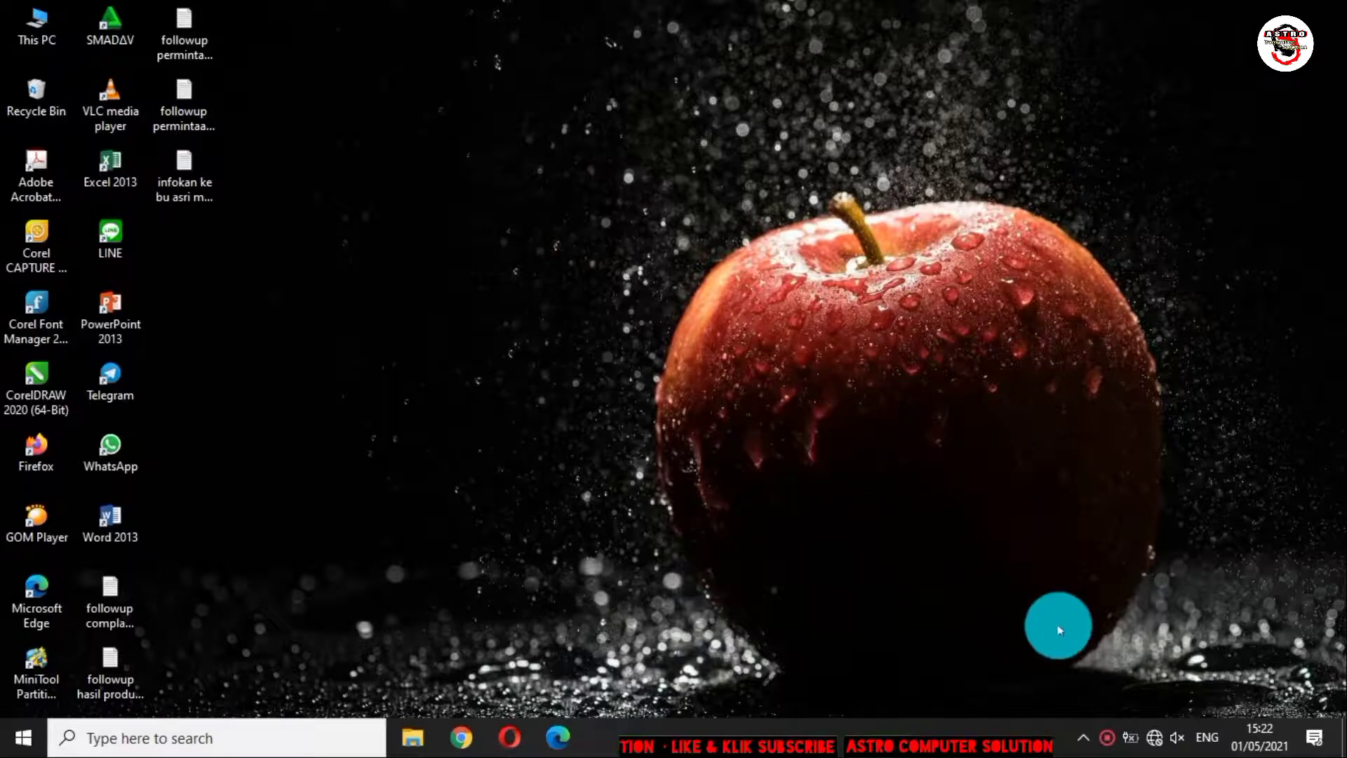
# Connect to the Siwowedan Wi-Fi network and close the network list
pyautogui.click(1156, 743)
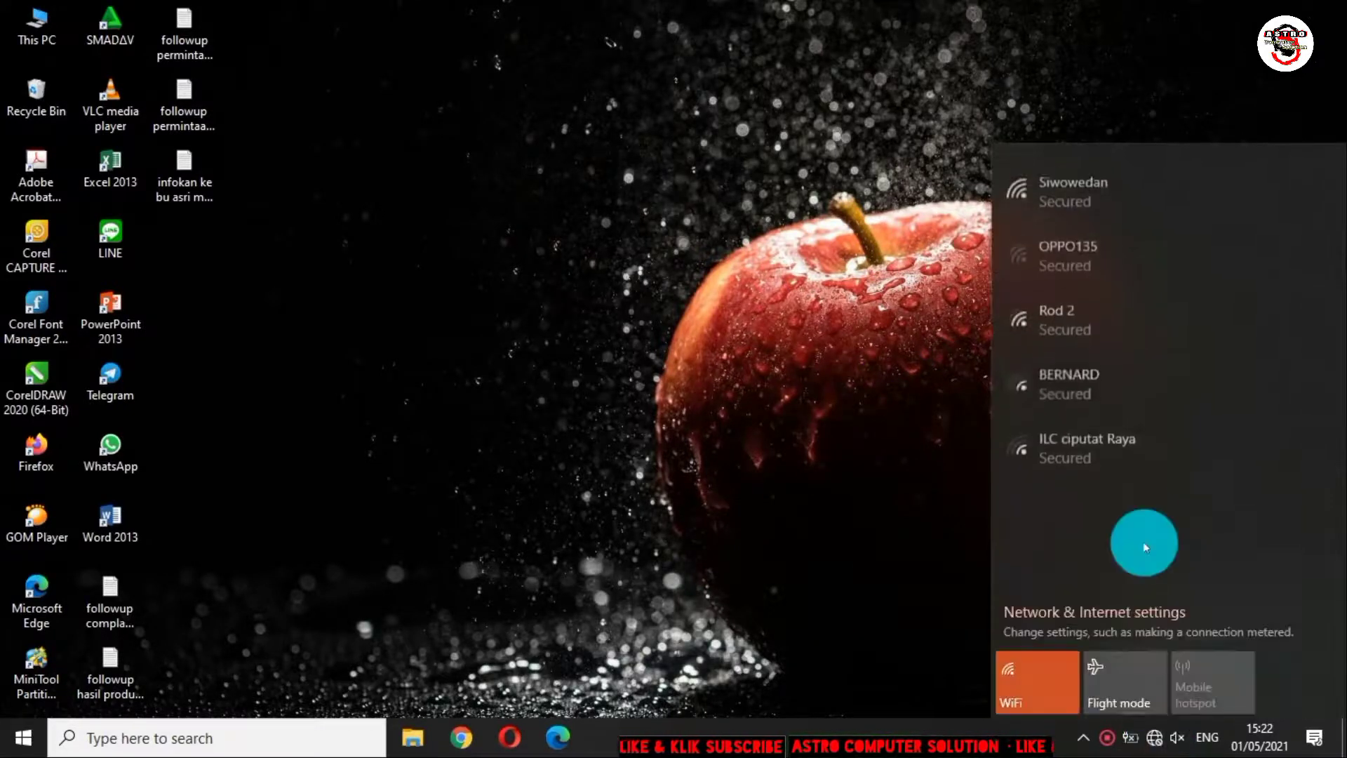
pyautogui.click(1118, 208)
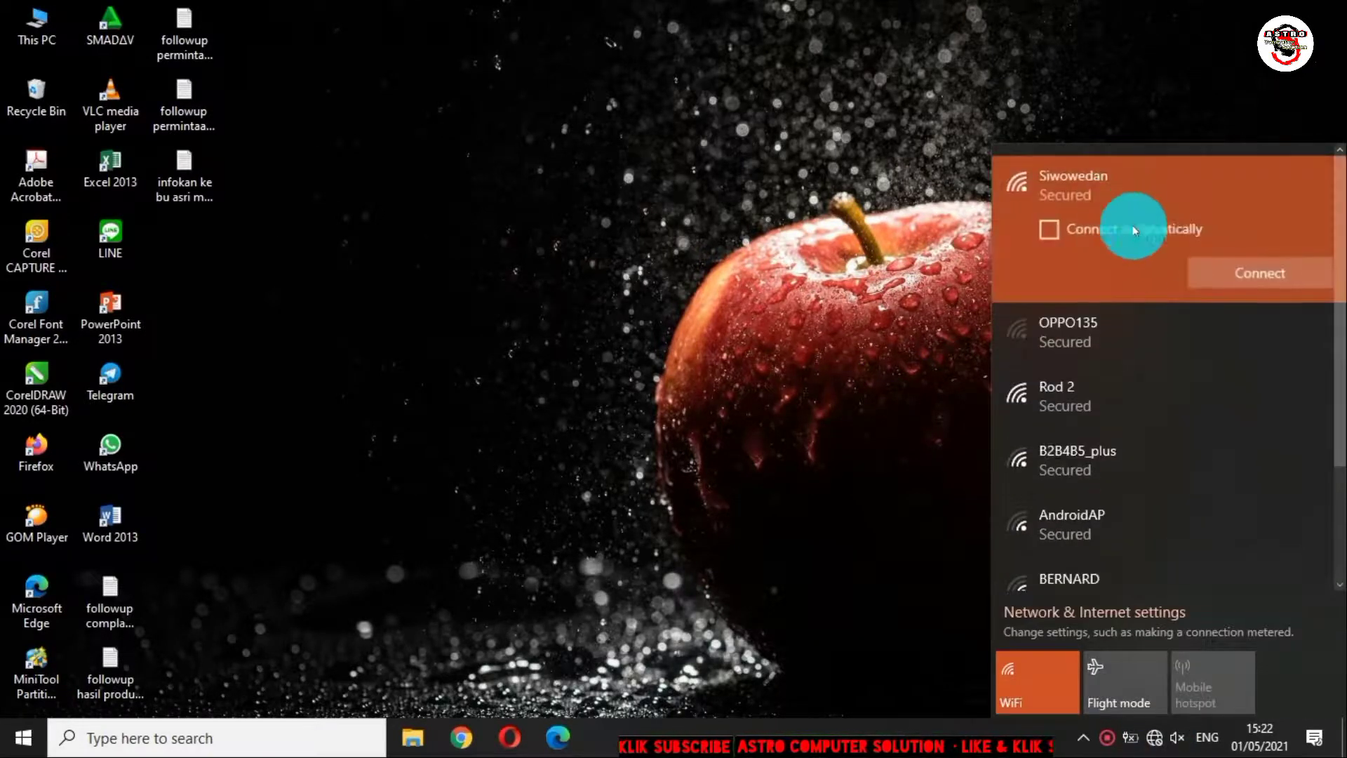
pyautogui.click(1218, 275)
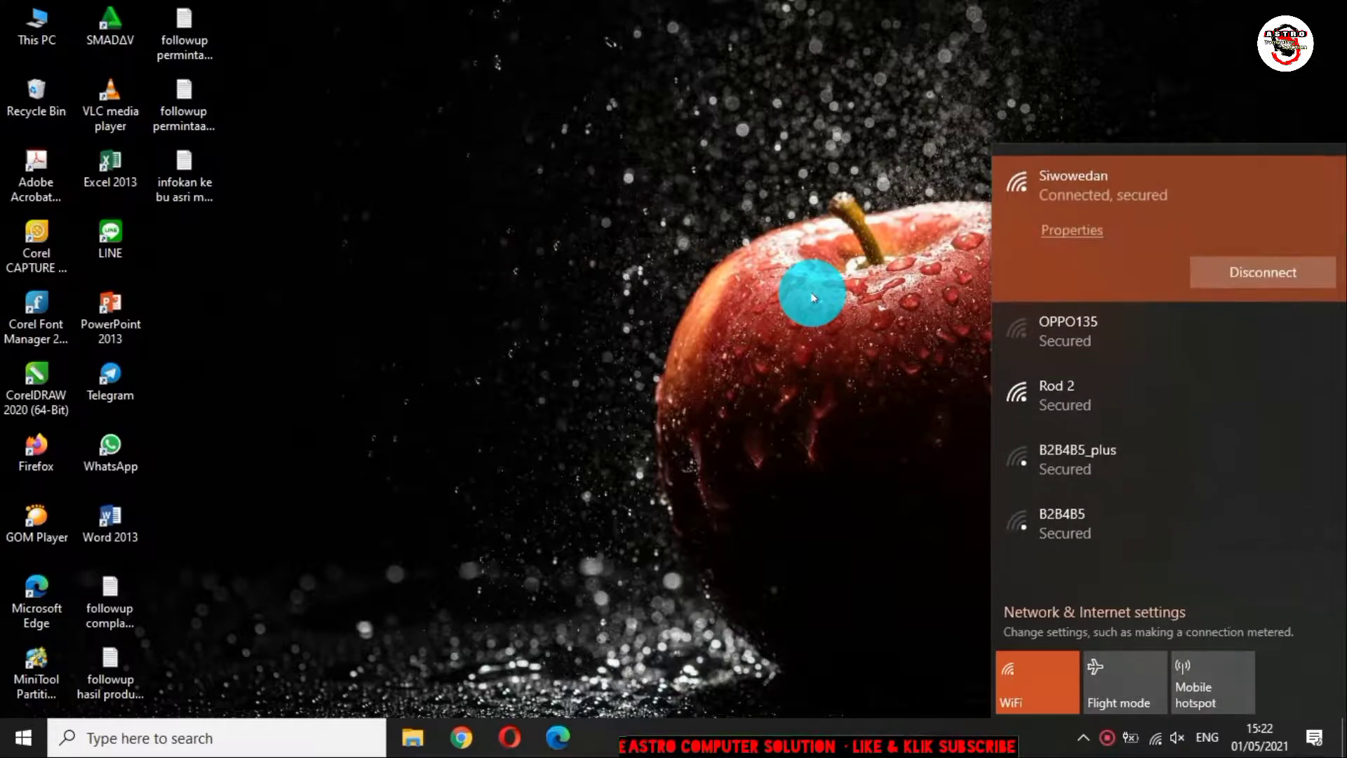
pyautogui.click(858, 291)
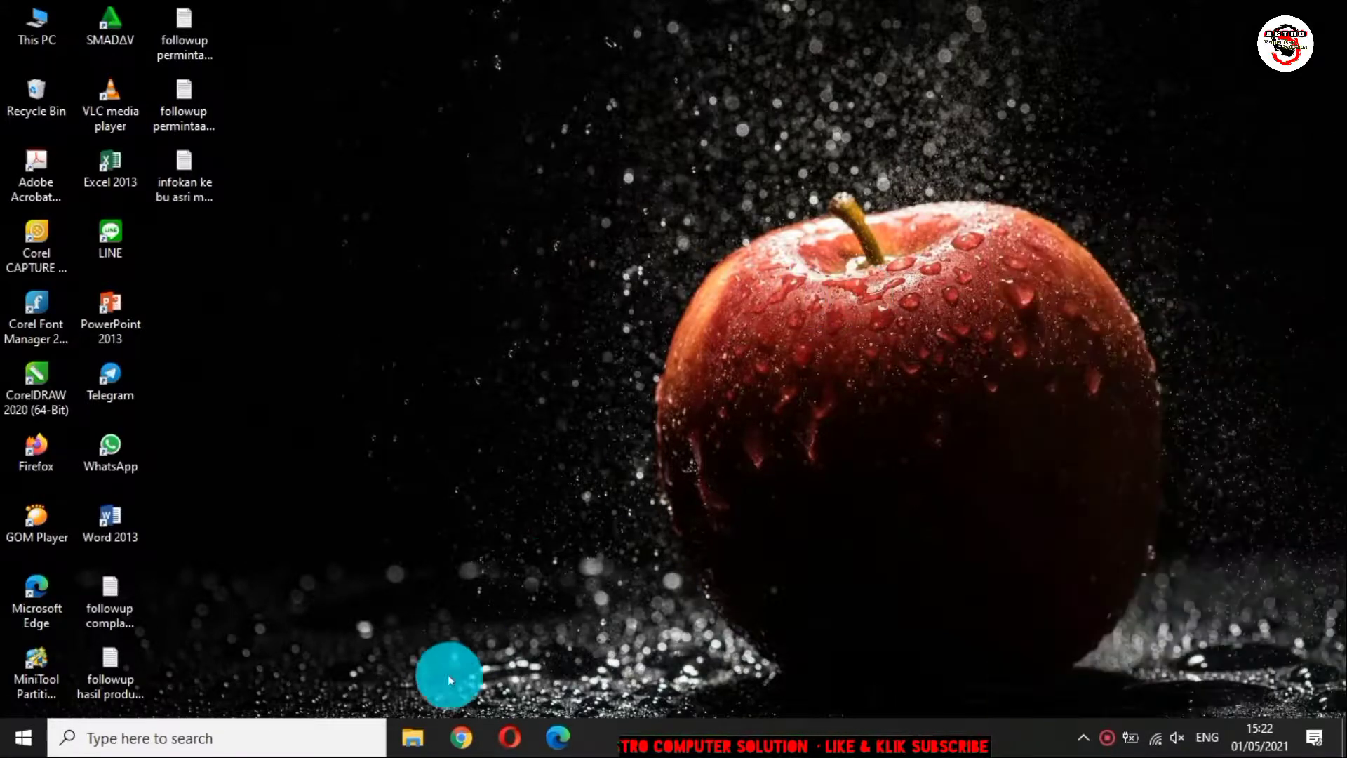
# Open Chrome and search Google for ASTRO COMPUTER SOLUTION
pyautogui.click(457, 743)
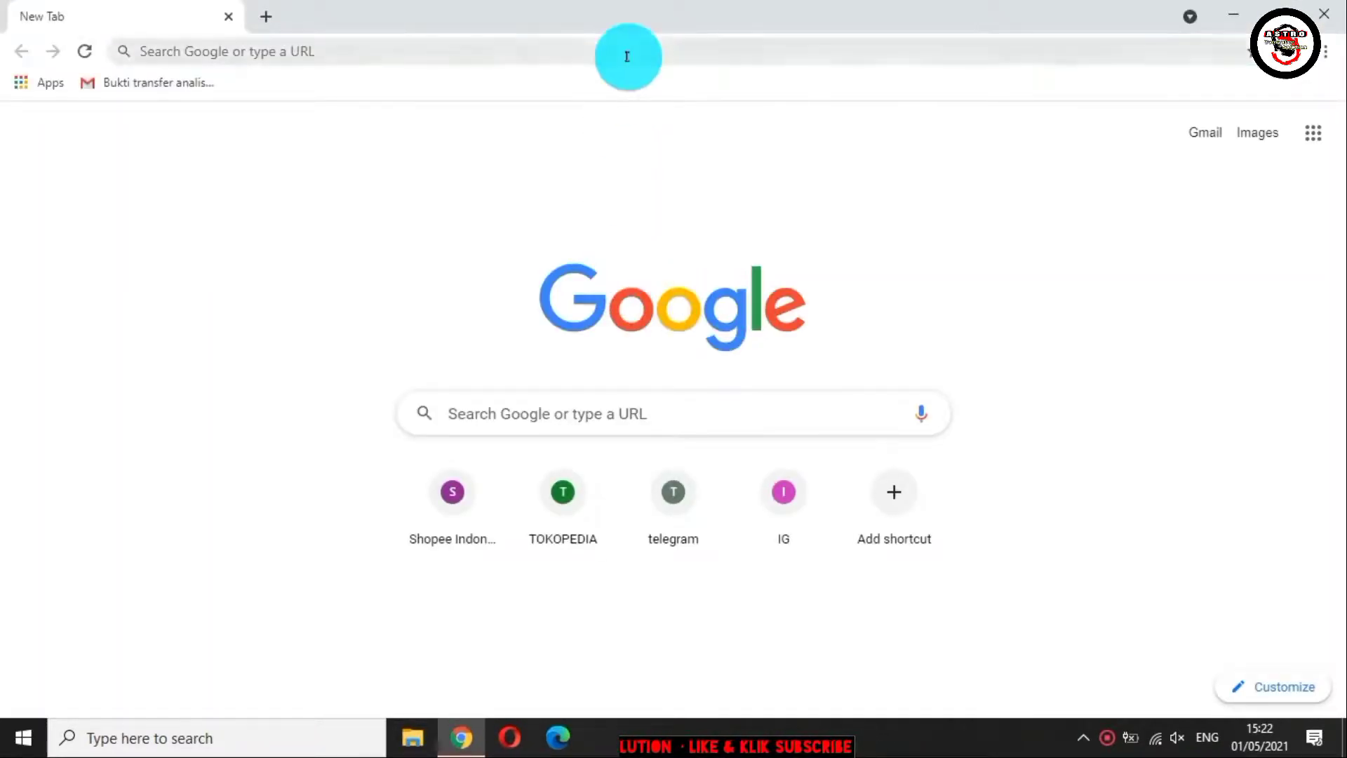
pyautogui.click(508, 59)
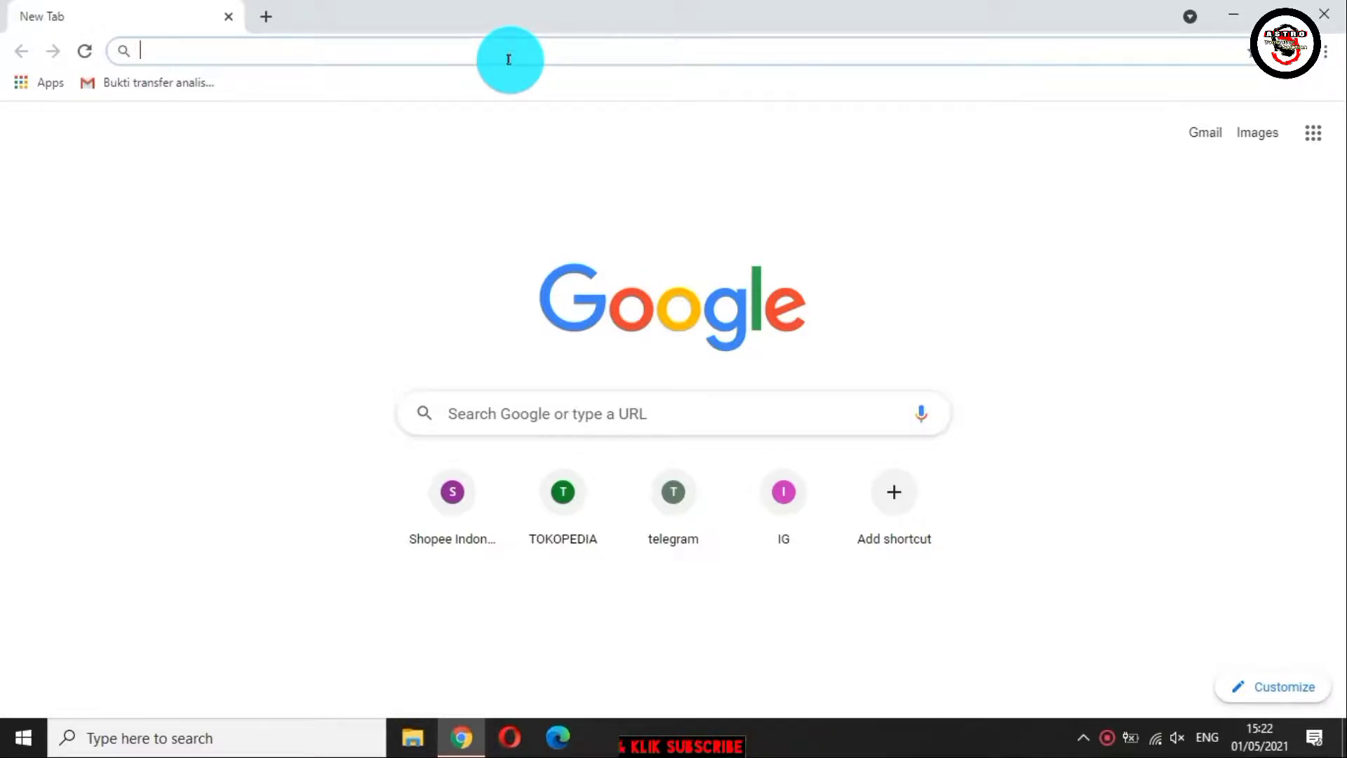
pyautogui.write('AS')
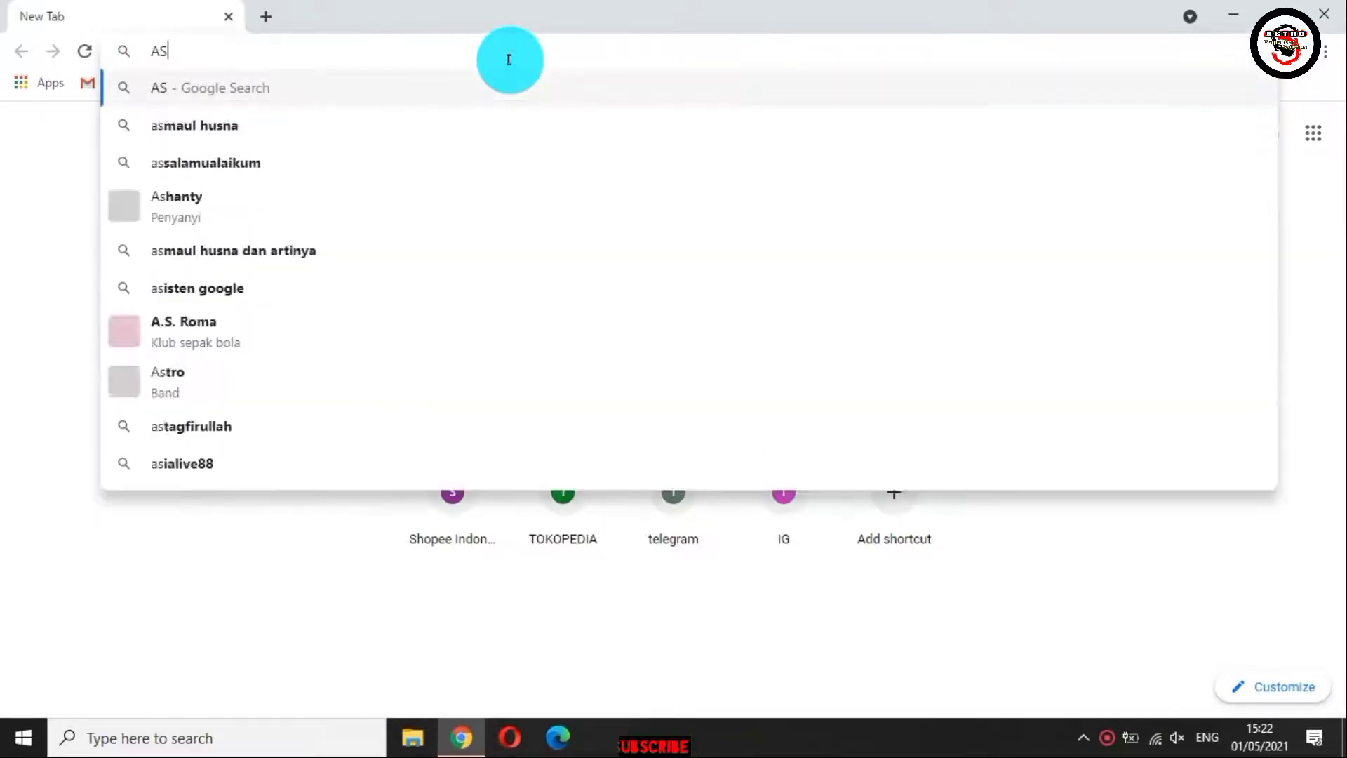
pyautogui.write('TRO COMP')
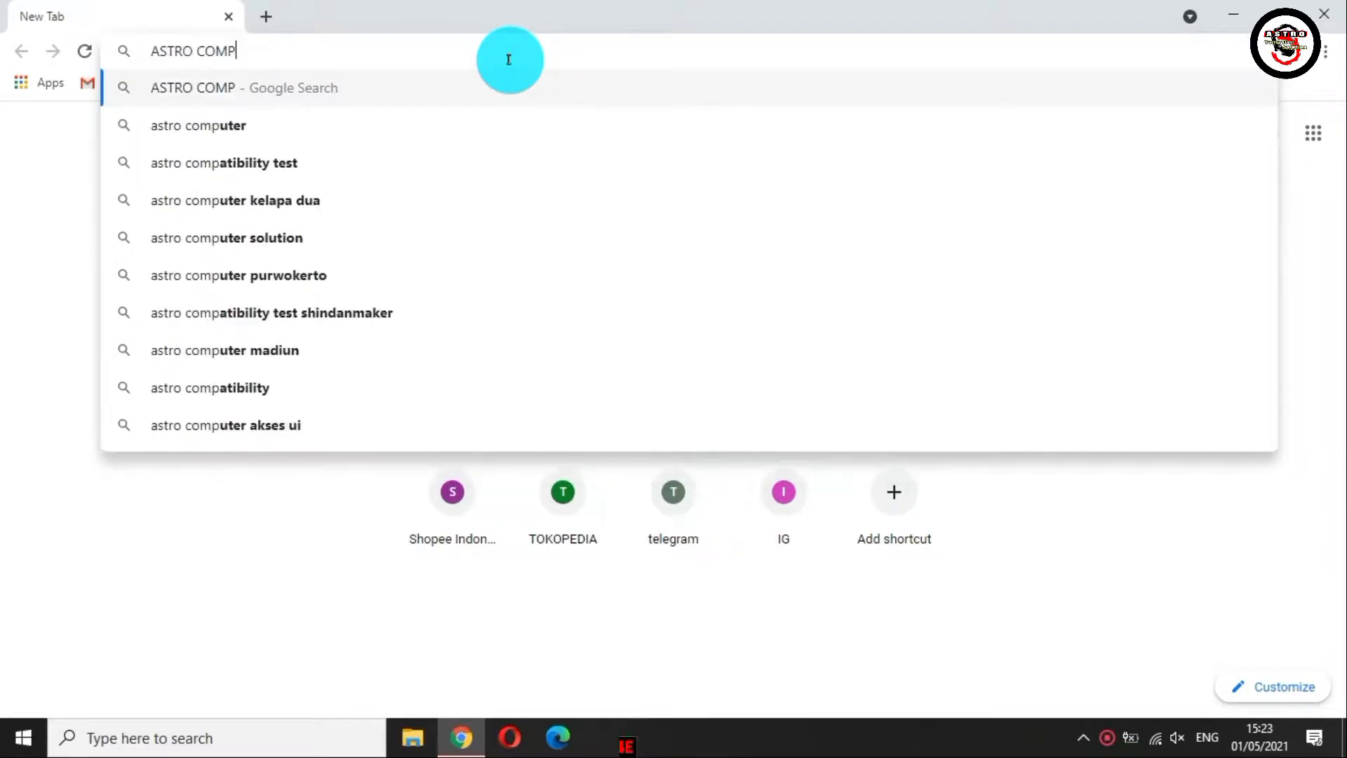
pyautogui.write('UTER S')
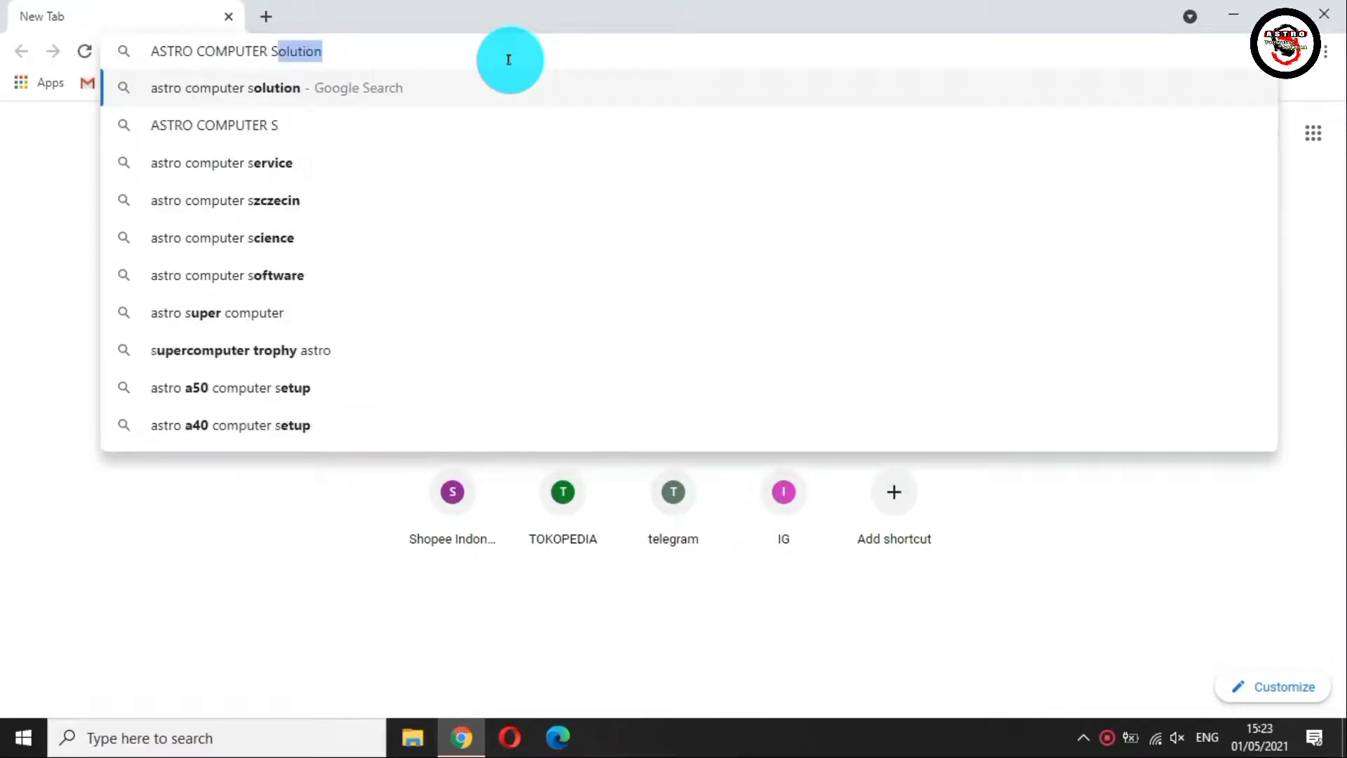
pyautogui.write('OLUTION')
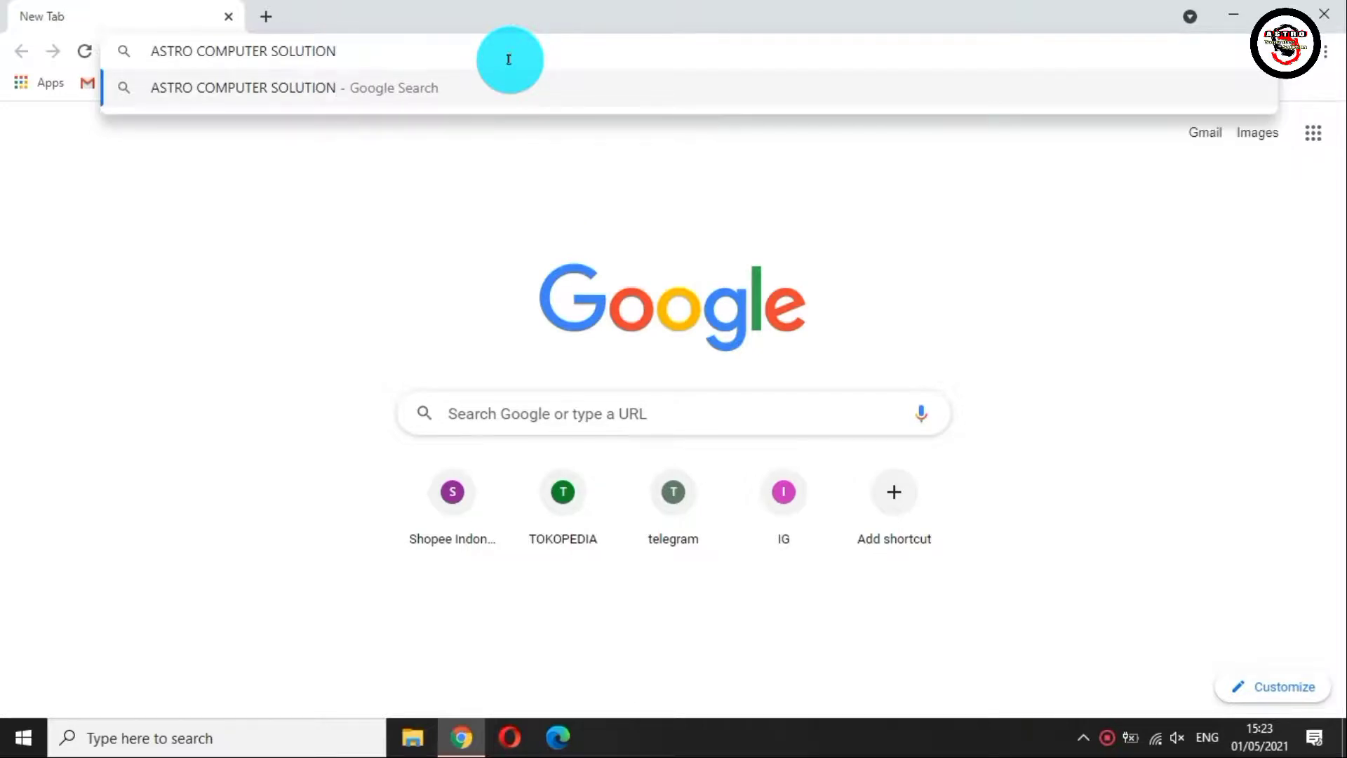
pyautogui.press('Return')
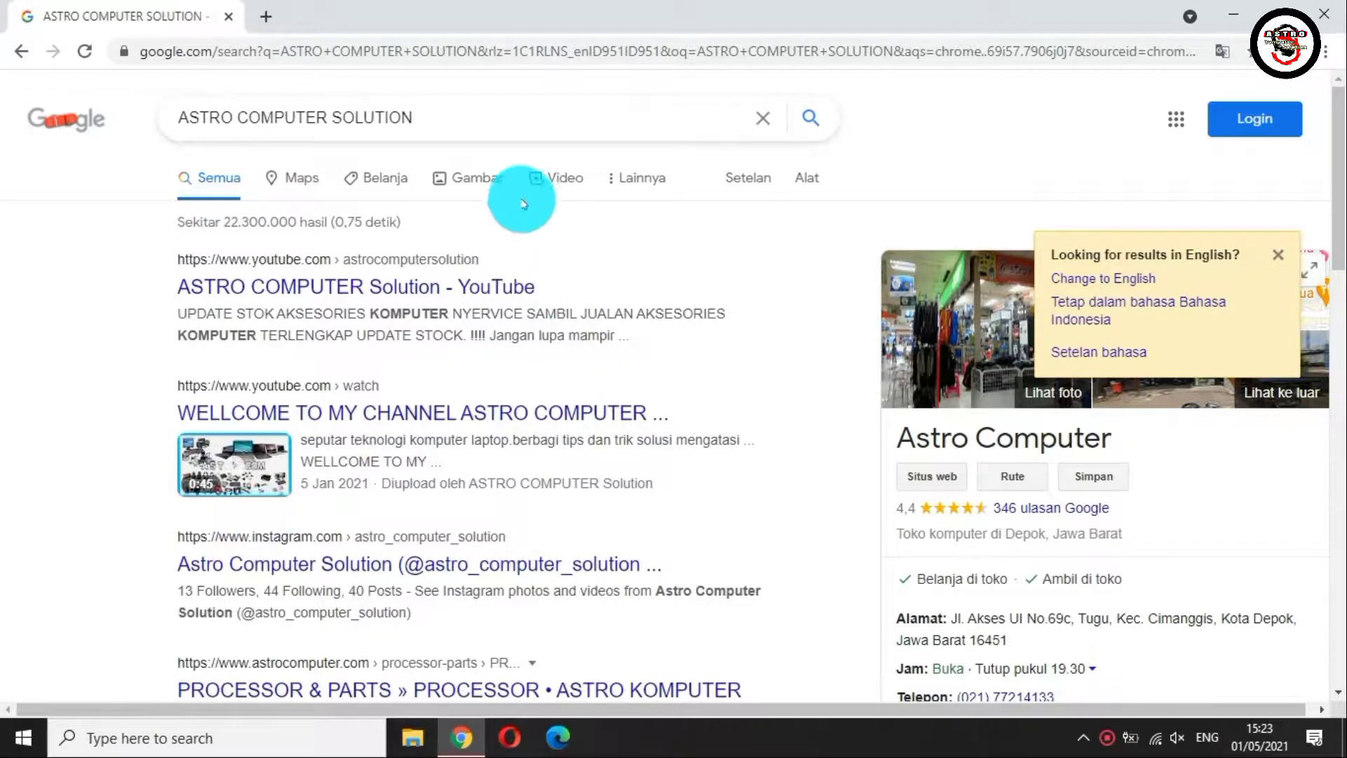
# Open the ASTRO COMPUTER Solution YouTube channel and look through its created playlists
pyautogui.click(562, 180)
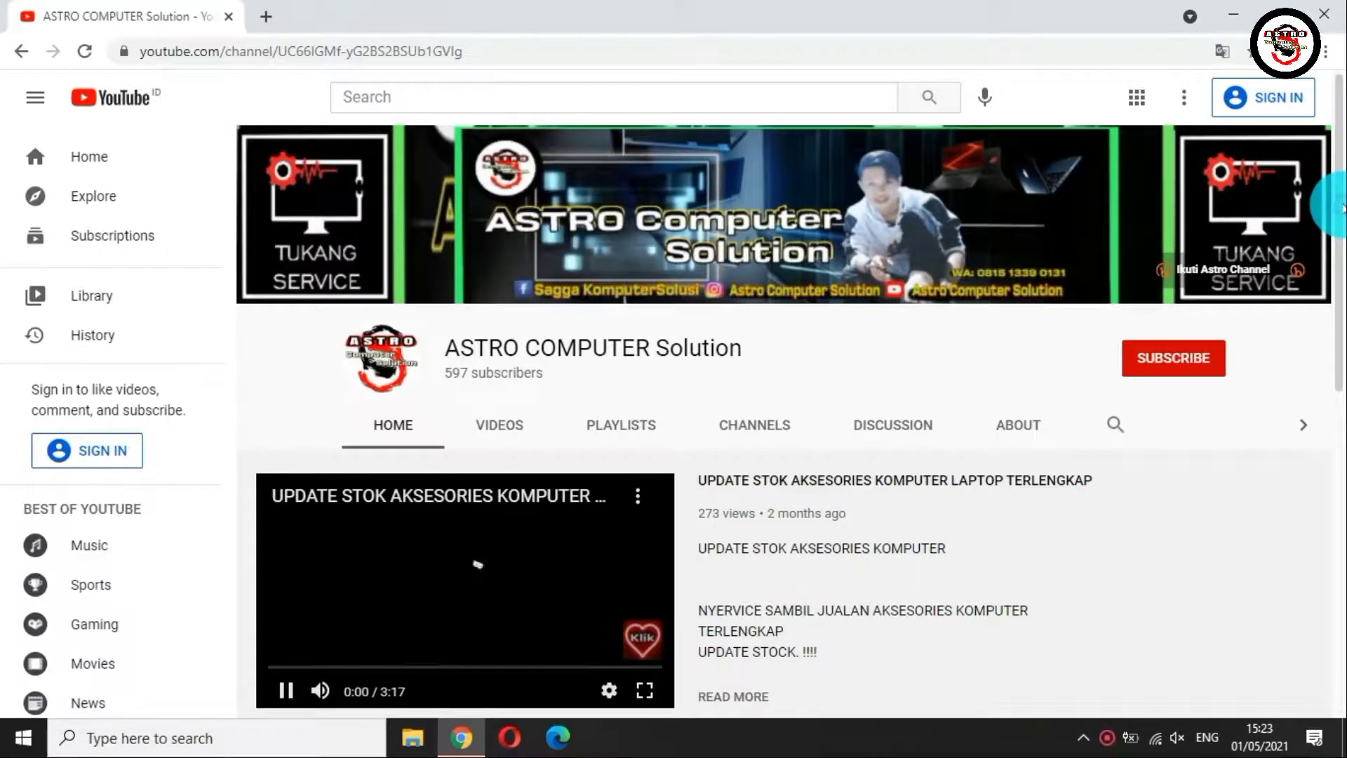
pyautogui.scroll(-1, 344, 660)
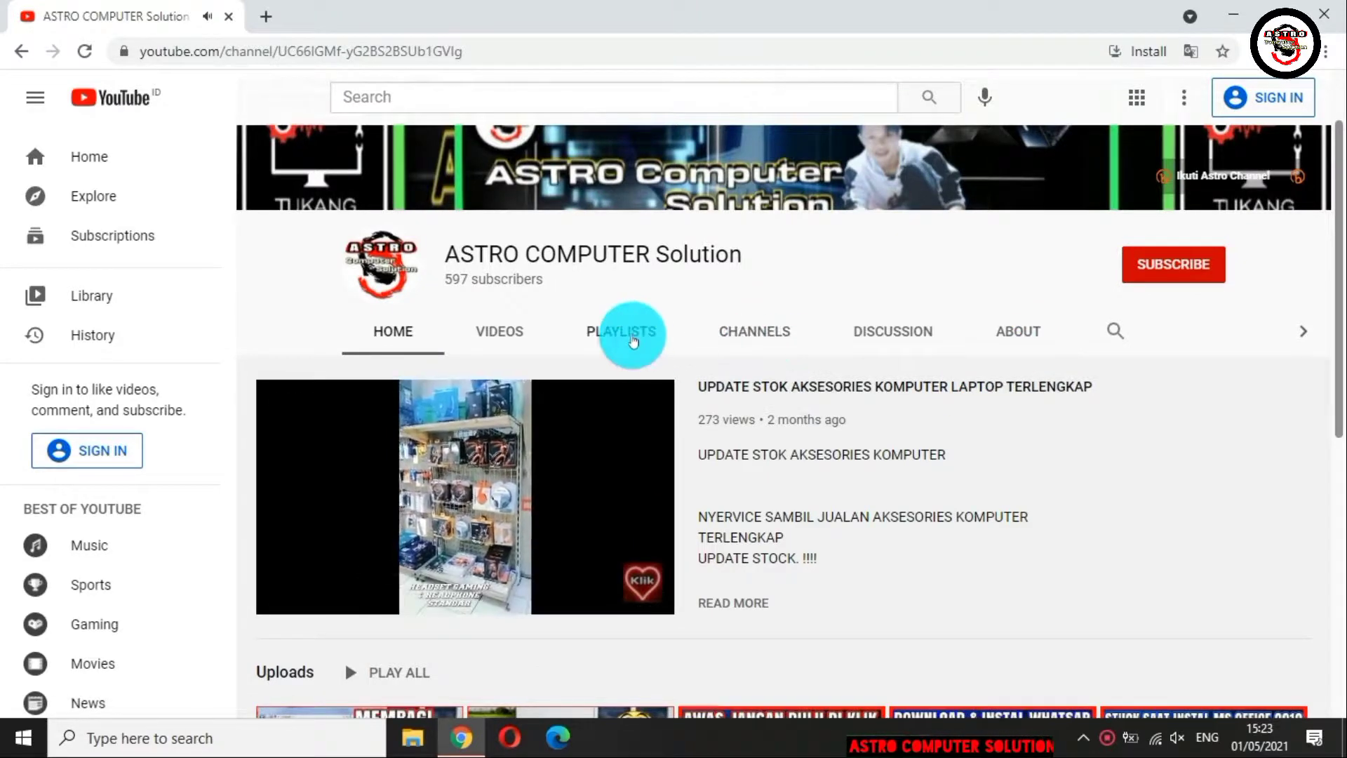
pyautogui.click(633, 342)
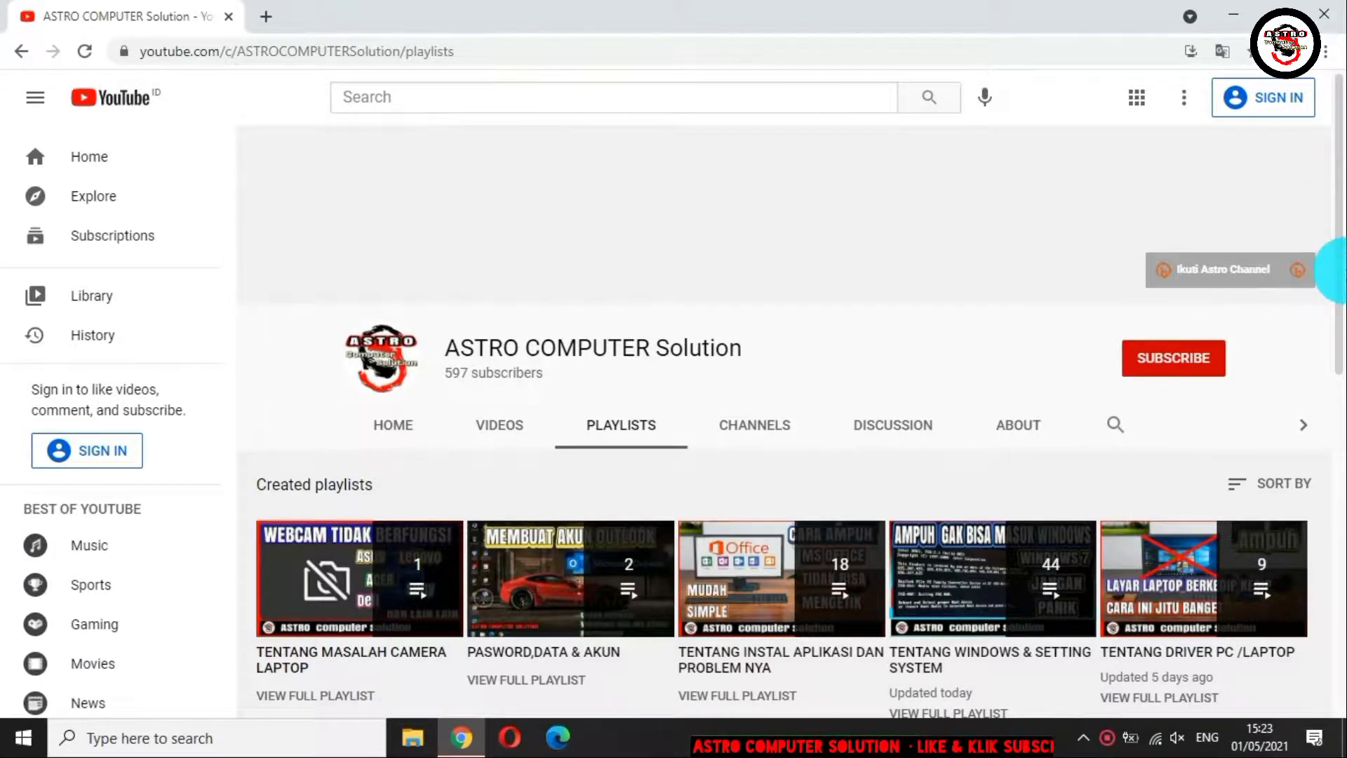
pyautogui.moveTo(1339, 263); pyautogui.dragTo(1336, 398)
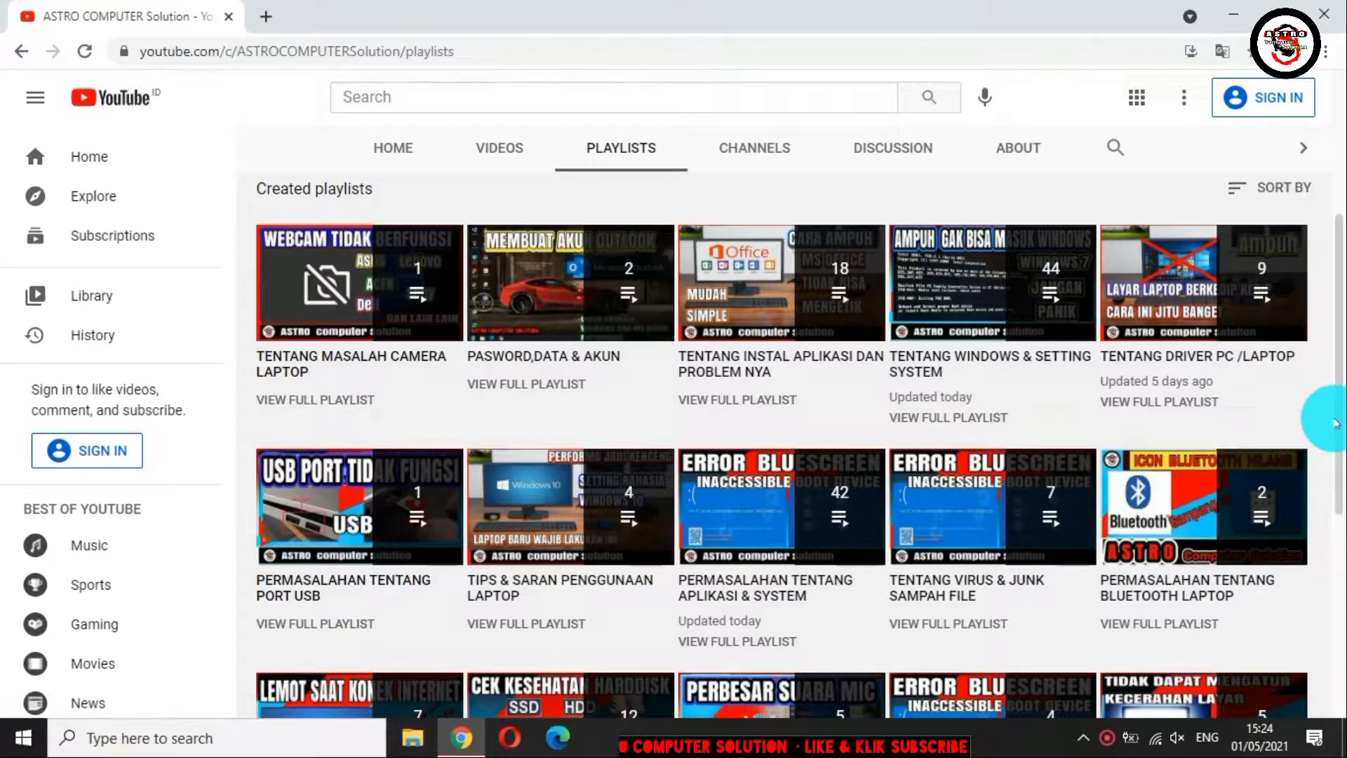
pyautogui.moveTo(1338, 425); pyautogui.dragTo(1338, 574)
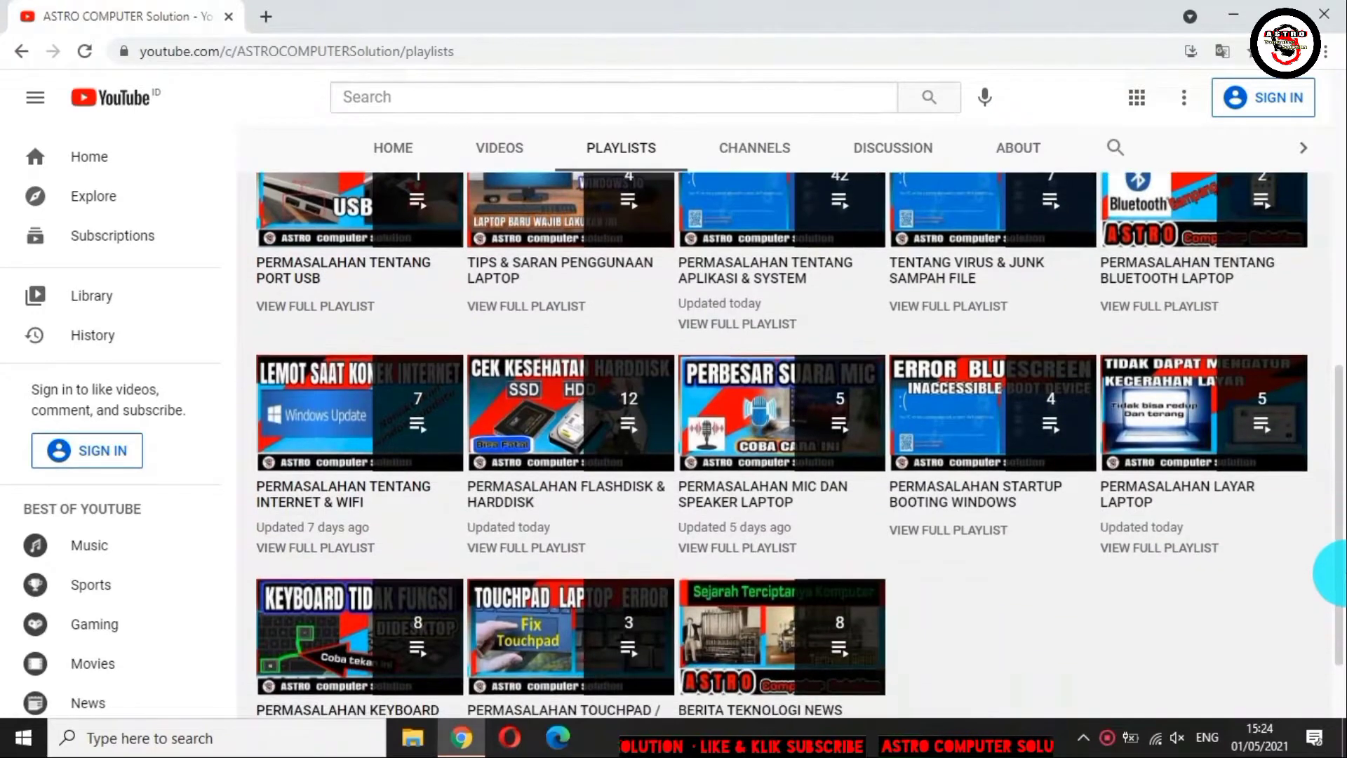